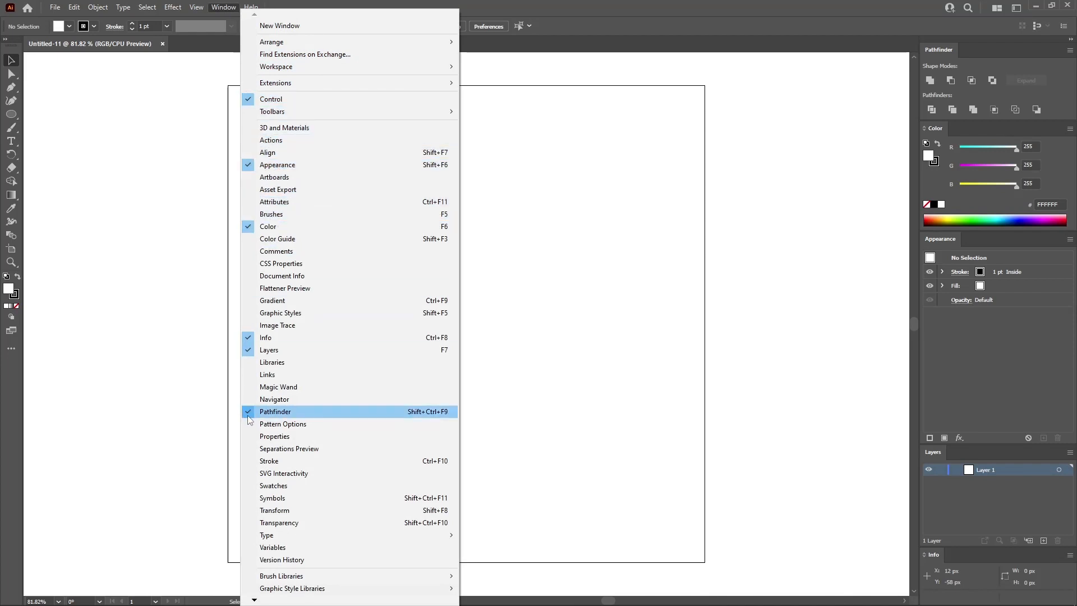
- Show the document grid and turn on Snap to Grid
click(233, 340)
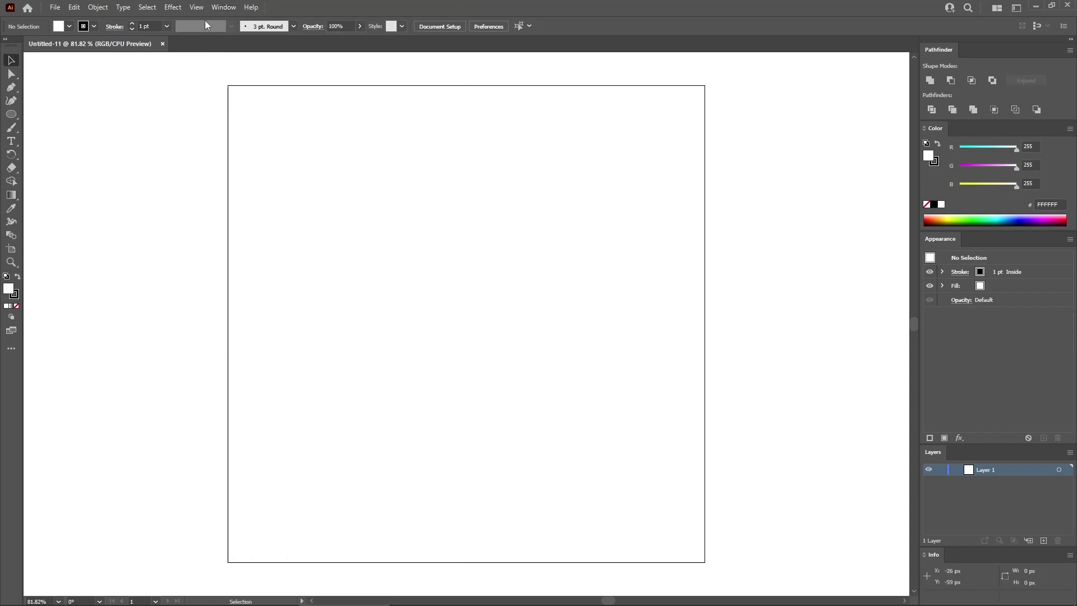
click(196, 7)
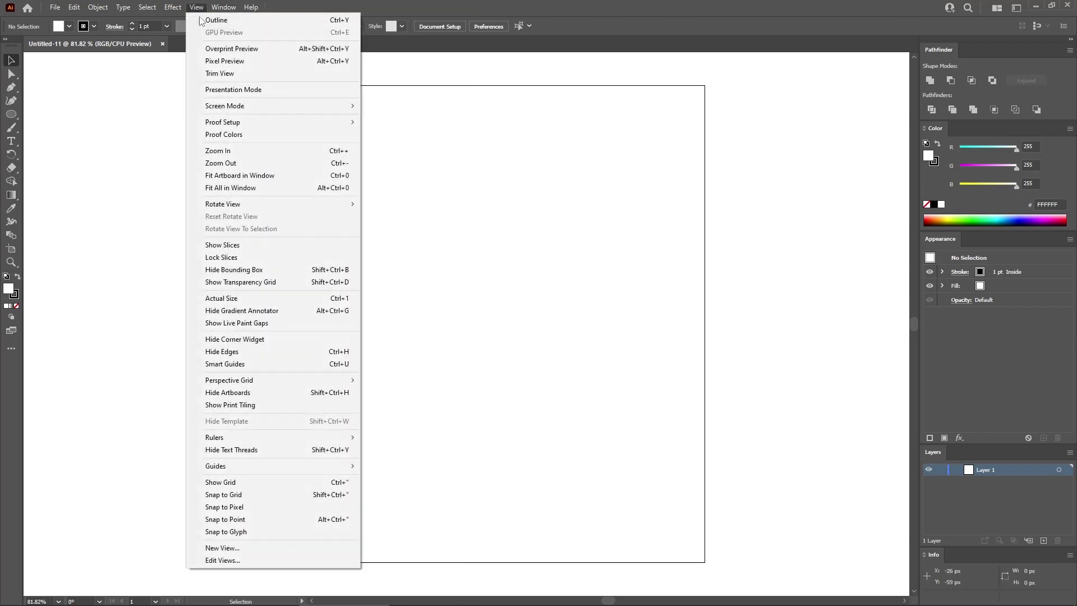
click(248, 482)
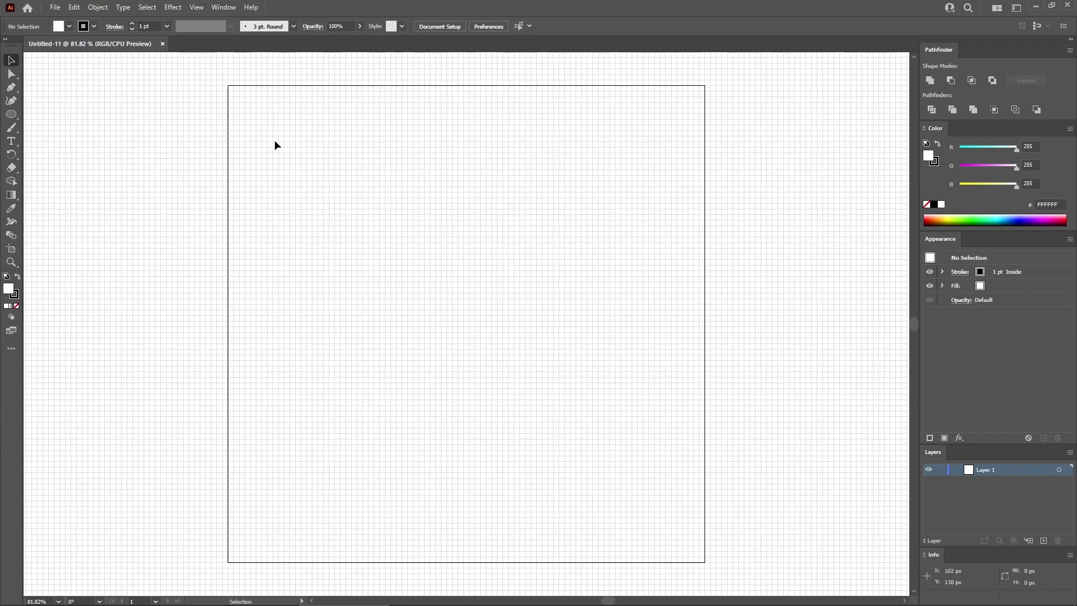
click(196, 8)
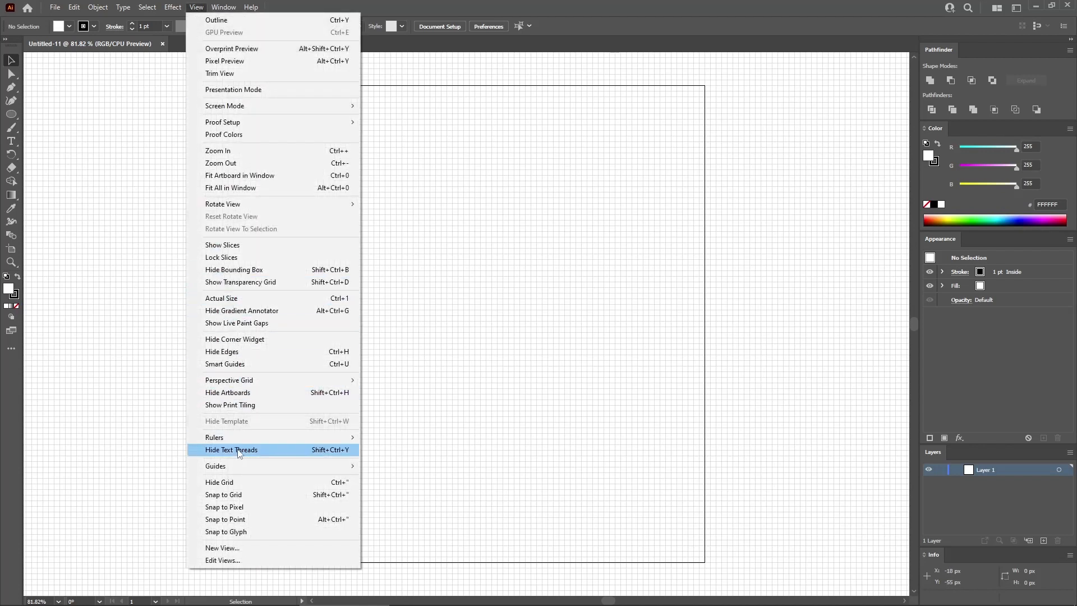
click(245, 494)
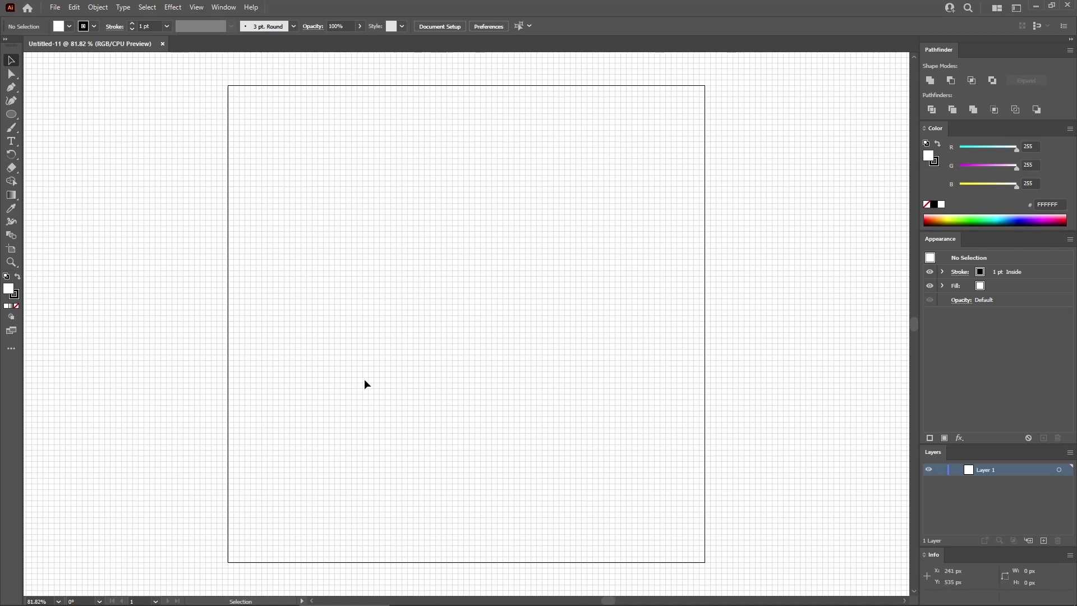
- Set the grid to one gridline every 5 px in the Guides & Grid preferences
click(74, 7)
mouse_move(118, 364)
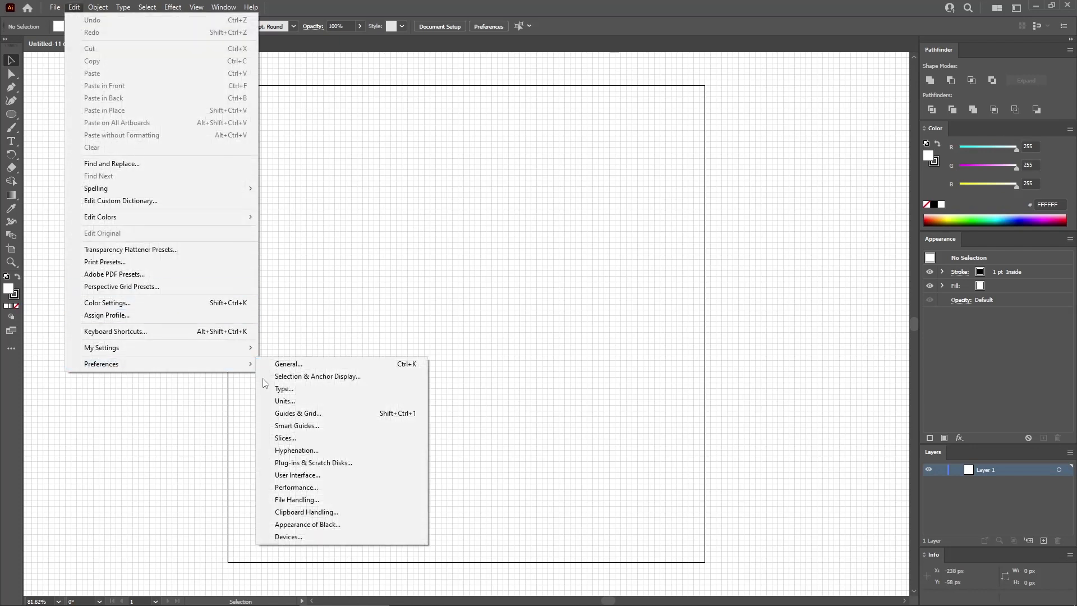
click(298, 414)
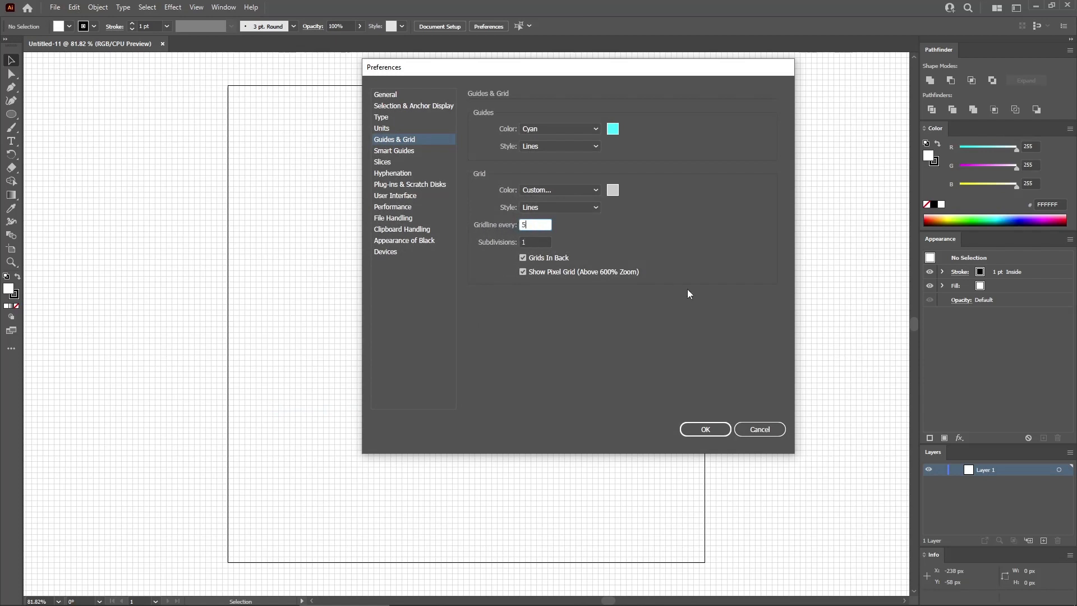
click(701, 429)
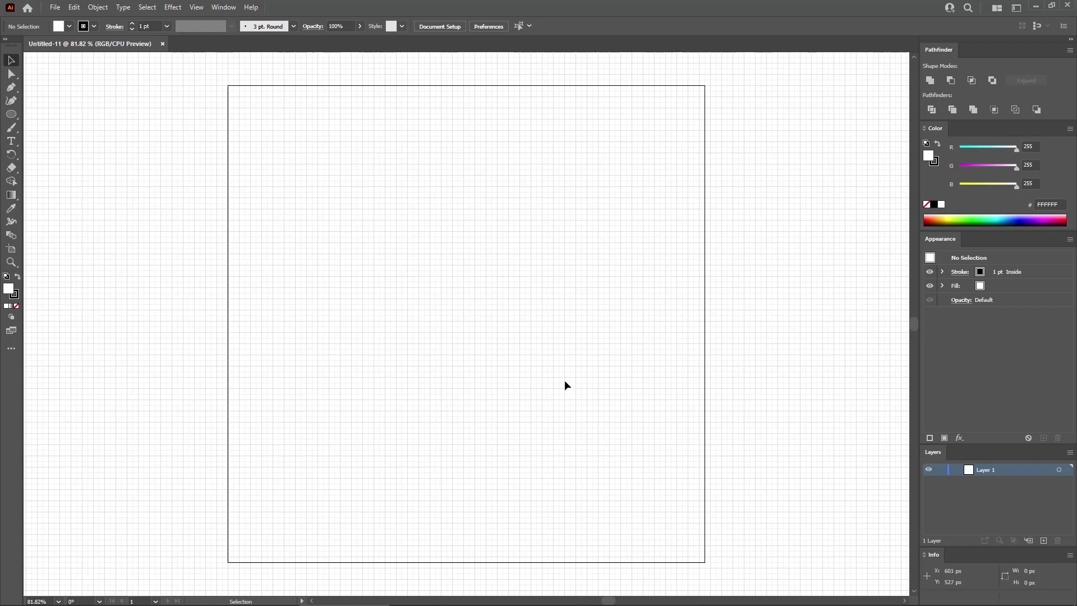
- Draw a circle with the Ellipse tool, constraining proportions and setting width and height to 250 px
key(ctrl+equal)
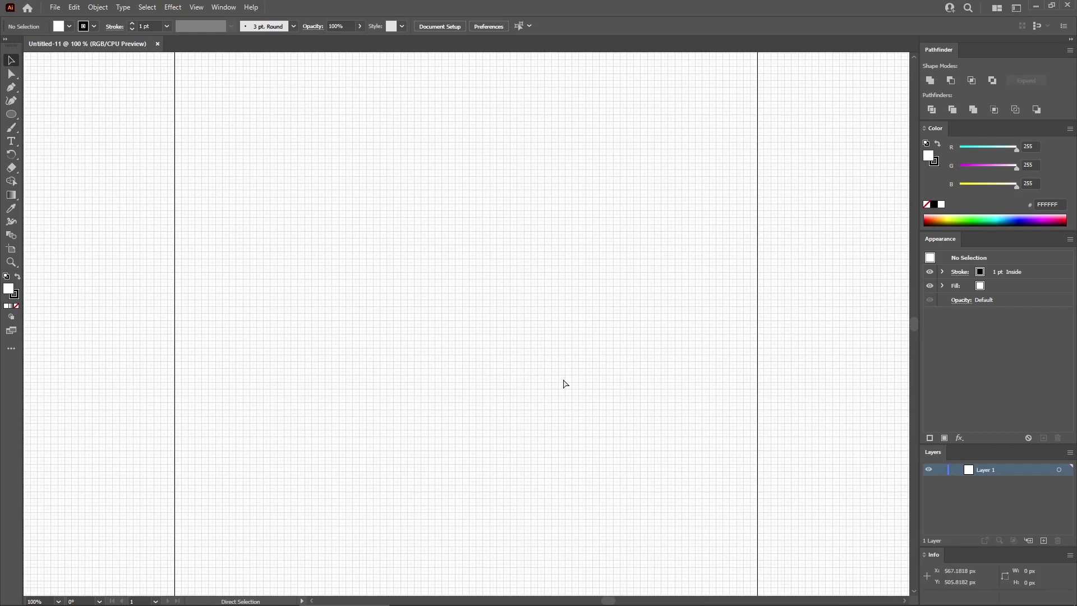
key(ctrl+equal)
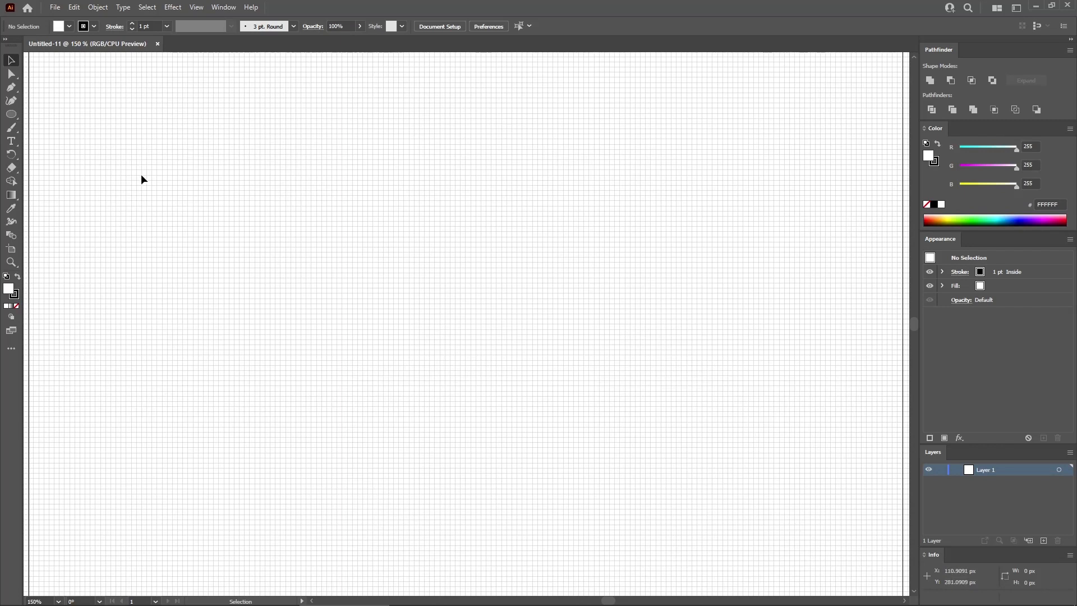
drag(12, 114, 42, 120)
click(389, 252)
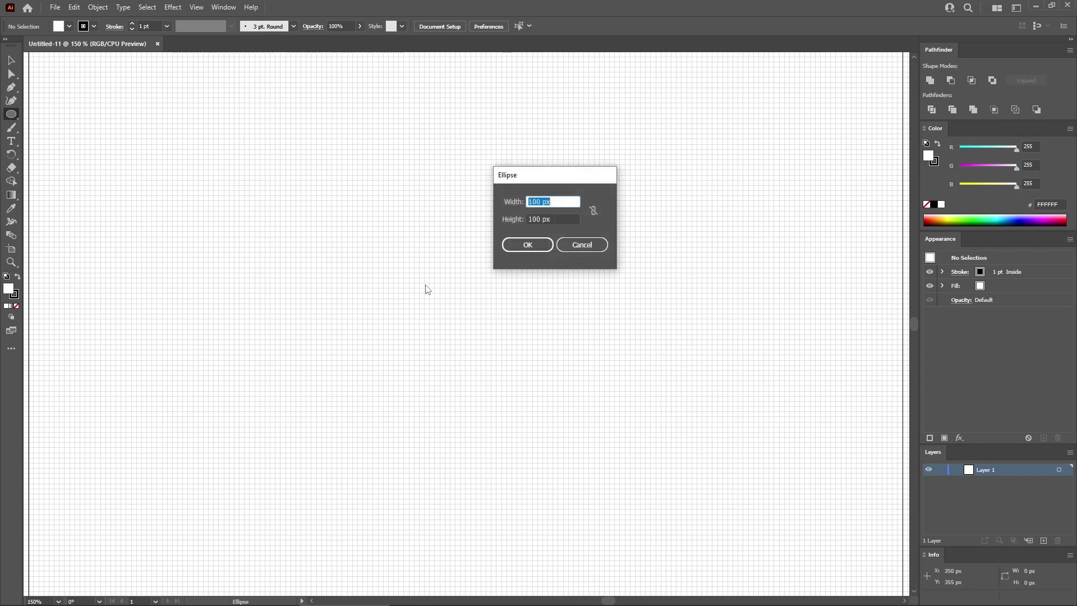
drag(549, 180, 512, 200)
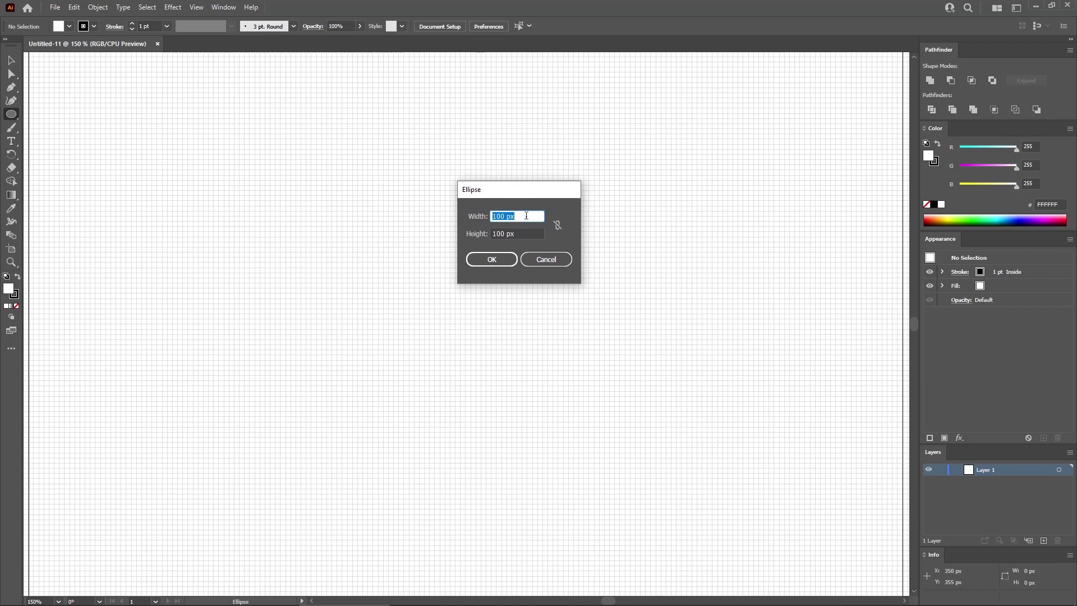
click(558, 224)
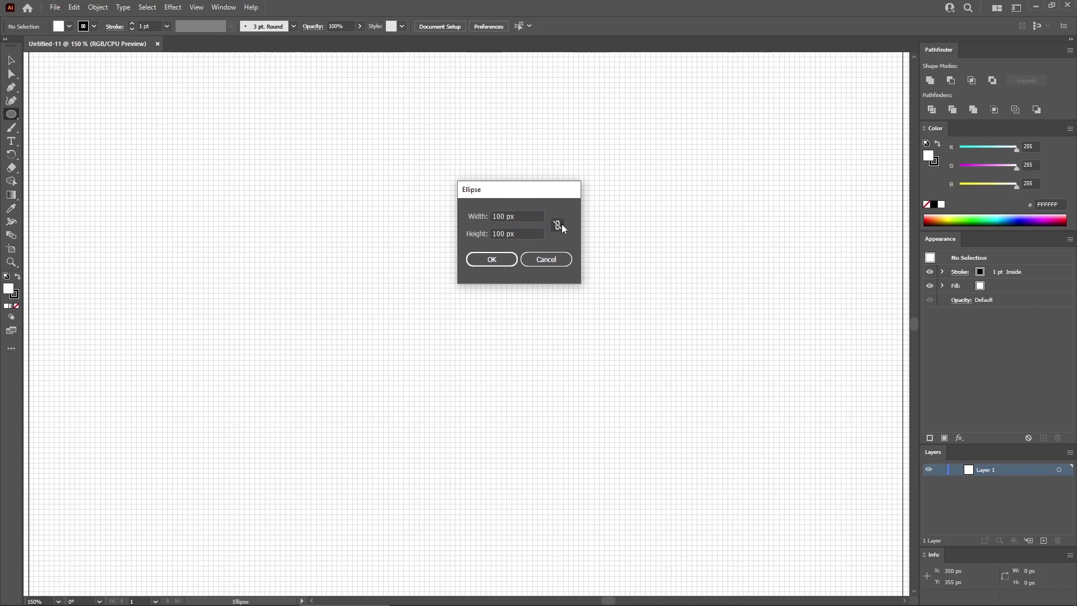
click(510, 216)
text(250)
click(503, 258)
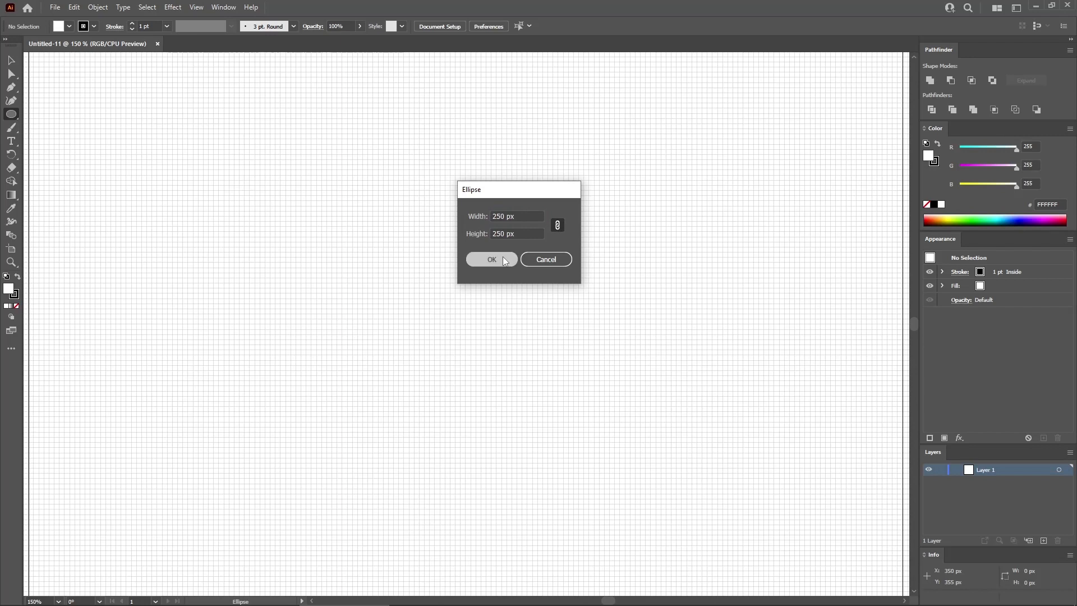
- Remove the circle's stroke and set its fill colour to R 0, G 160, B 120
click(16, 297)
click(15, 305)
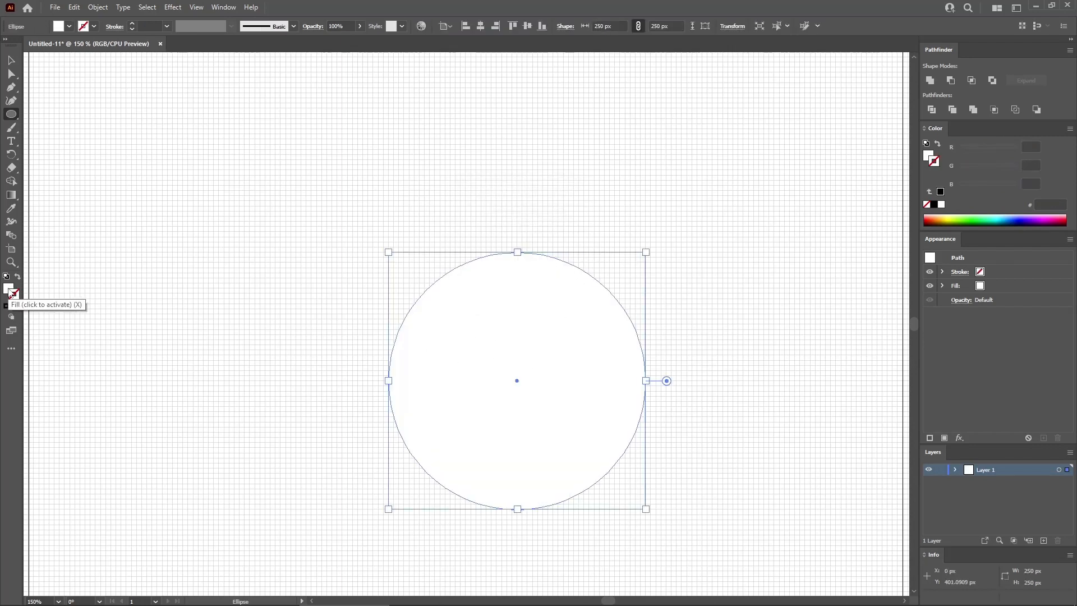
click(9, 290)
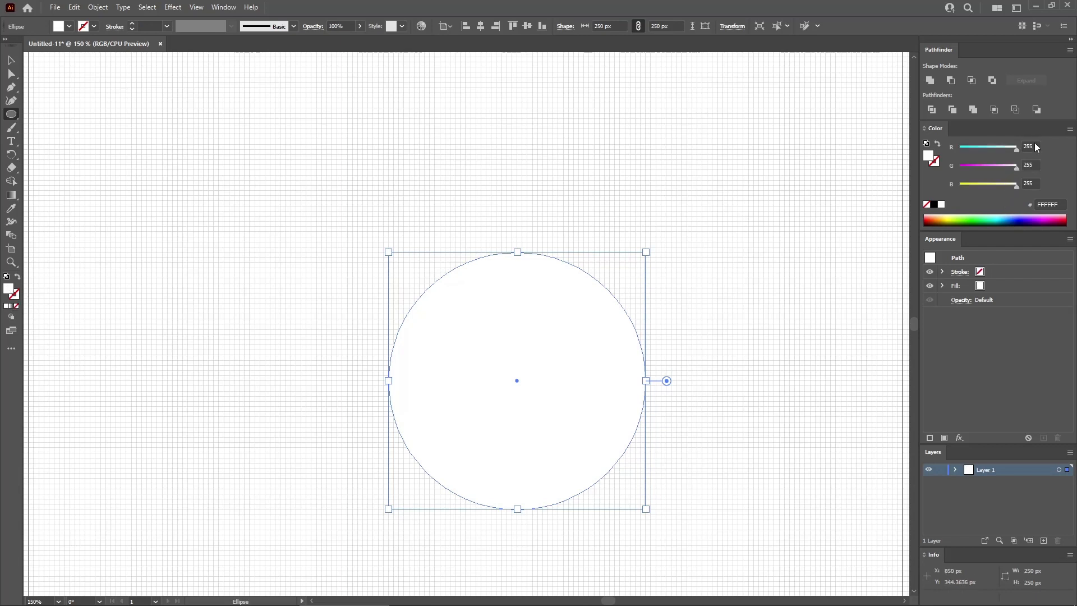
drag(1035, 146, 1007, 146)
text(0)
key(Tab)
text(1)
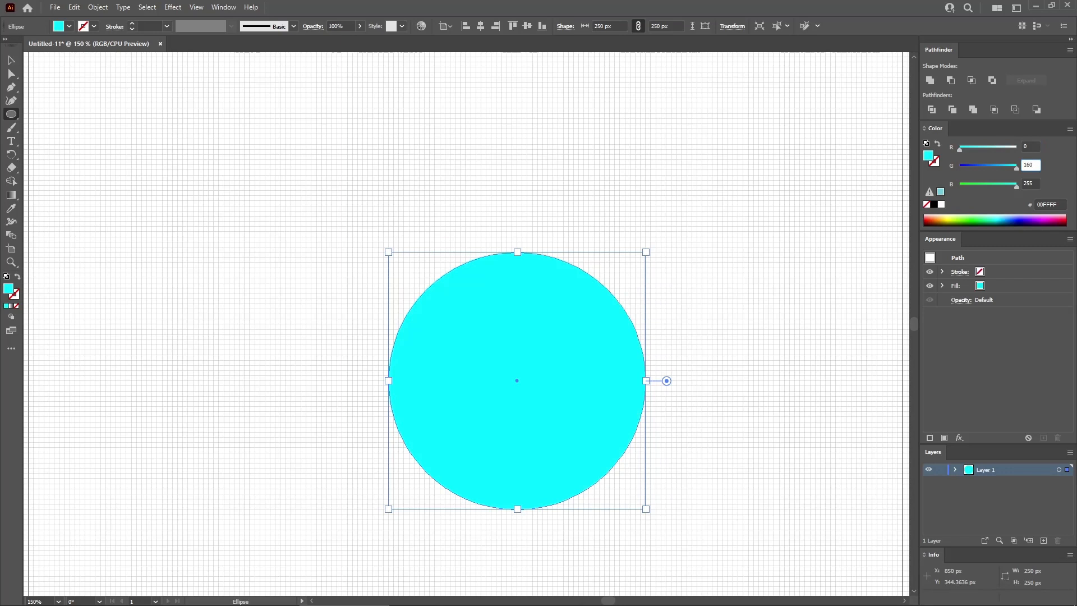
key(Tab)
text(1)
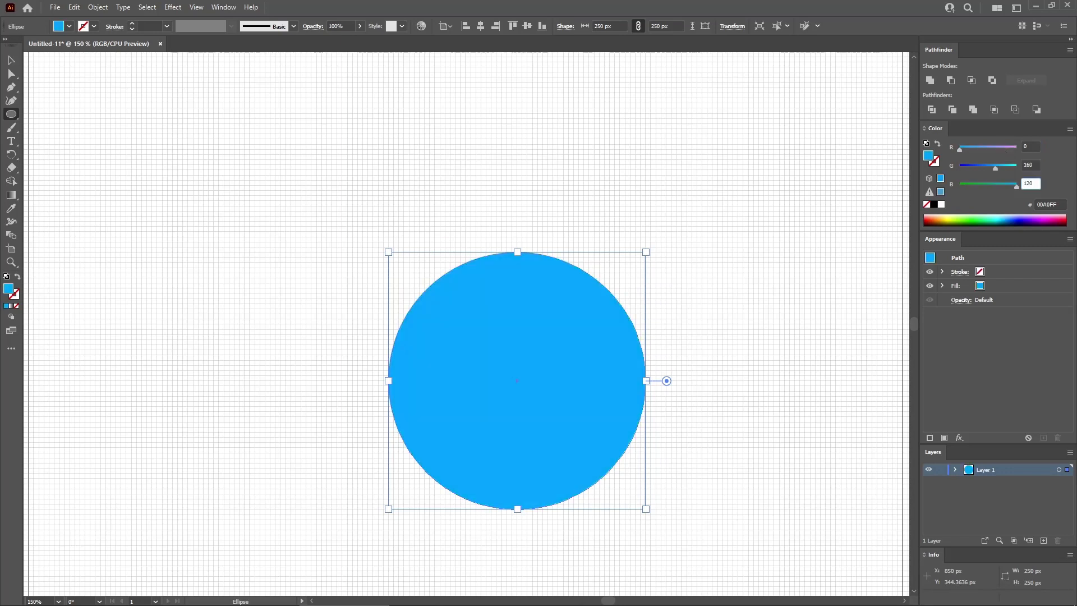
key(Return)
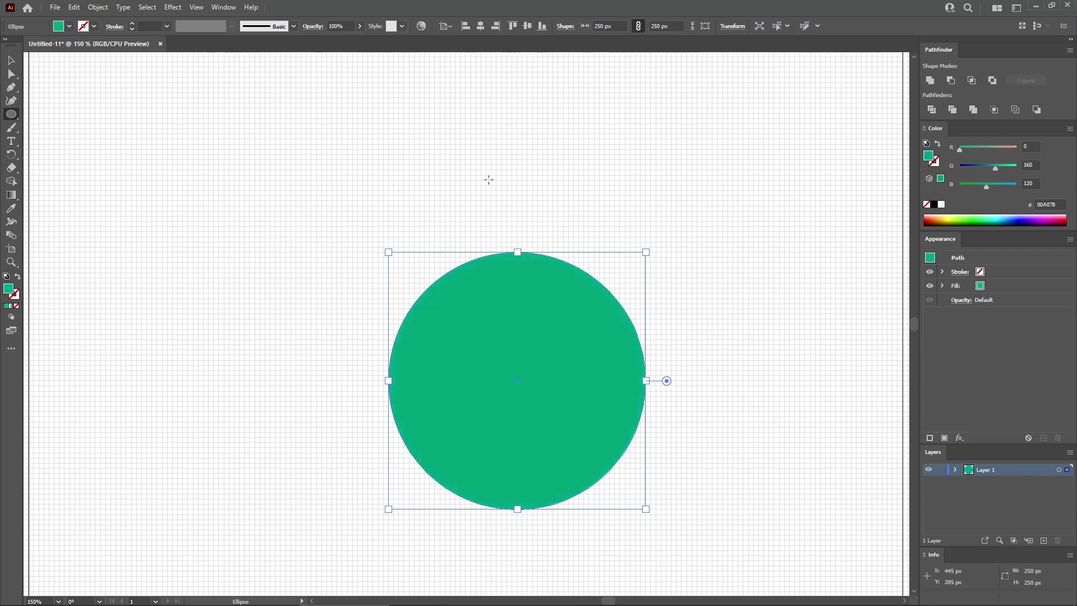
- Align the green circle to the artboard, centring it horizontally and vertically
click(446, 27)
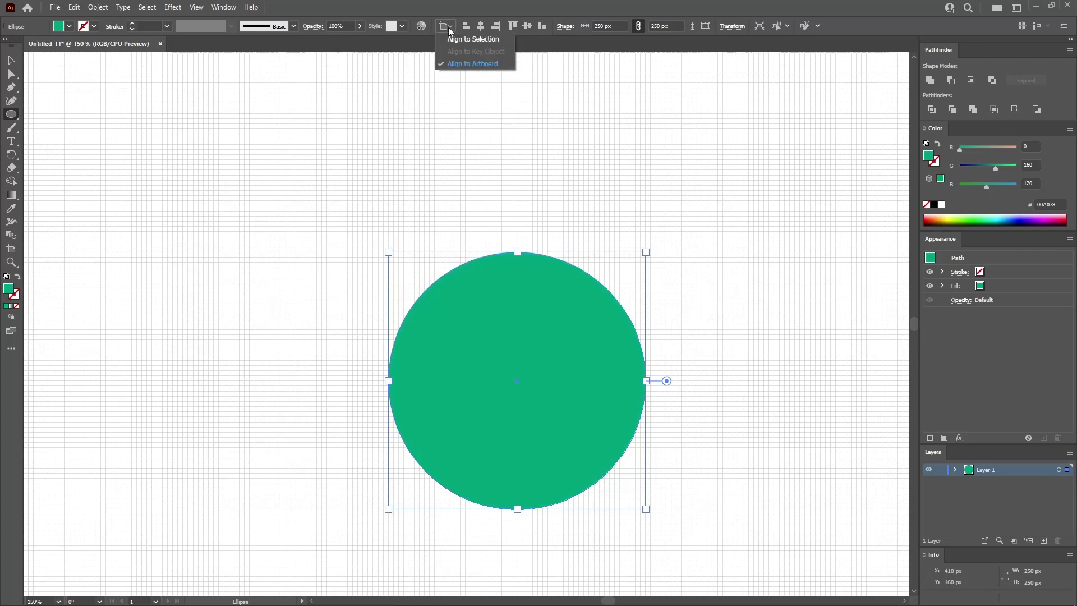
click(455, 65)
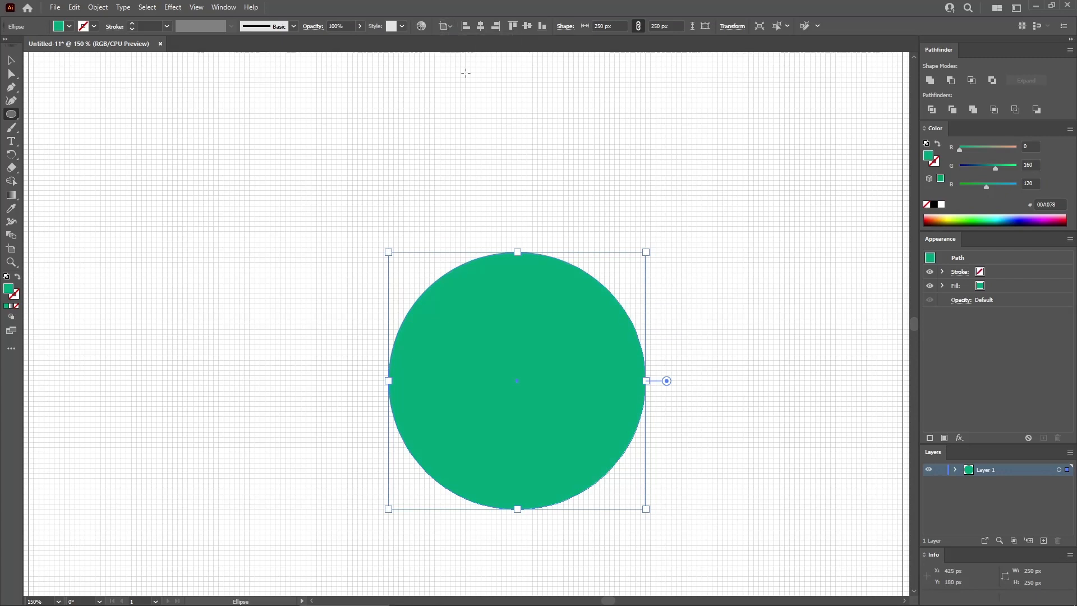
click(480, 27)
click(528, 27)
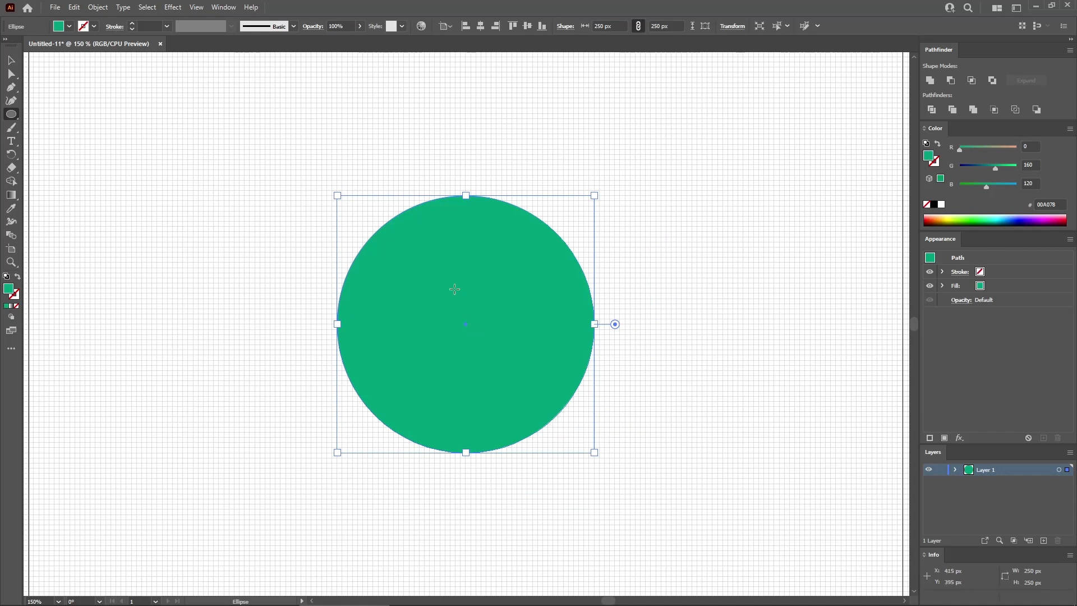
- Use the Anchor Point tool to extend the top anchor's handles to 90 px each way and shorten the bottom anchor's horizontal handles
click(12, 87)
drag(14, 89, 48, 105)
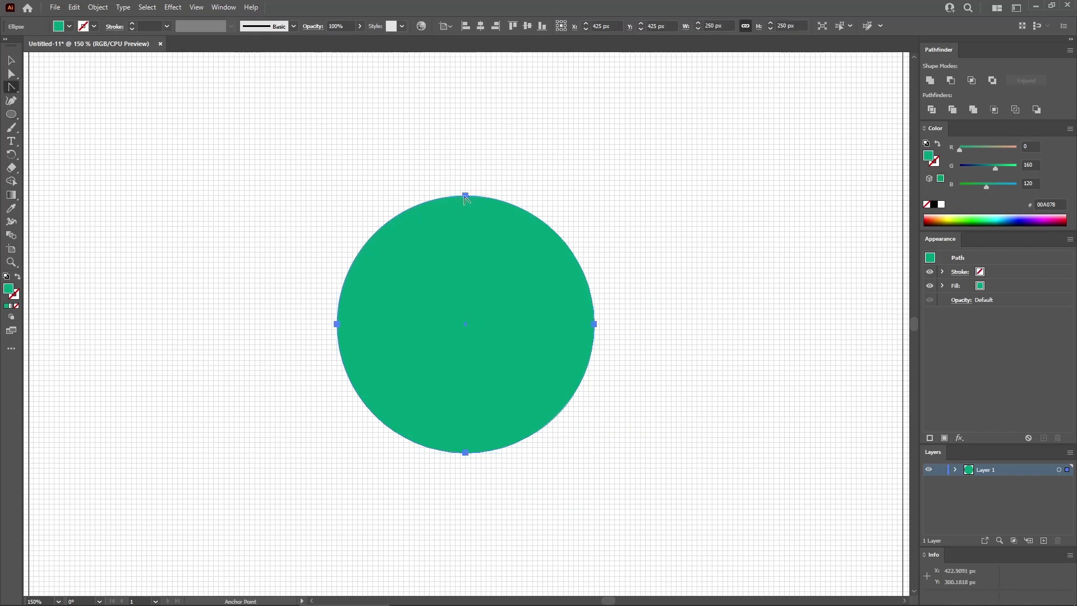
drag(466, 195, 558, 196)
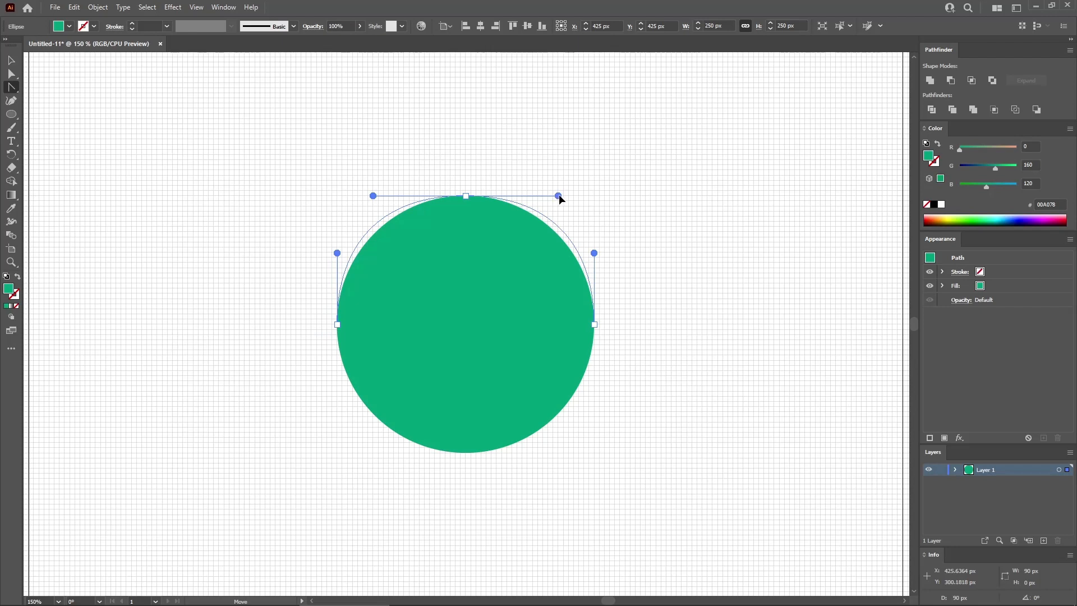
drag(560, 198, 559, 198)
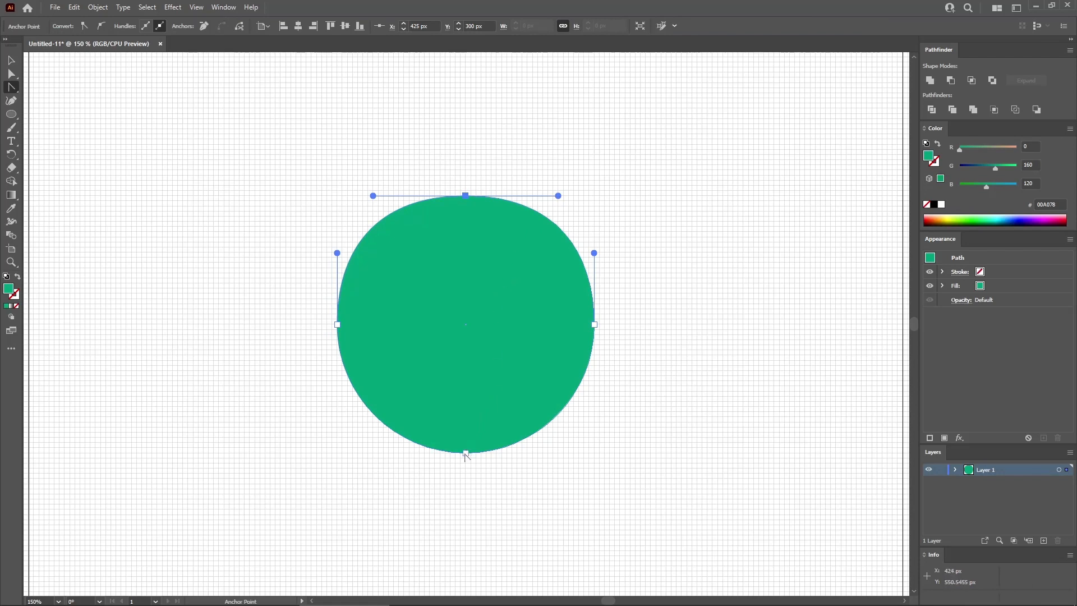
drag(465, 453, 436, 455)
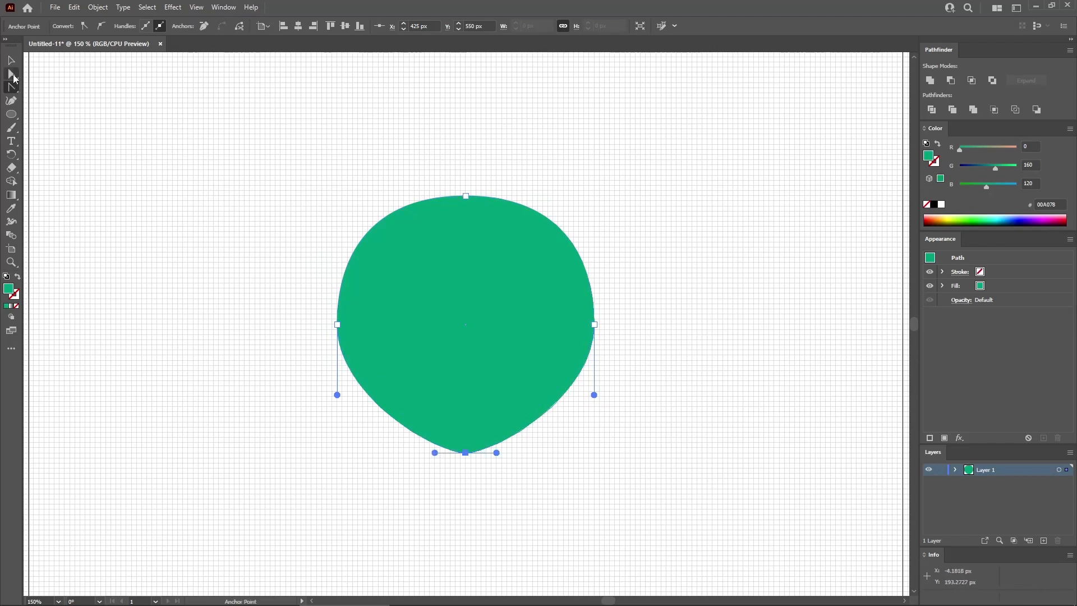
- Move the bottom anchor straight down to Y 640 px and both side anchors straight down to Y 445 px
click(11, 73)
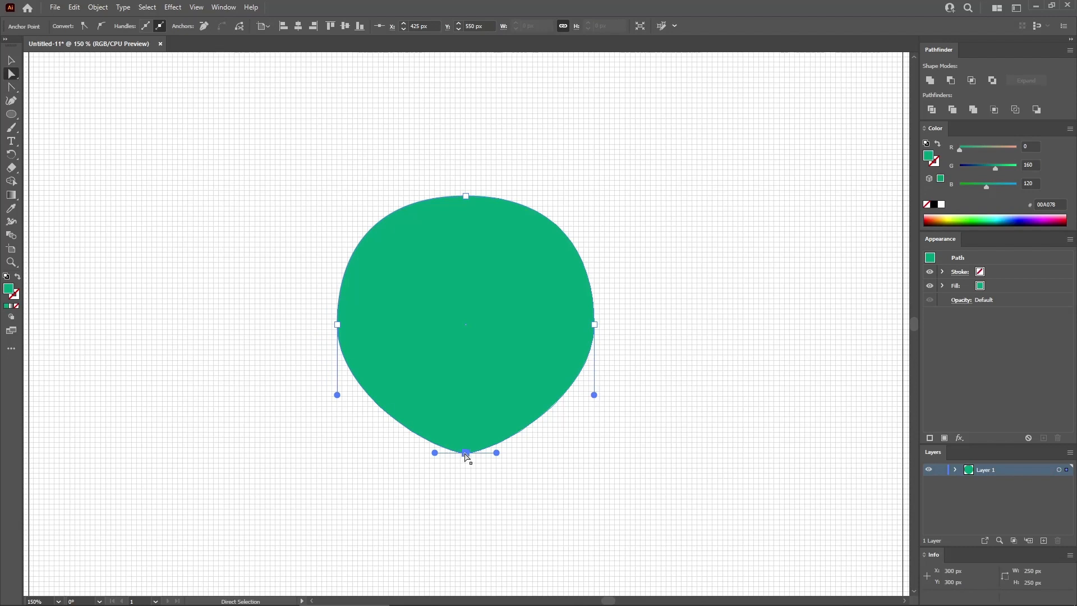
drag(466, 454, 466, 545)
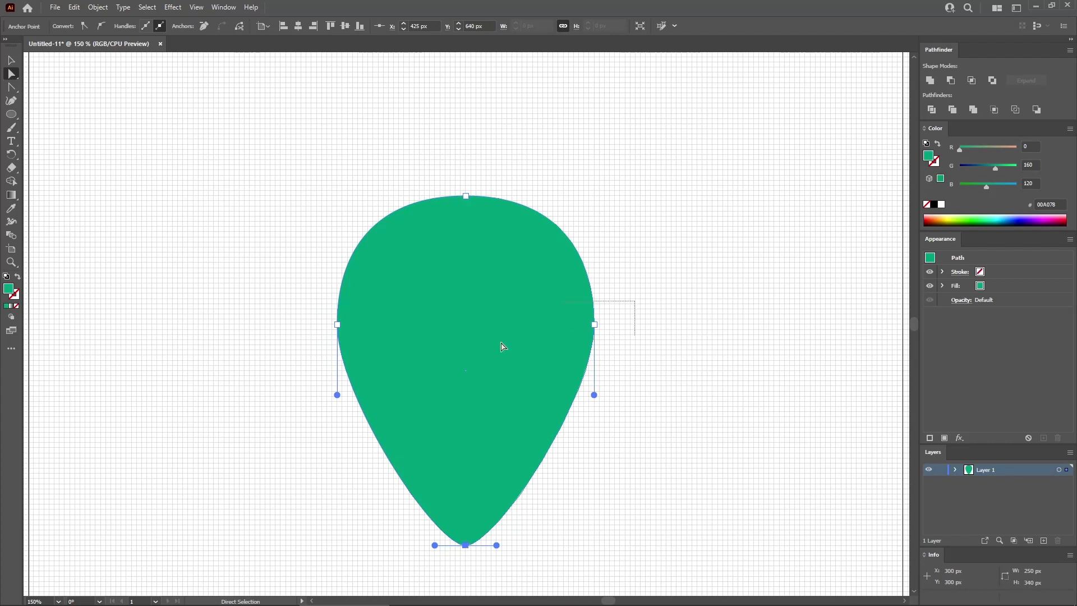
drag(502, 346, 283, 351)
drag(337, 325, 337, 345)
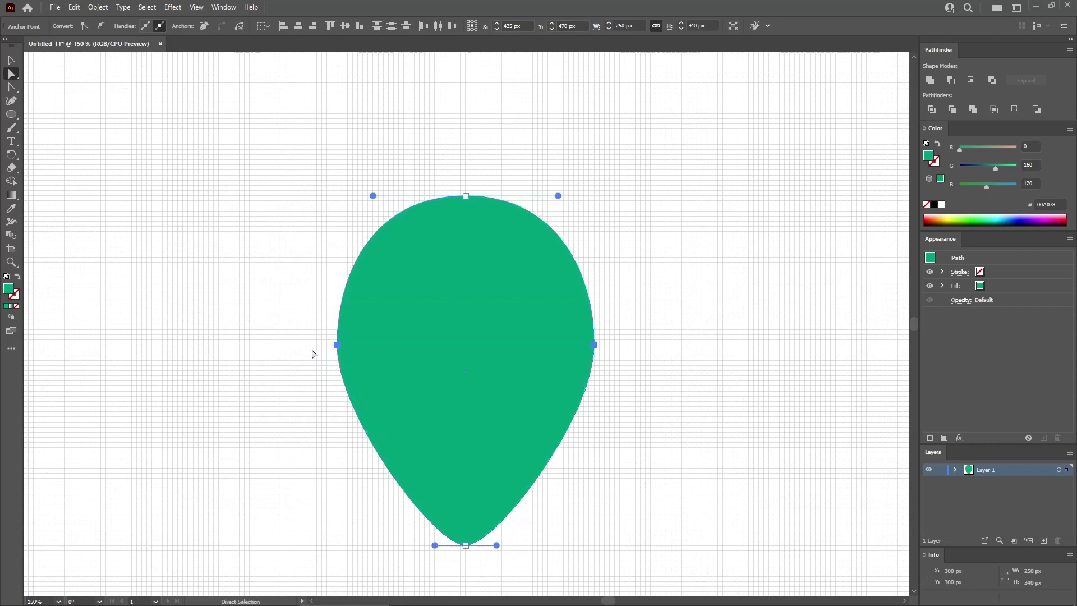
click(314, 353)
- Lengthen the lower vertical handles of the left and right side anchors equally to round out the lower curves
click(336, 345)
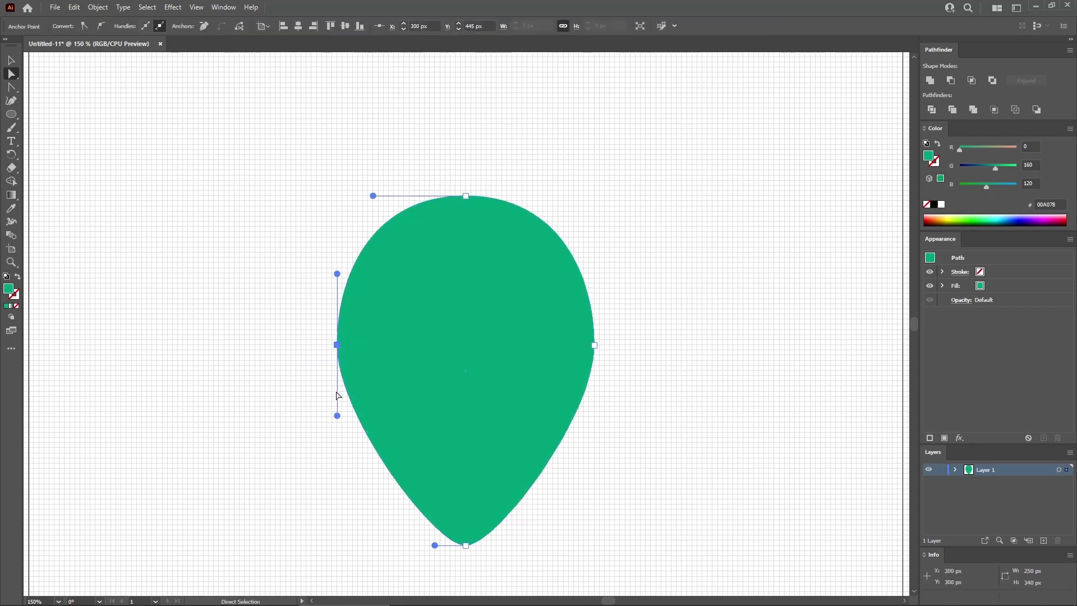
drag(338, 417, 337, 449)
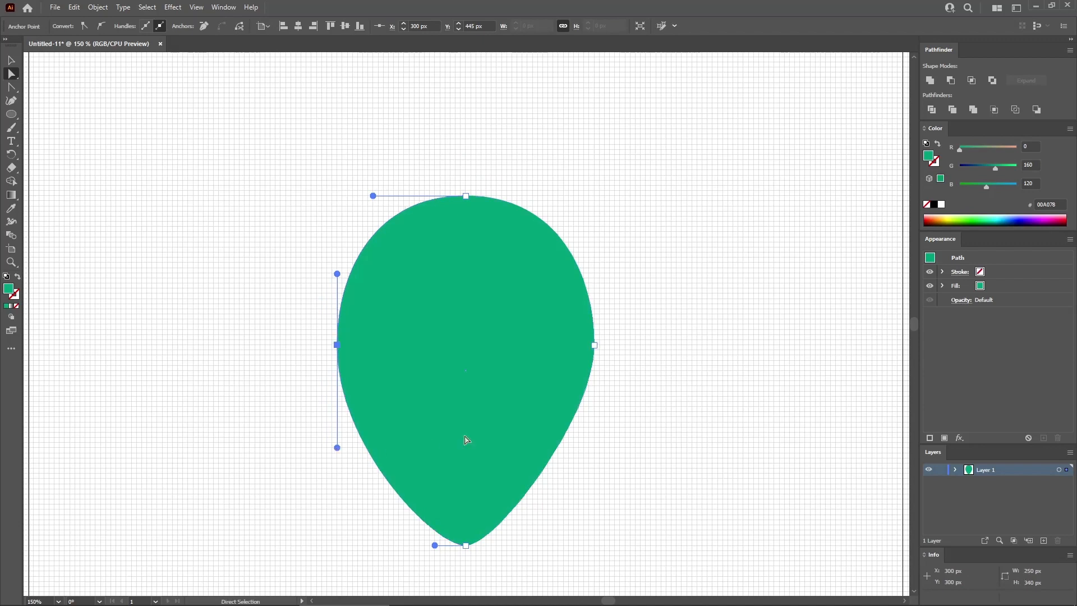
click(593, 345)
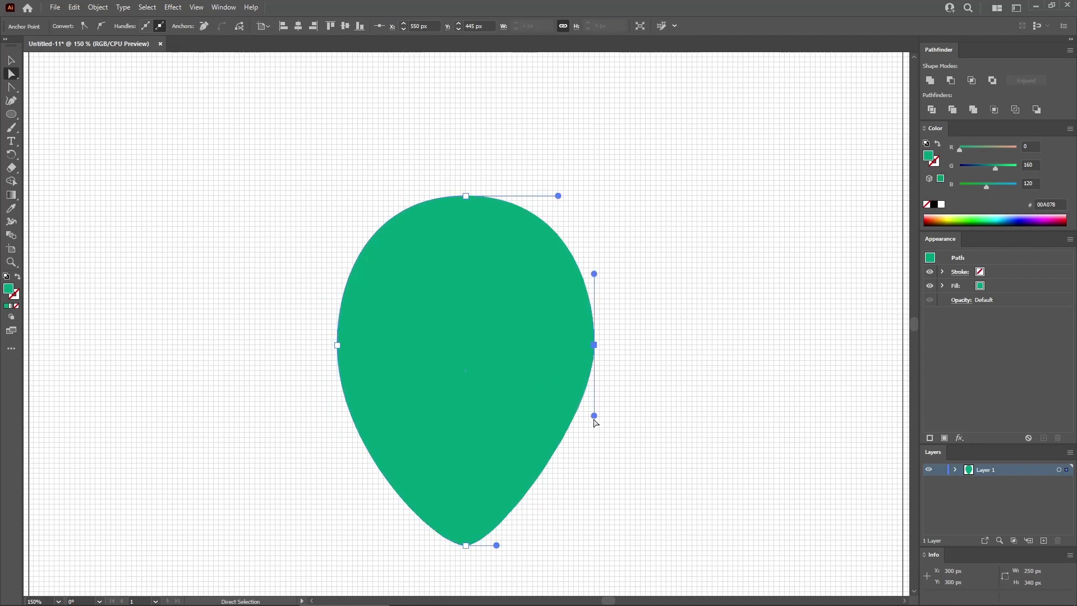
drag(594, 417, 594, 449)
click(616, 429)
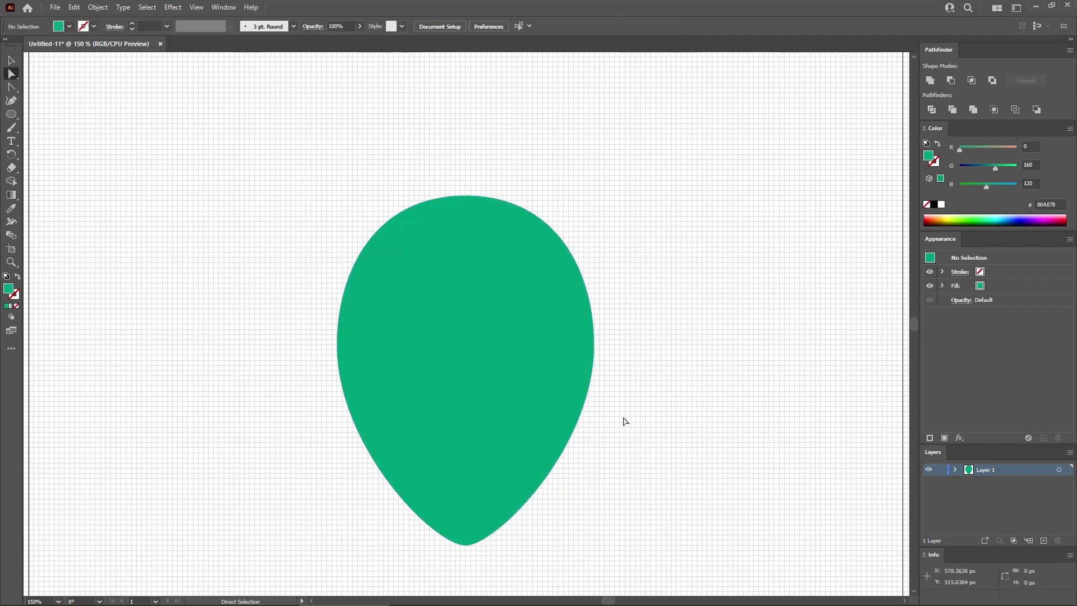
- Draw a 150 × 60 px ellipse overlapping the right side of the green shape
click(475, 348)
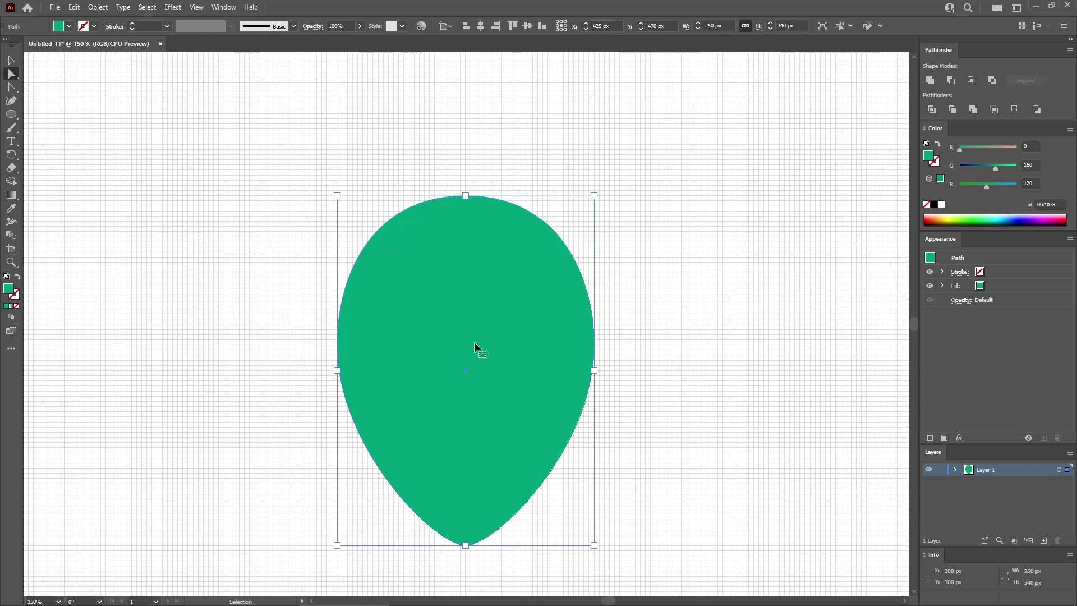
key(ctrl+equal)
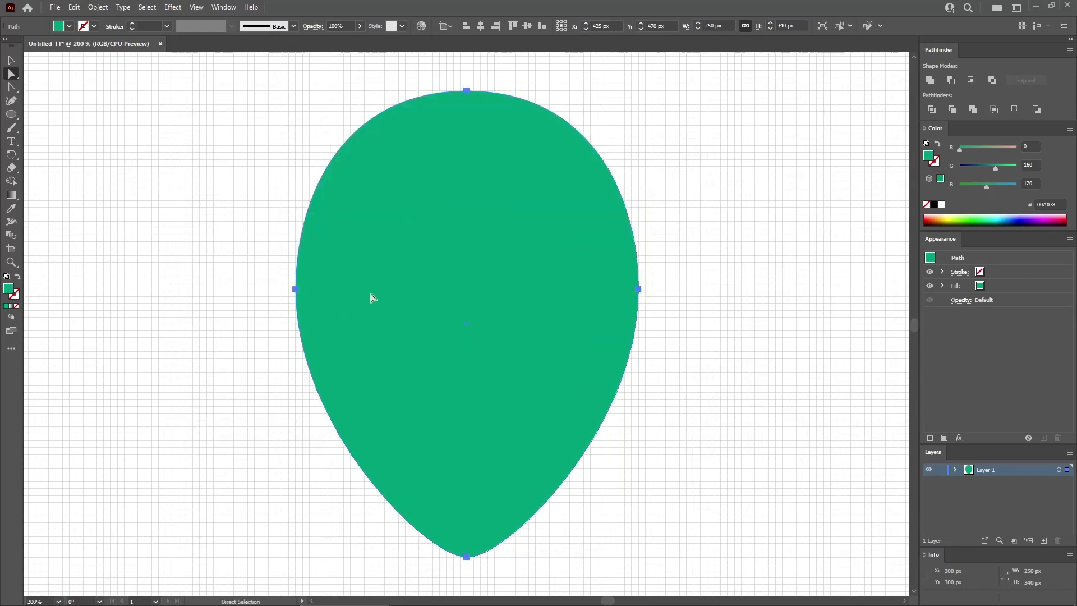
click(13, 116)
click(567, 243)
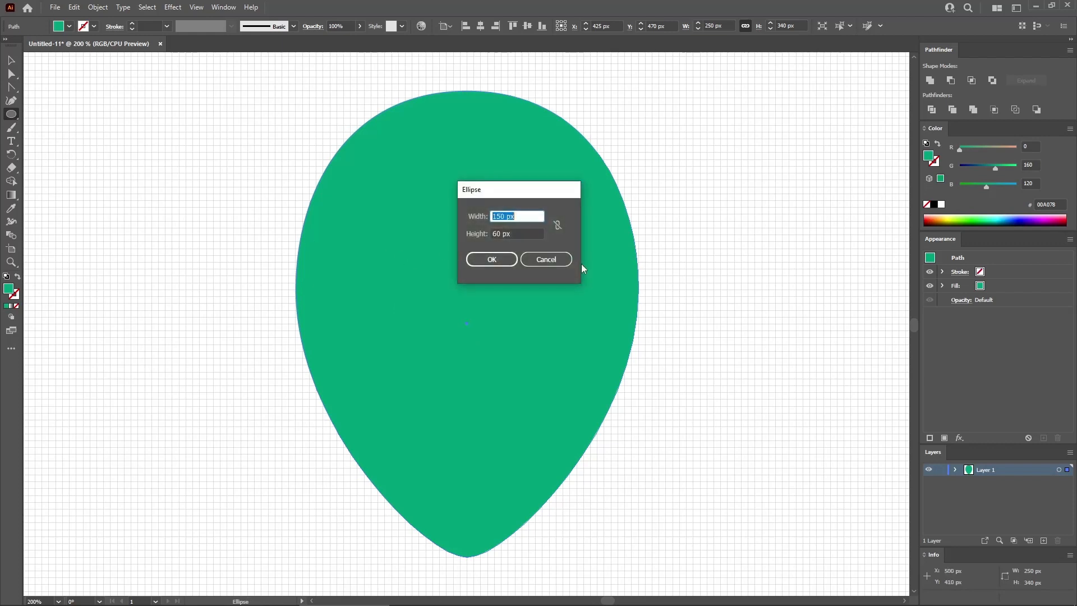
text(150)
key(Tab)
text(6)
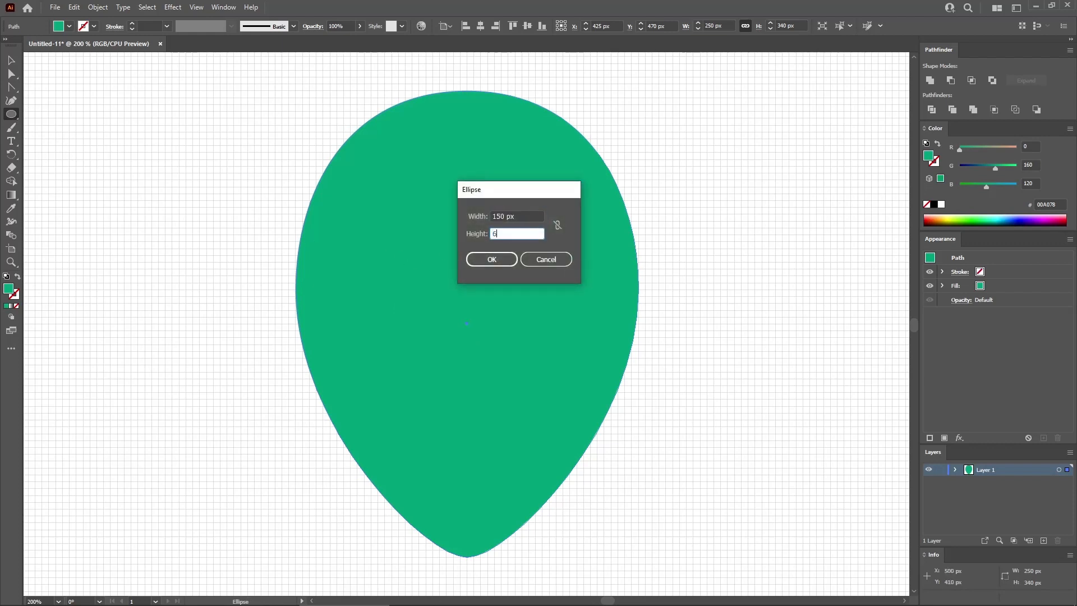
click(496, 263)
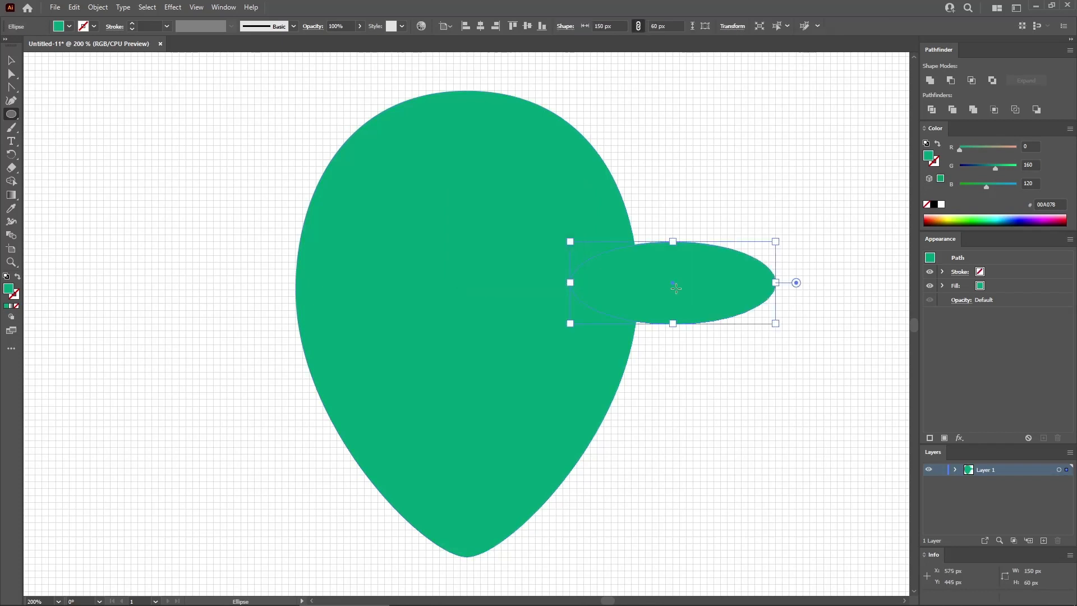
- Set the ellipse's fill colour to R 8, G 17, B 32
click(1027, 148)
text(8)
key(Tab)
text(17)
key(Tab)
text(32)
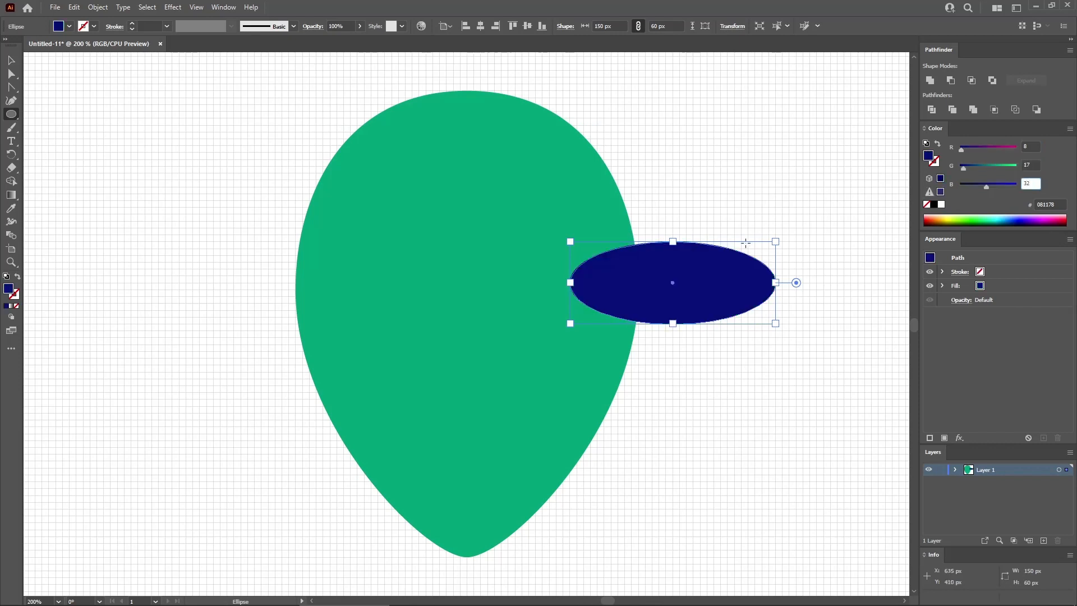
key(Return)
- Convert the dark ellipse's left and right anchors to sharp corners with the Anchor Point tool
click(11, 87)
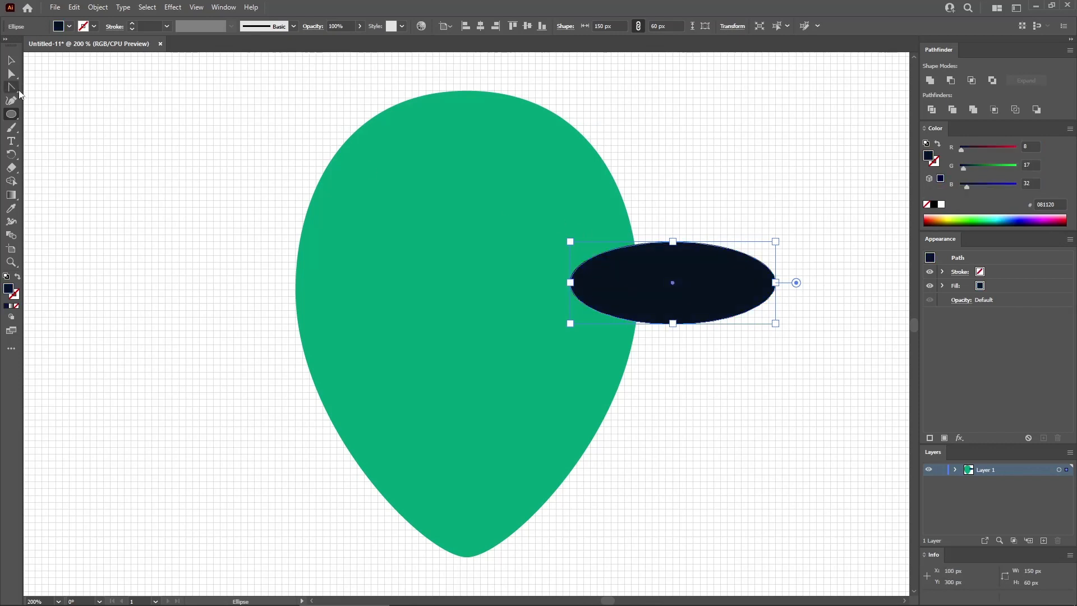
click(570, 283)
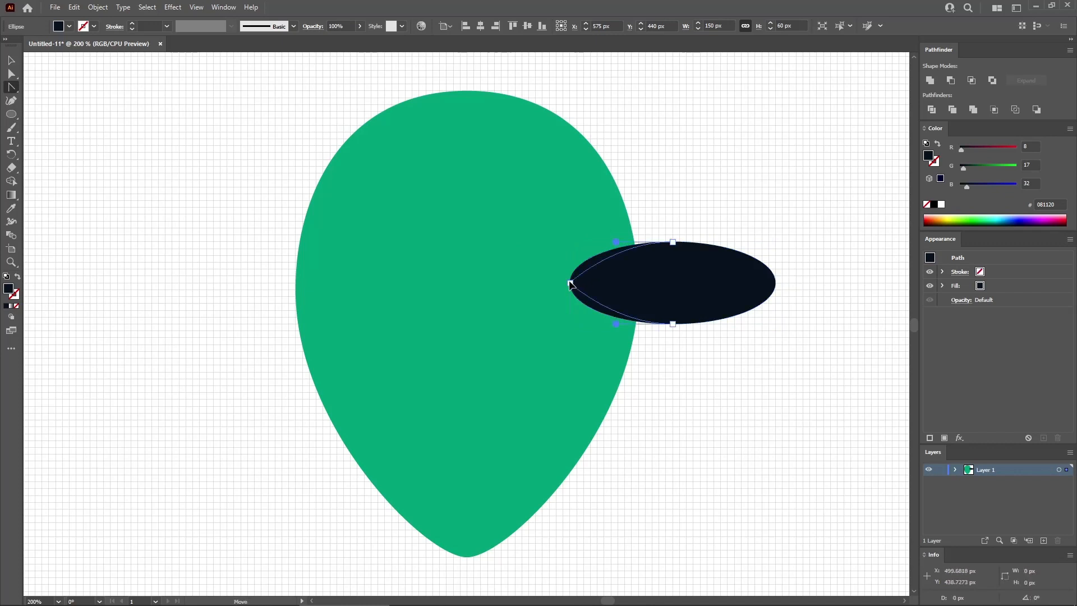
click(775, 283)
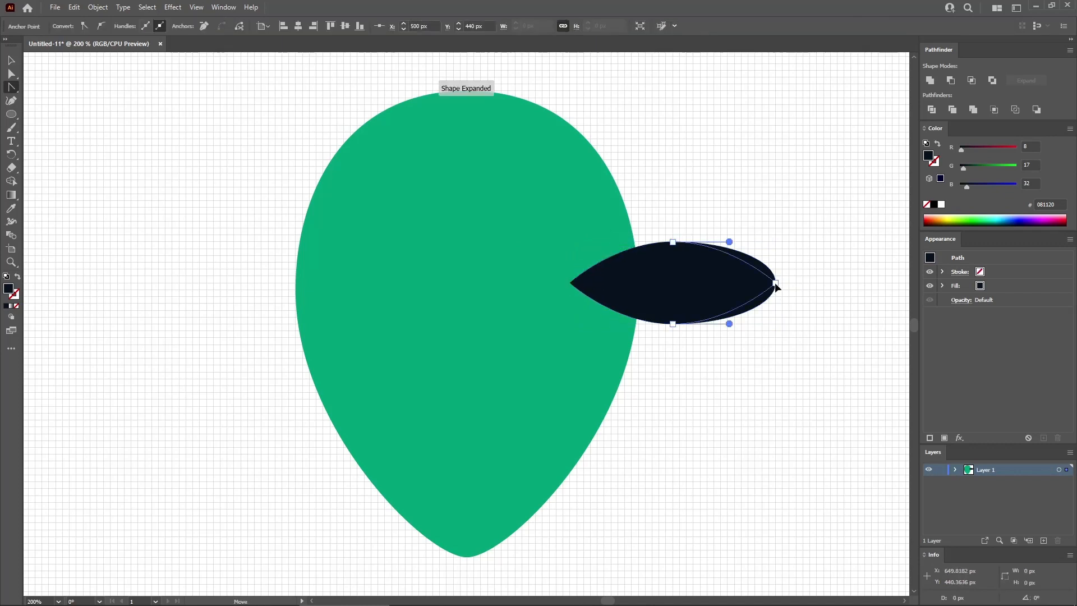
click(12, 60)
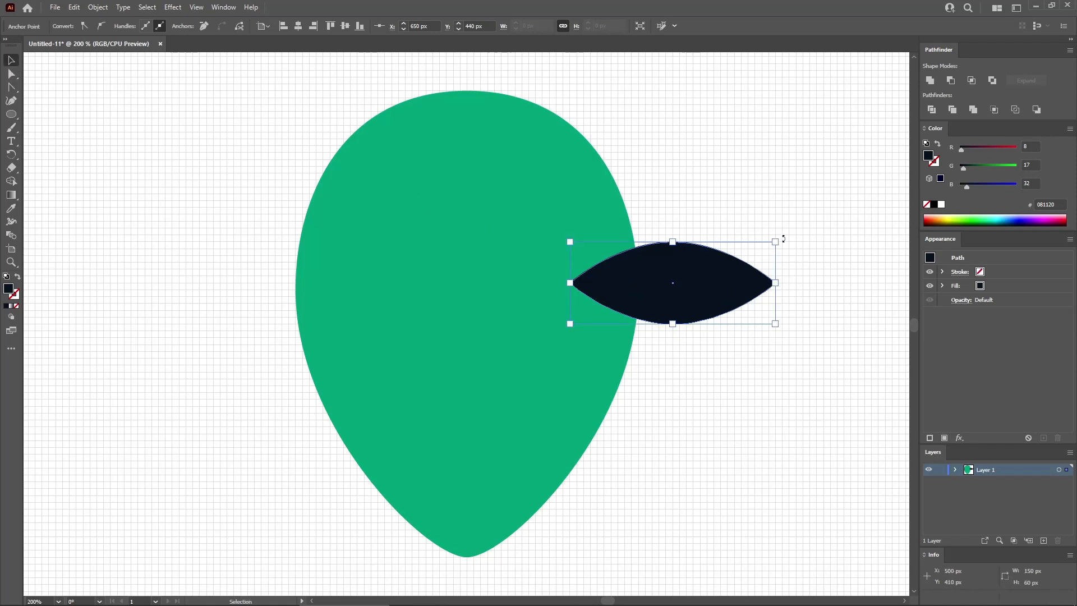
drag(778, 236, 753, 201)
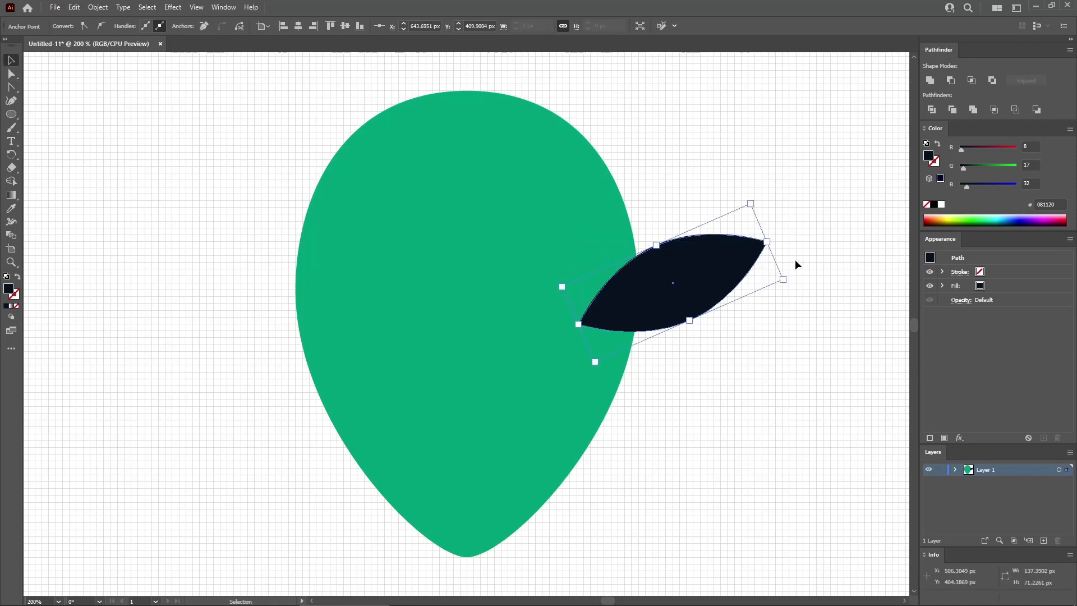
key(ctrl+z)
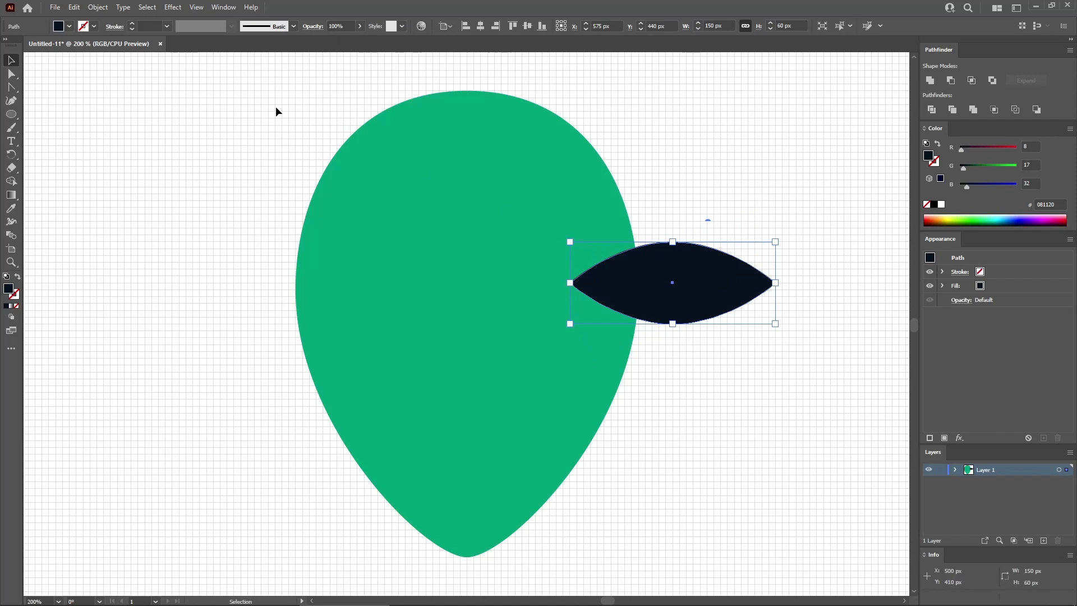
click(198, 8)
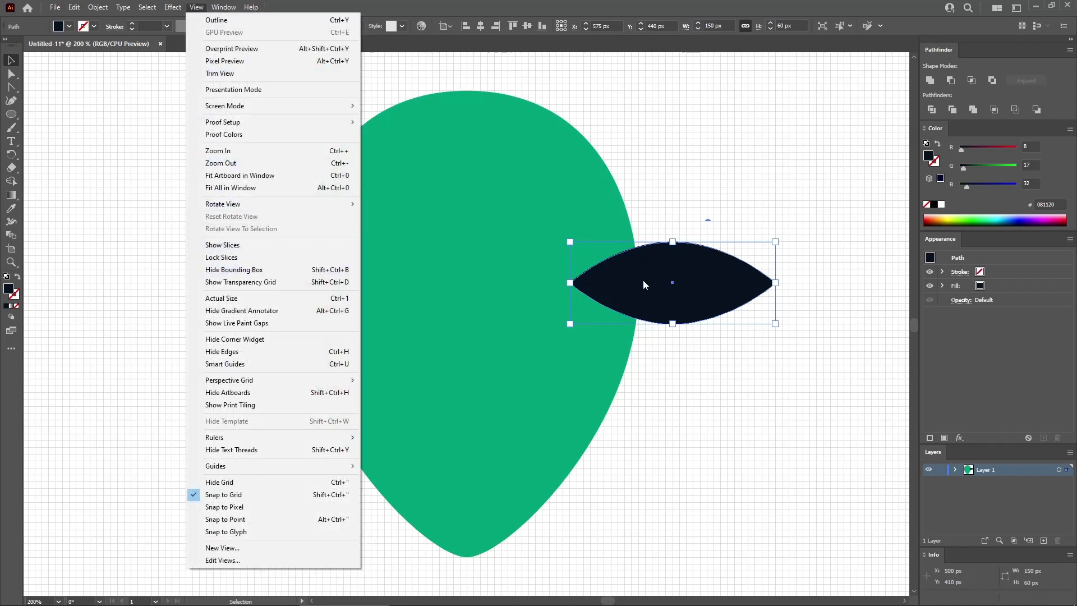
click(760, 280)
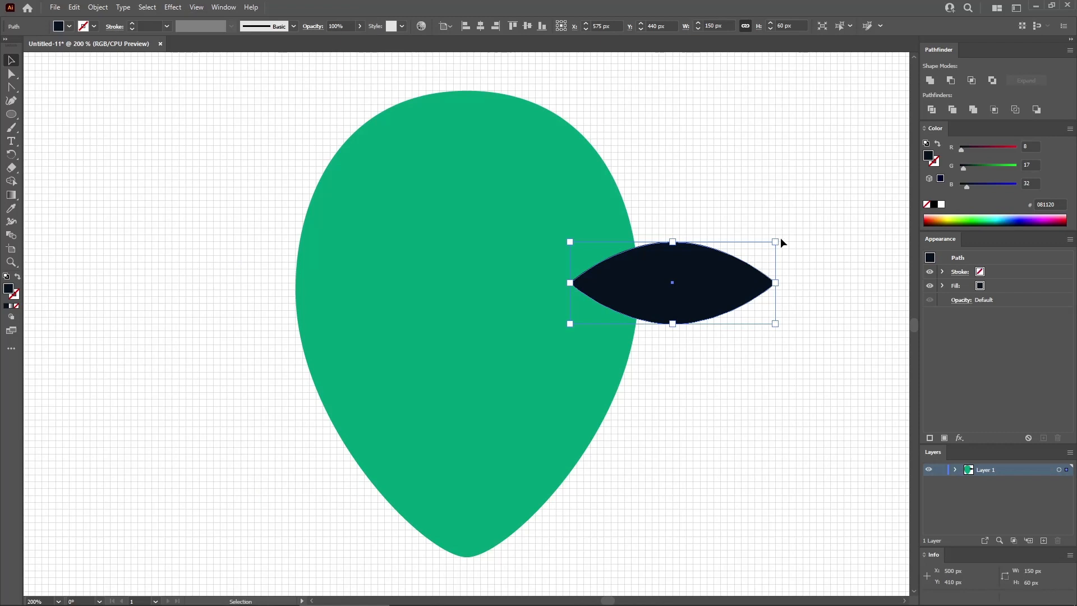
- Rotate the dark leaf-shaped eye 45° counterclockwise so its outer tip points up and to the right
key(ctrl+shift+b)
drag(767, 197, 752, 180)
drag(670, 162, 705, 180)
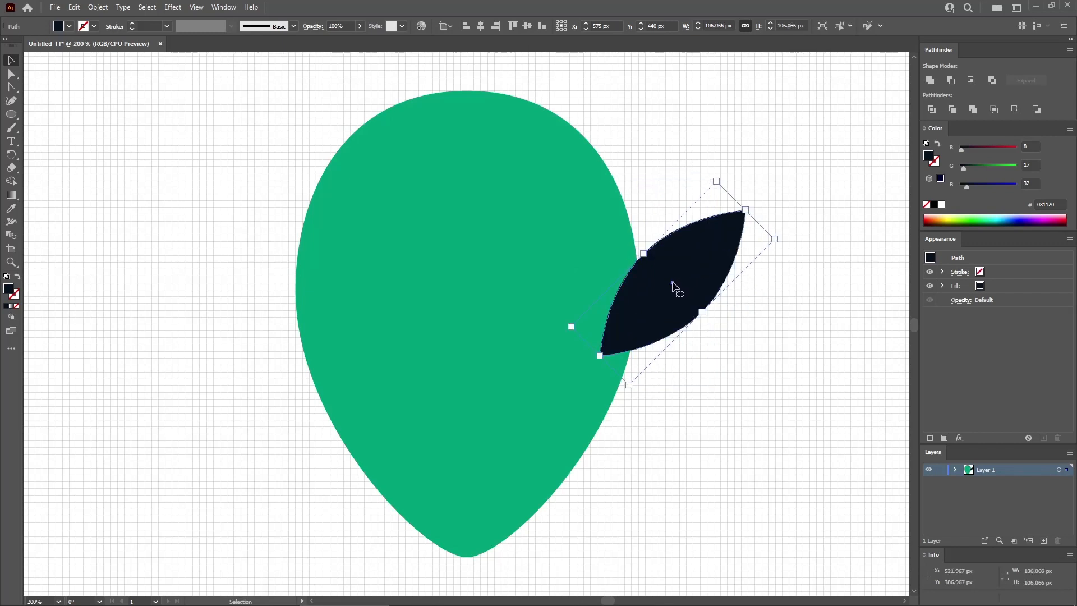
- Align the dark eye to the bottom and right edges of the green shape, using the green shape as key object
drag(748, 468, 489, 268)
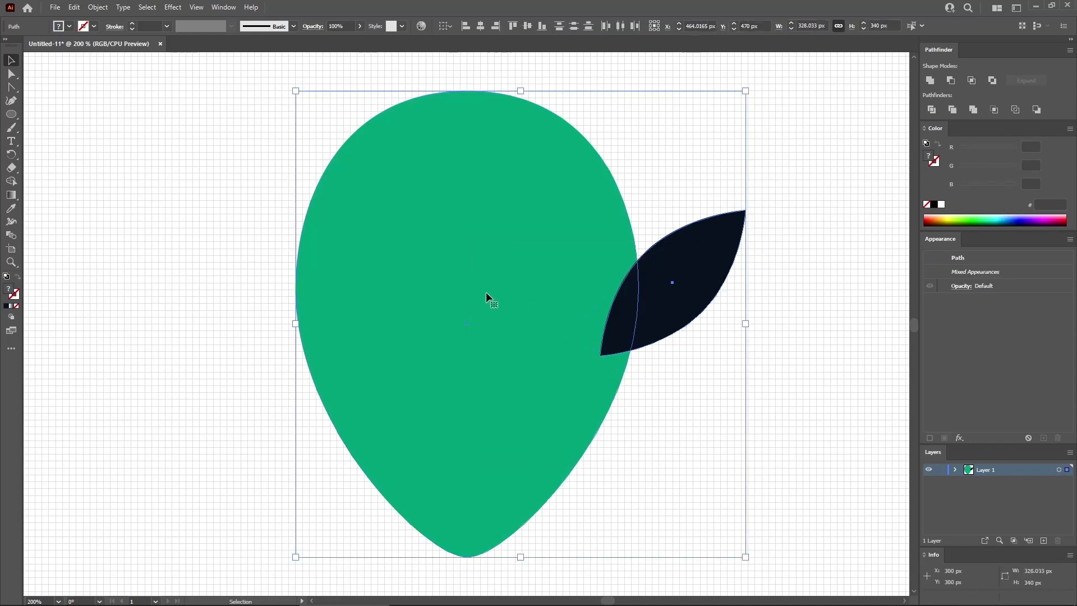
click(473, 251)
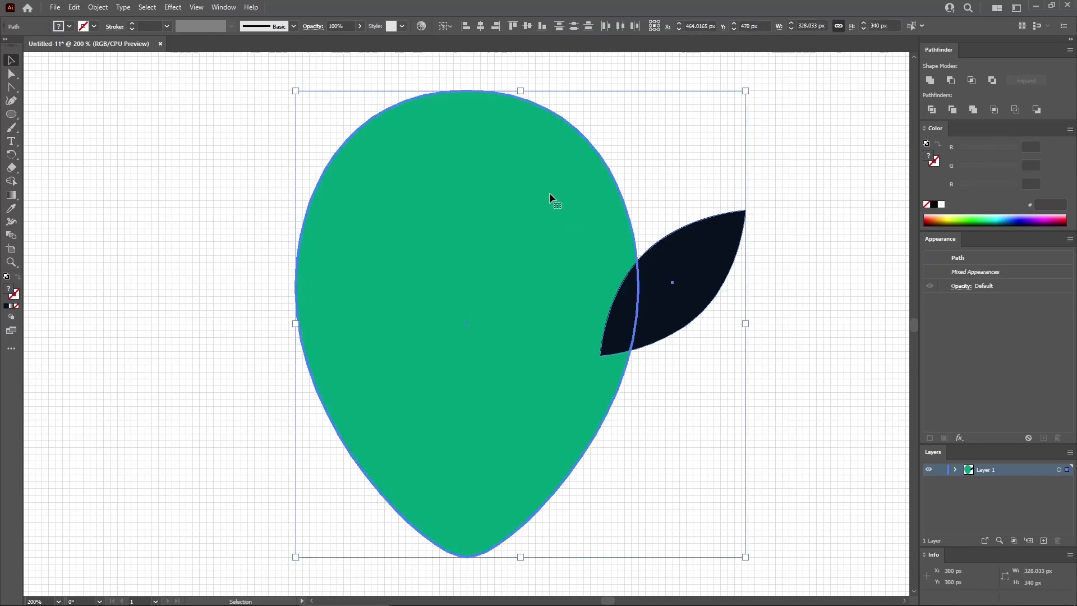
click(542, 27)
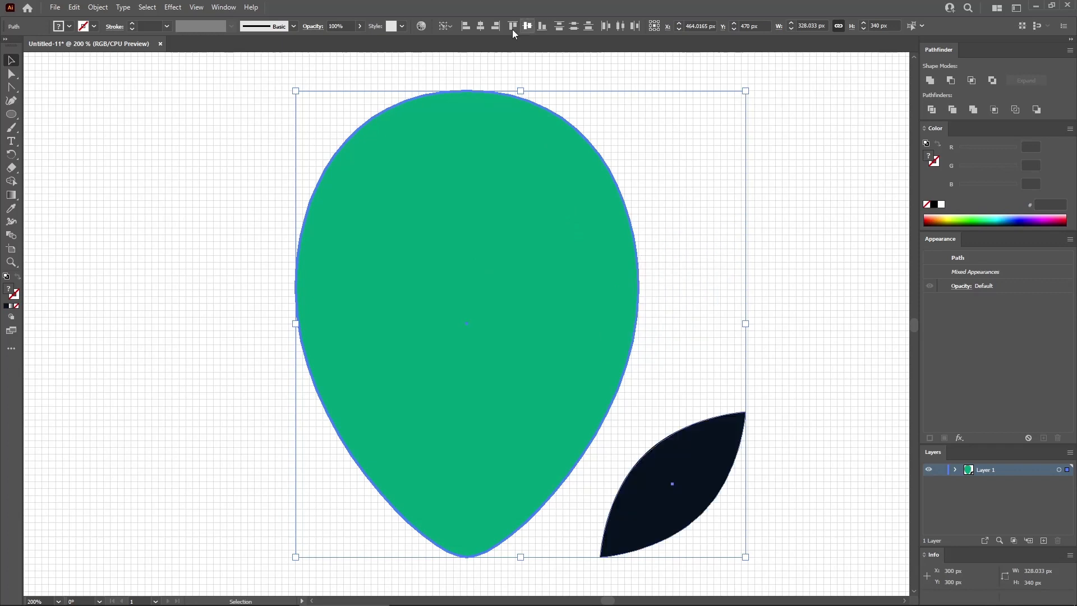
click(496, 27)
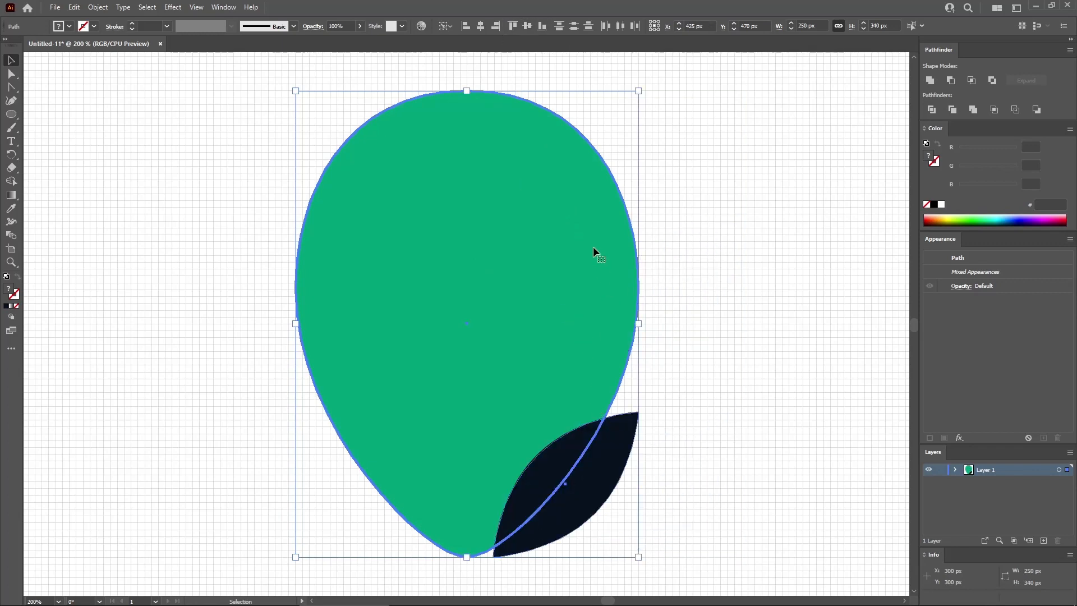
- Move the dark eye 10 px left and 70 px up so it sits inside the green head
click(691, 427)
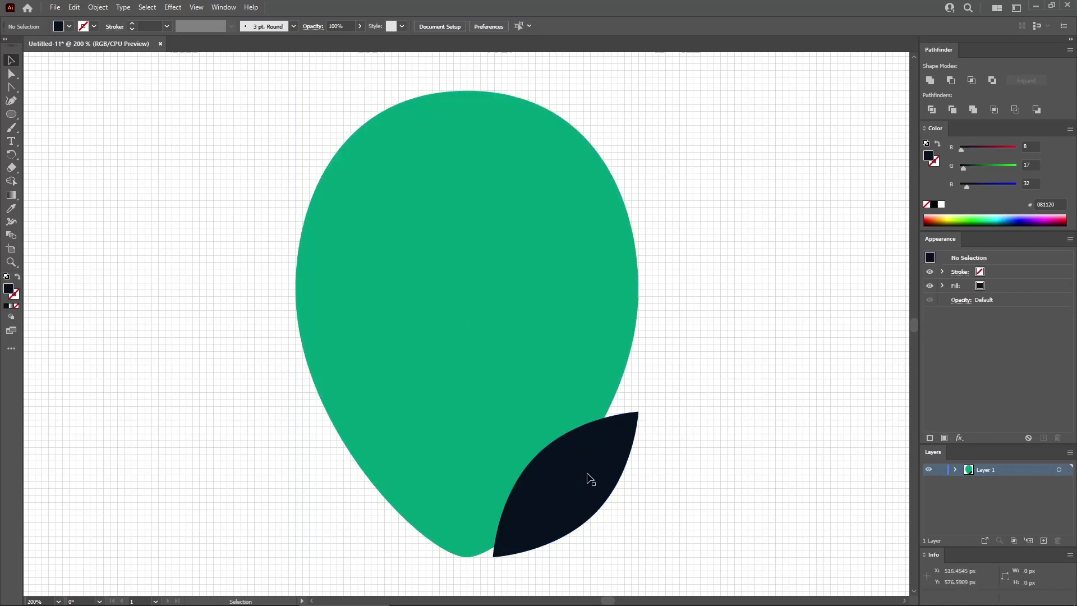
click(555, 498)
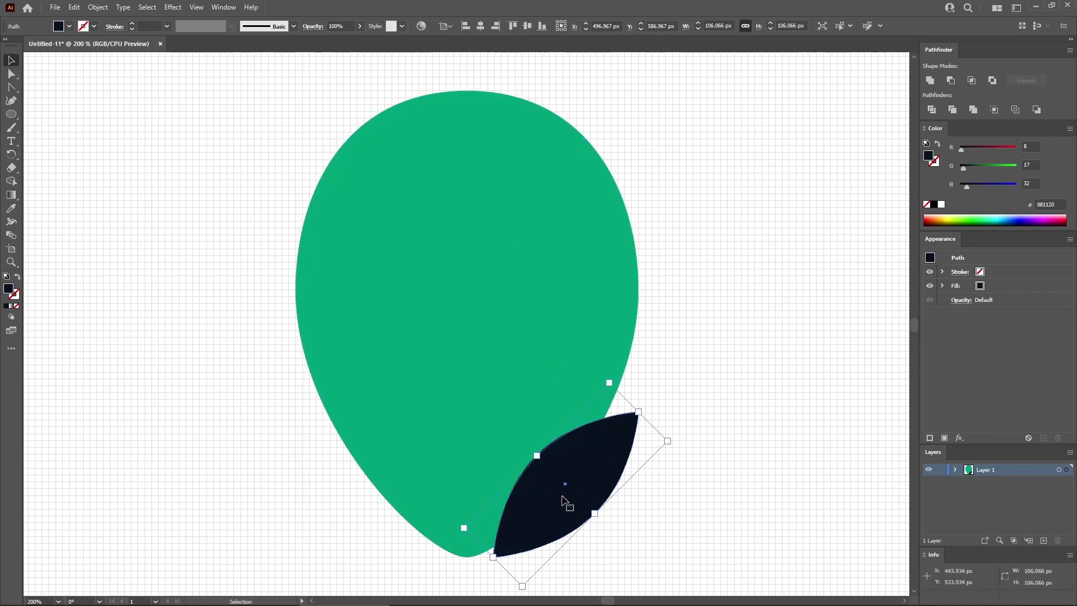
drag(565, 501, 557, 382)
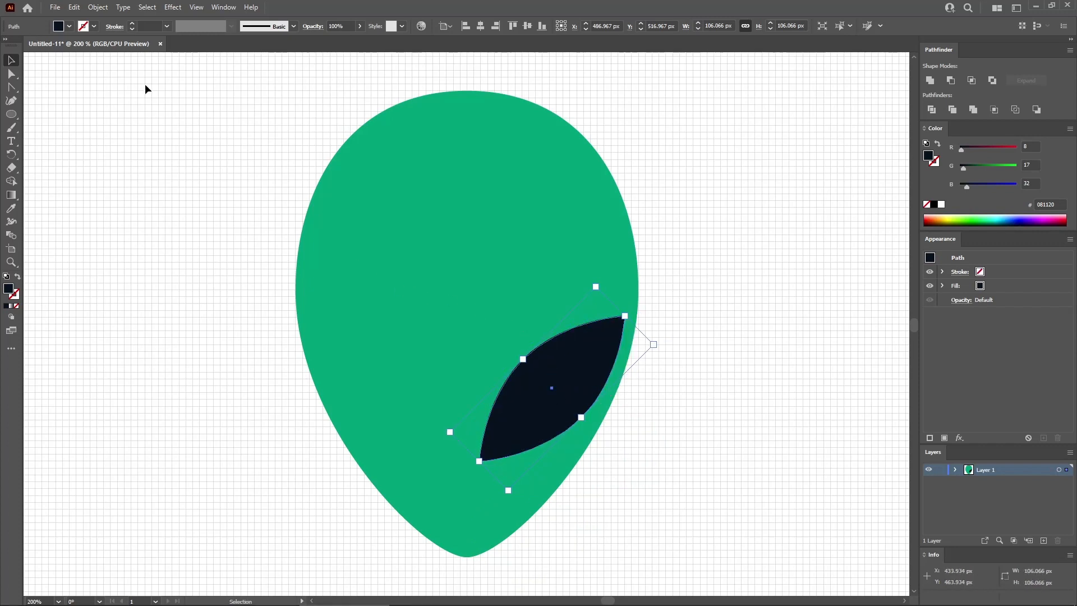
- Create a copy of the dark eye reflected across the vertical axis
click(97, 6)
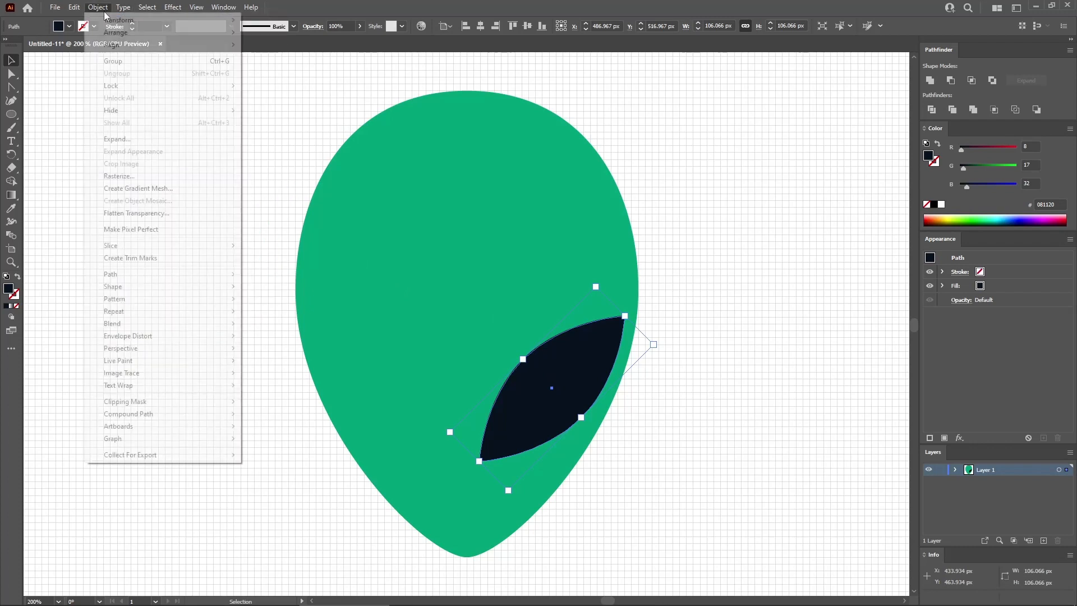
mouse_move(106, 25)
click(274, 61)
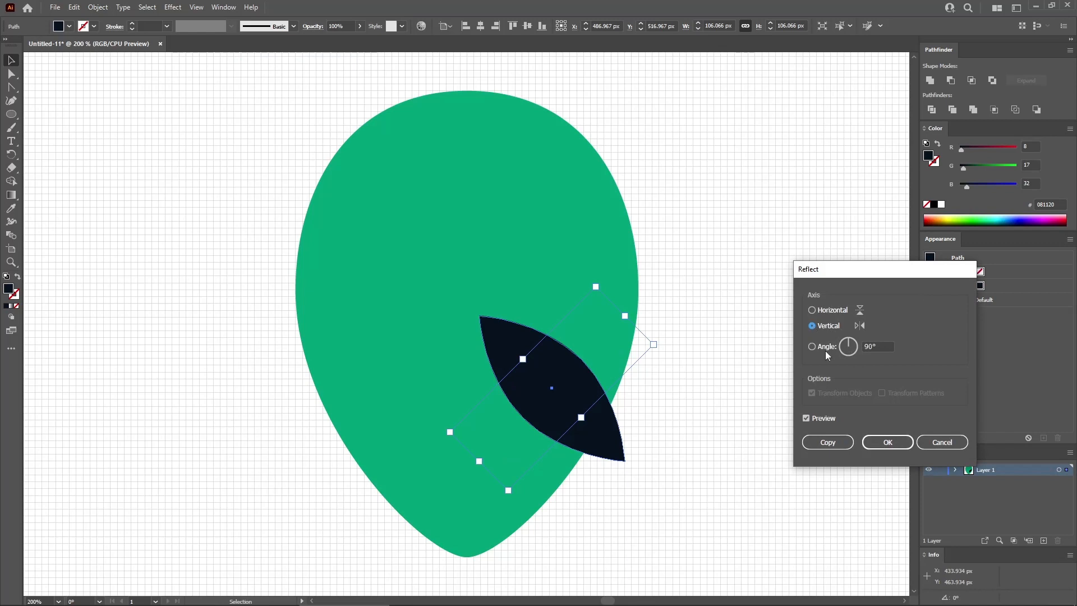
click(829, 442)
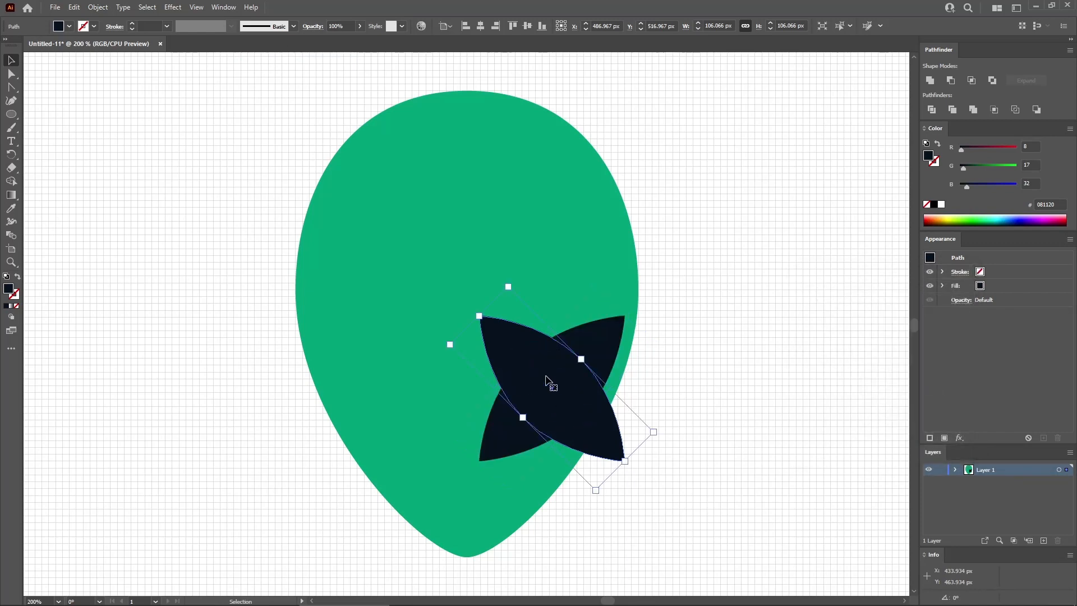
- Align the mirrored eye to the green head's left edge and move it 10 px to the right
shift+click(479, 227)
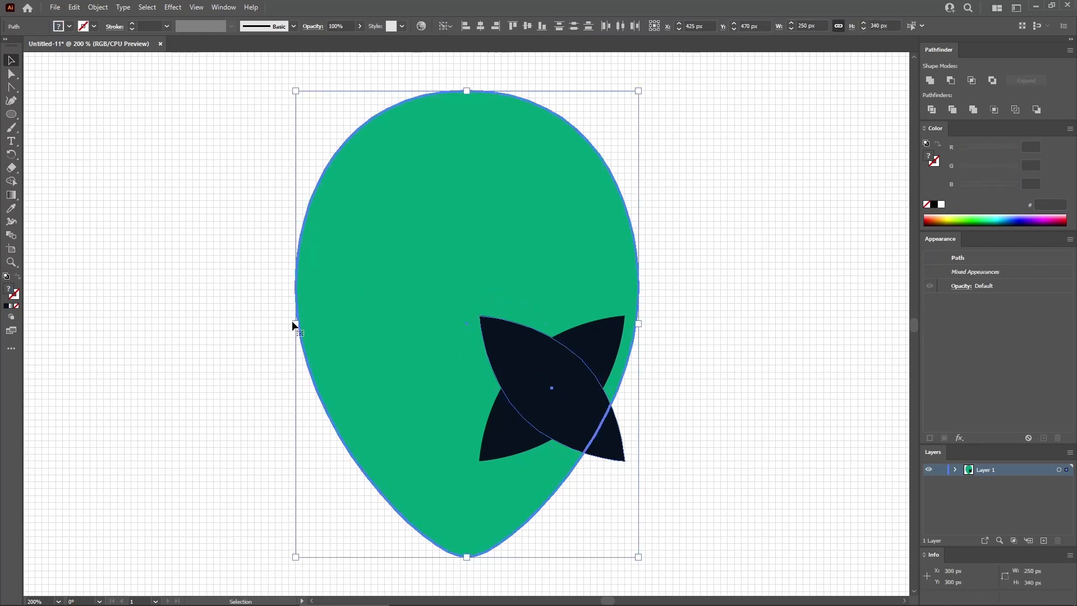
click(465, 27)
click(208, 263)
click(322, 351)
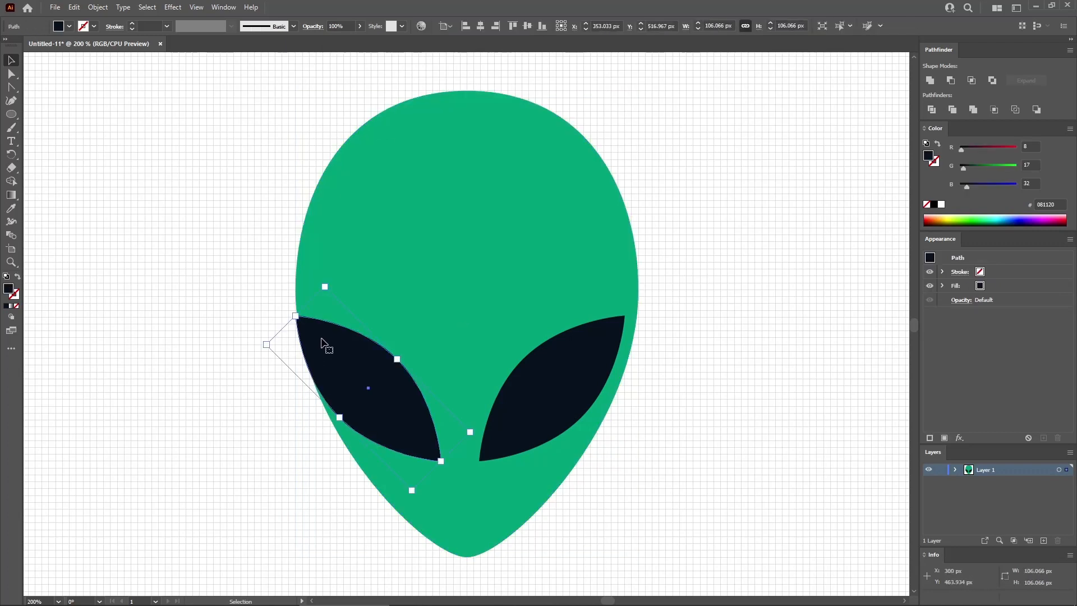
drag(321, 338, 341, 343)
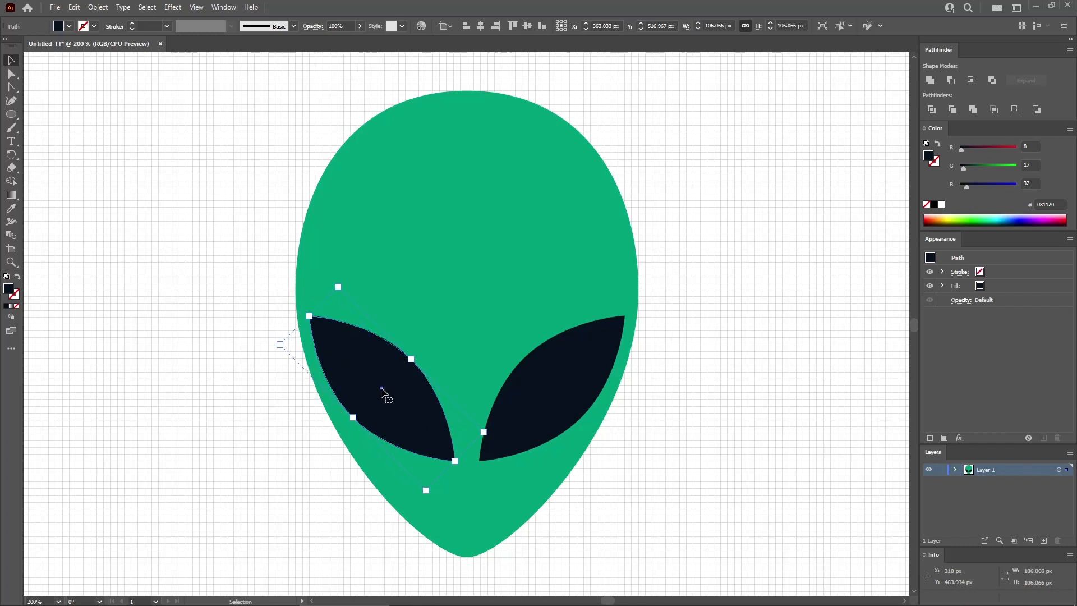
- Round the corners of both eyes with an 8 px radius
shift+click(564, 379)
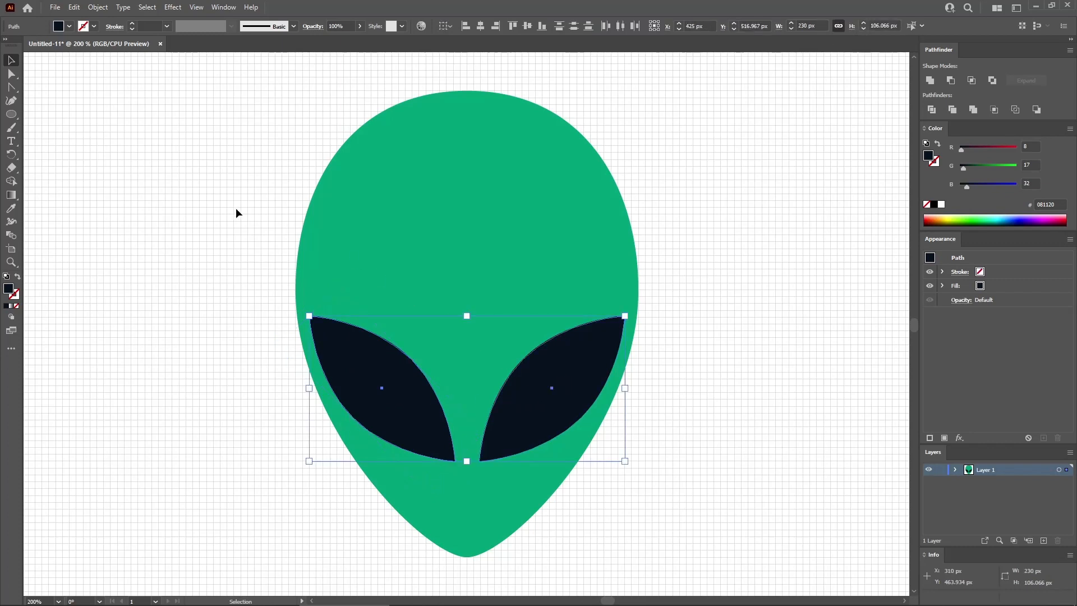
click(13, 74)
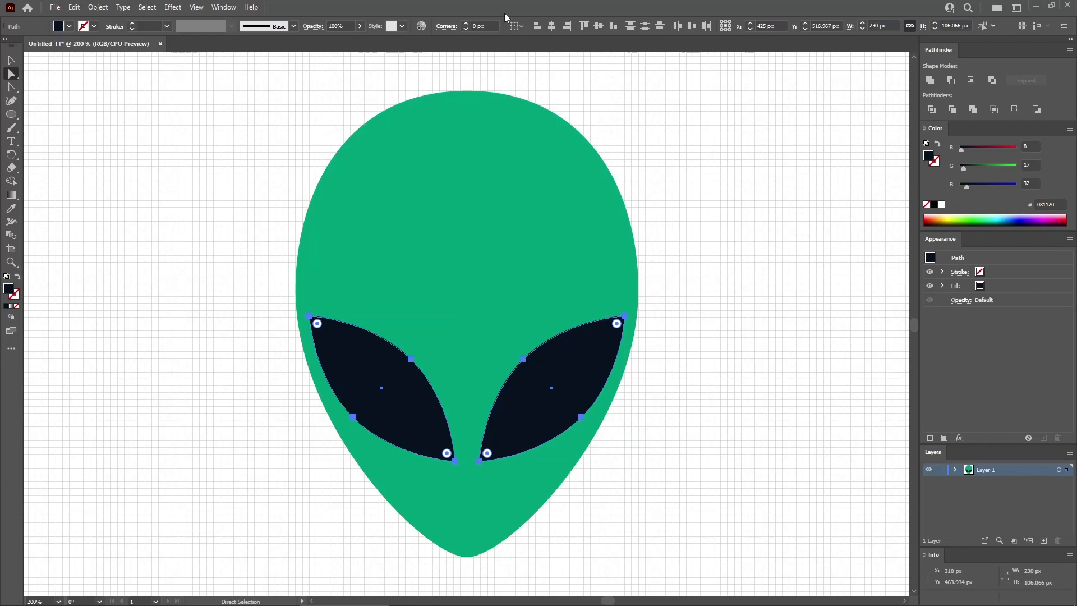
click(466, 25)
text(8)
key(Return)
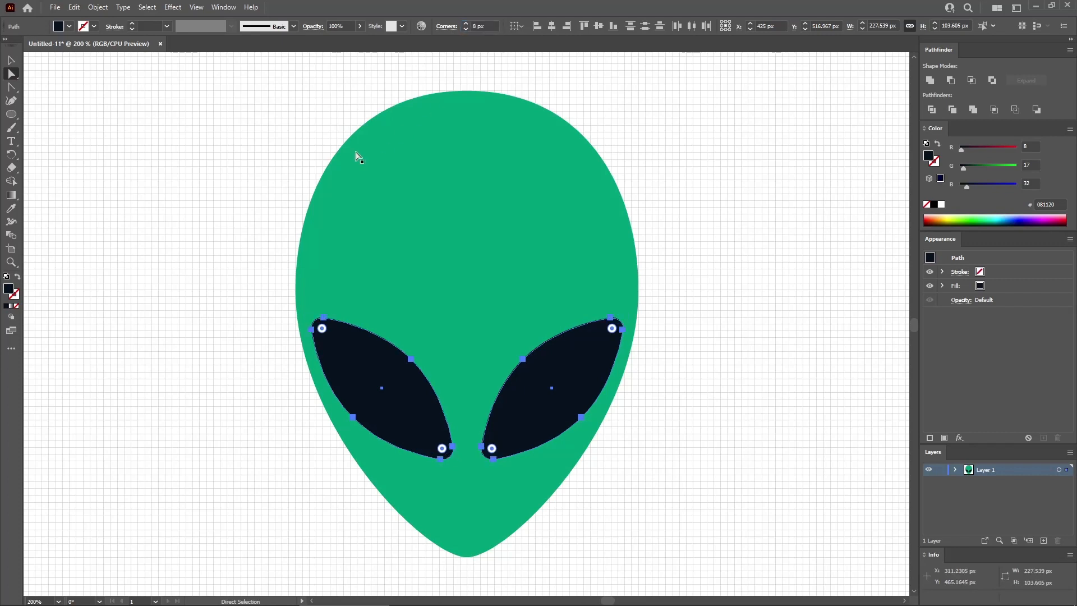
click(12, 61)
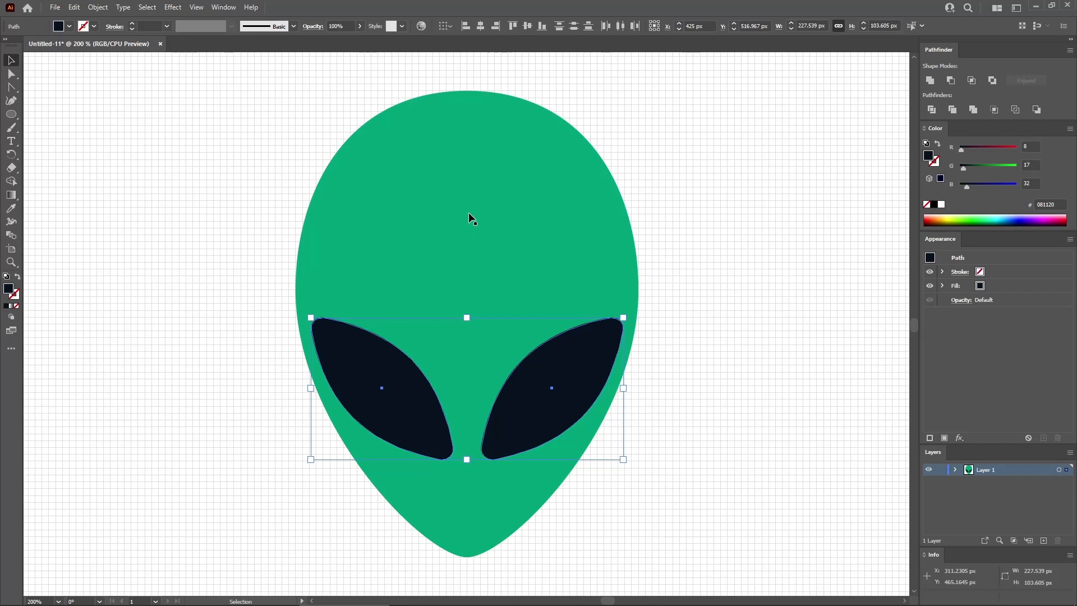
- Expand Layer 1's contents and duplicate the green head shape in place, directly in front of the original
click(498, 225)
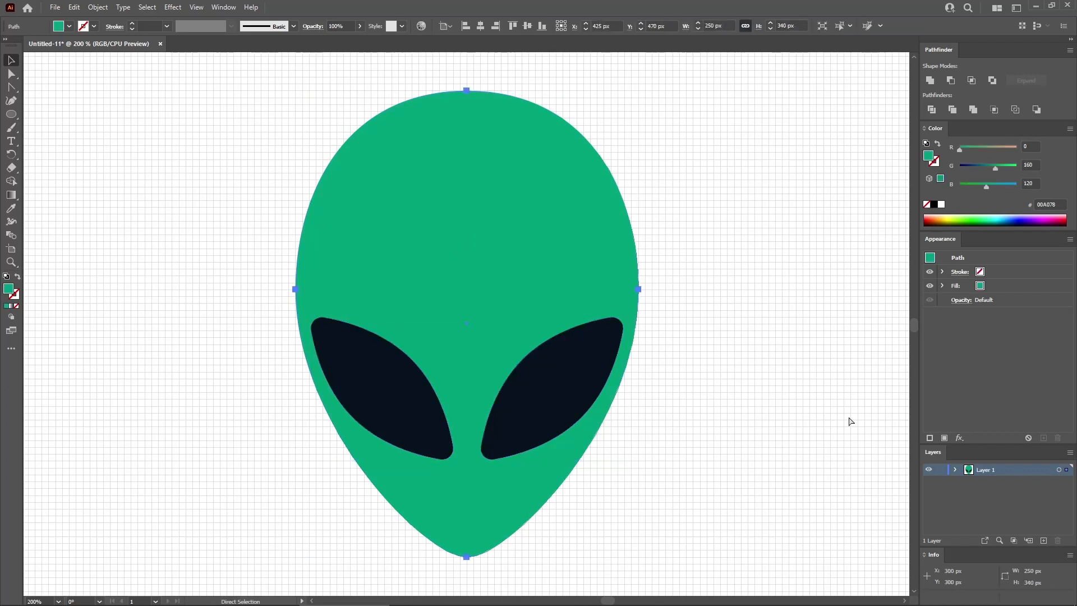
click(955, 469)
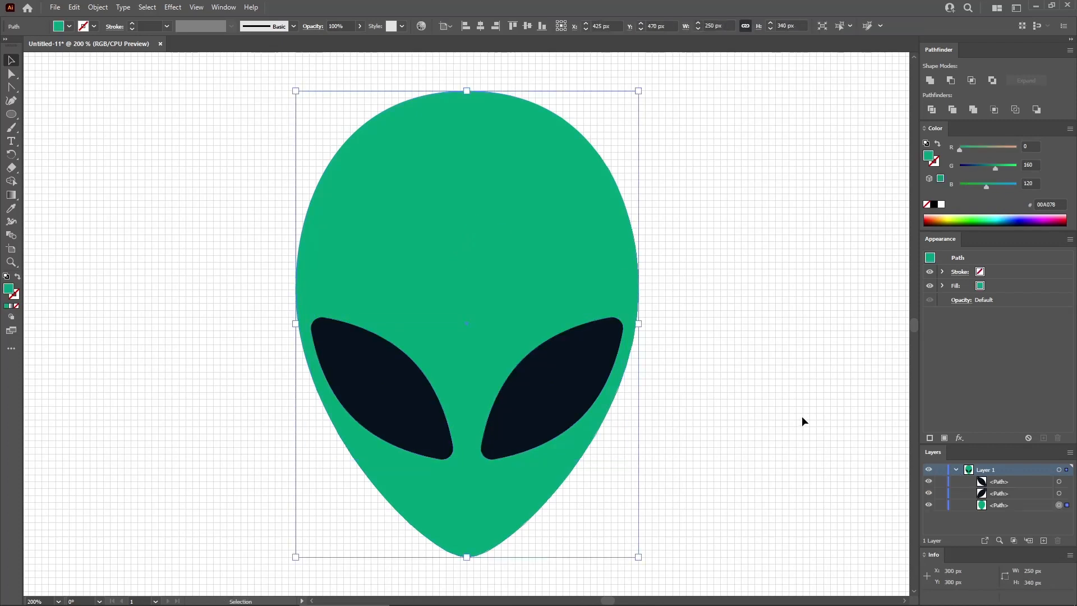
key(a)
key(ctrl+f)
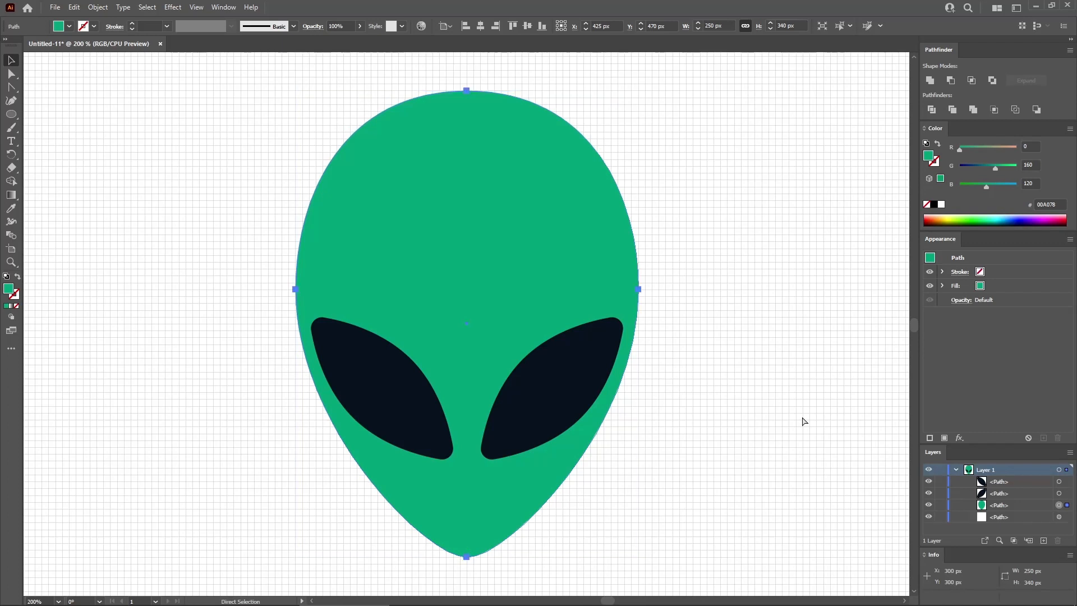
- Cut a crescent along the head's upper left edge by subtracting another head copy offset 15 px right and 15 px down
key(ctrl+f)
key(v)
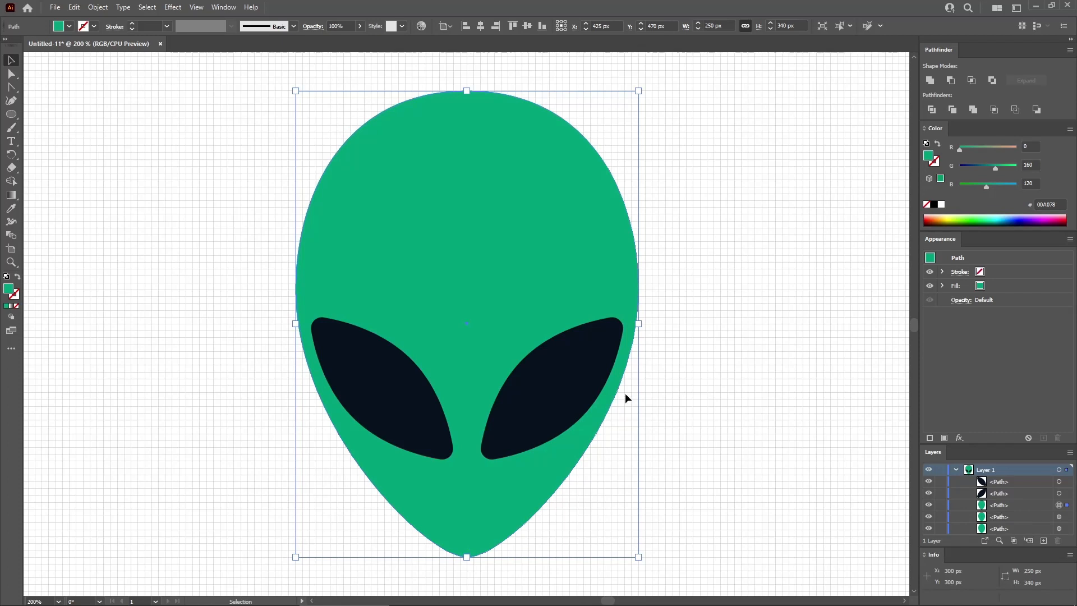
drag(414, 194, 433, 211)
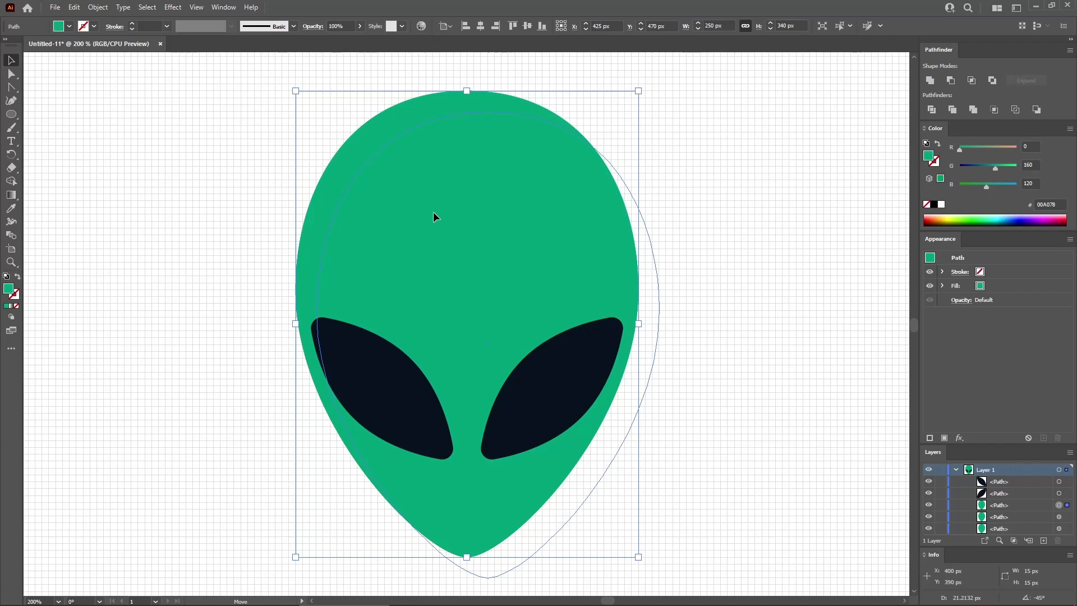
drag(432, 211, 432, 212)
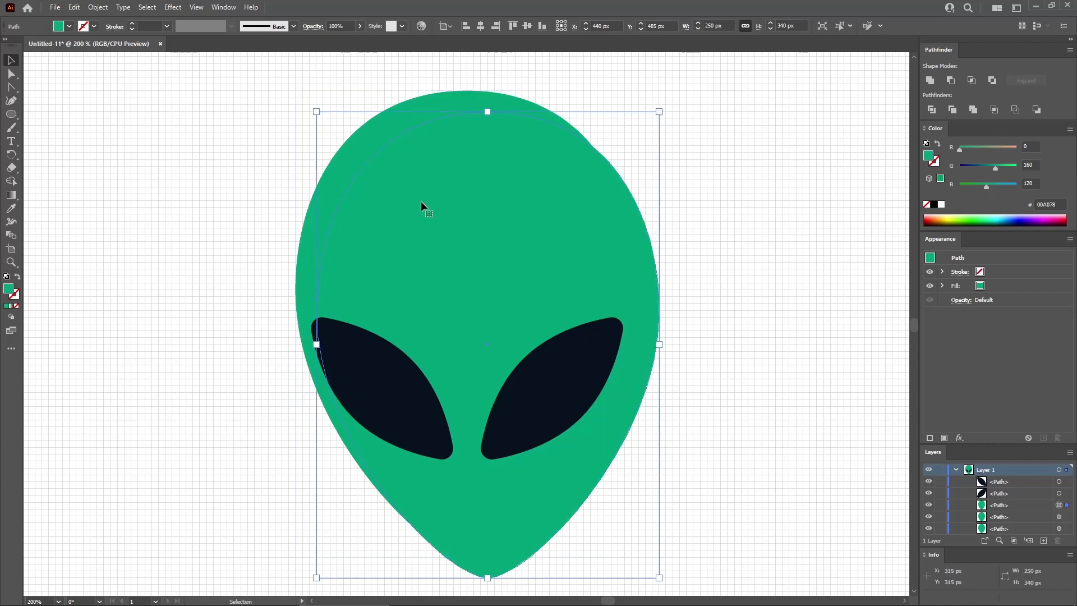
shift+click(370, 136)
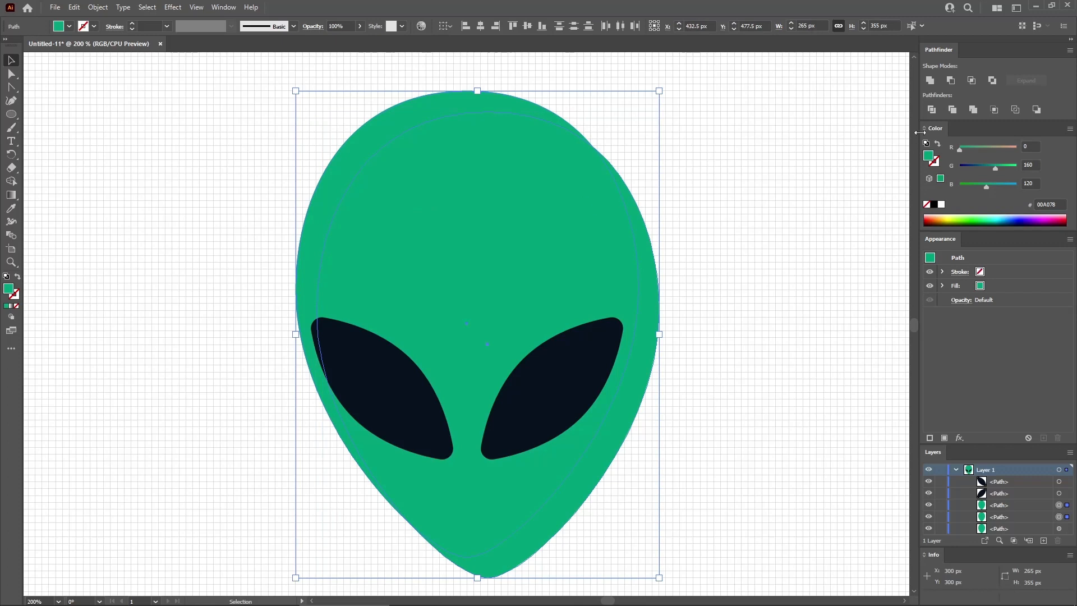
click(951, 83)
- Fill the crescent highlight with bright green, using RGB values 0, 243 and 20
click(1030, 147)
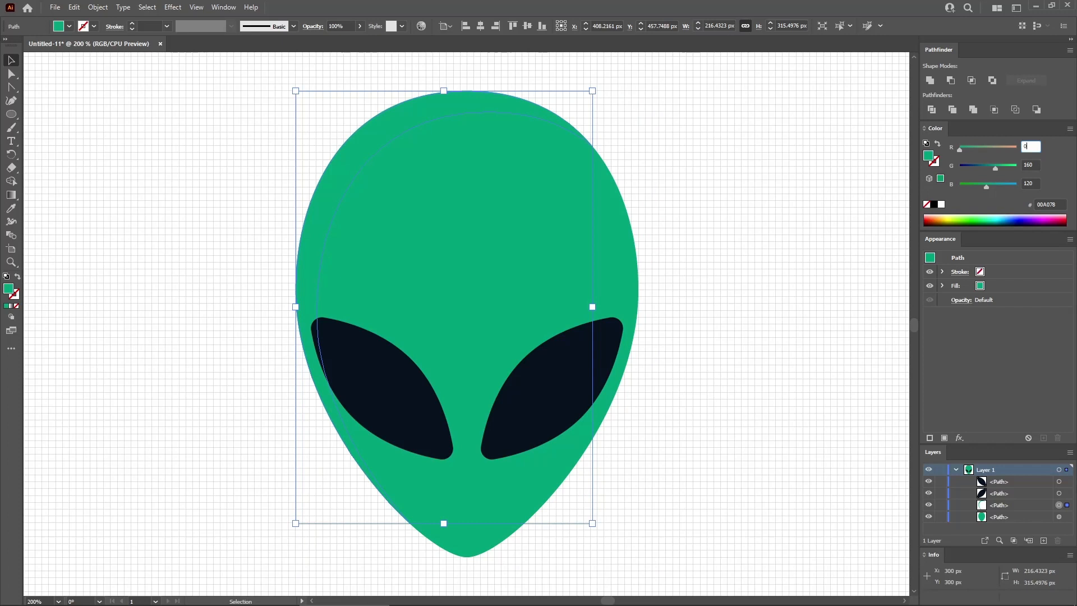
key(Tab)
text(2)
key(Tab)
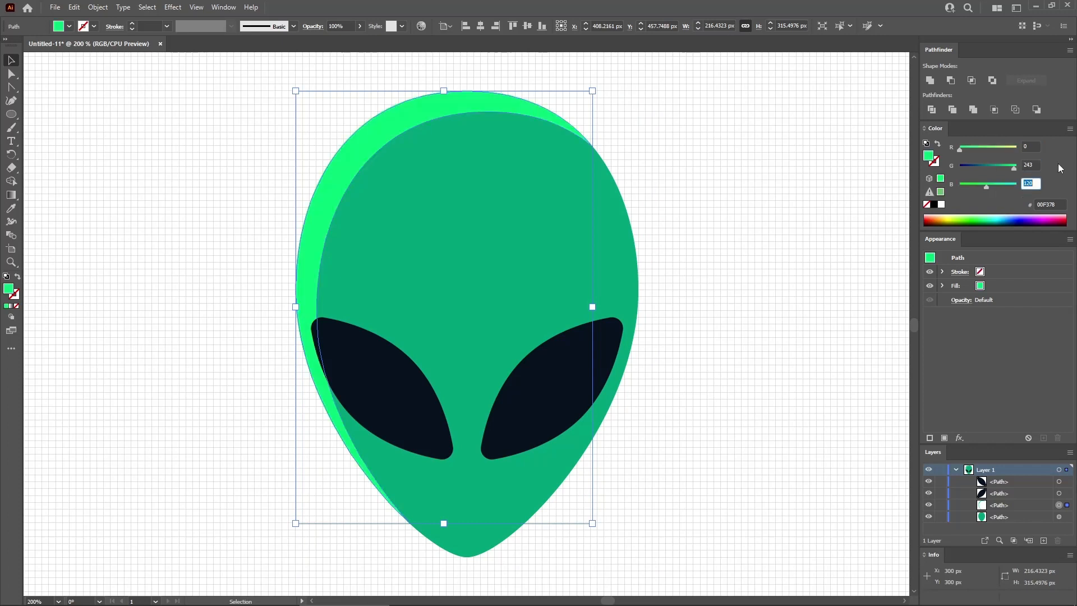
text(20)
key(Return)
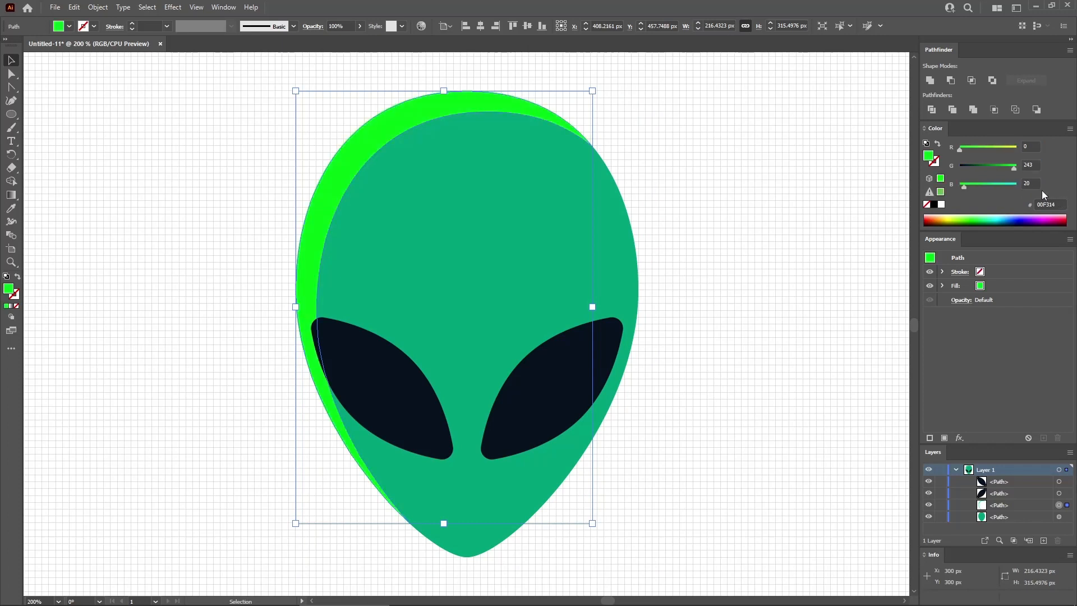
- Turn off snapping to the grid, set the keyboard increment to 1 px in the general preferences, and deselect the artwork
click(196, 7)
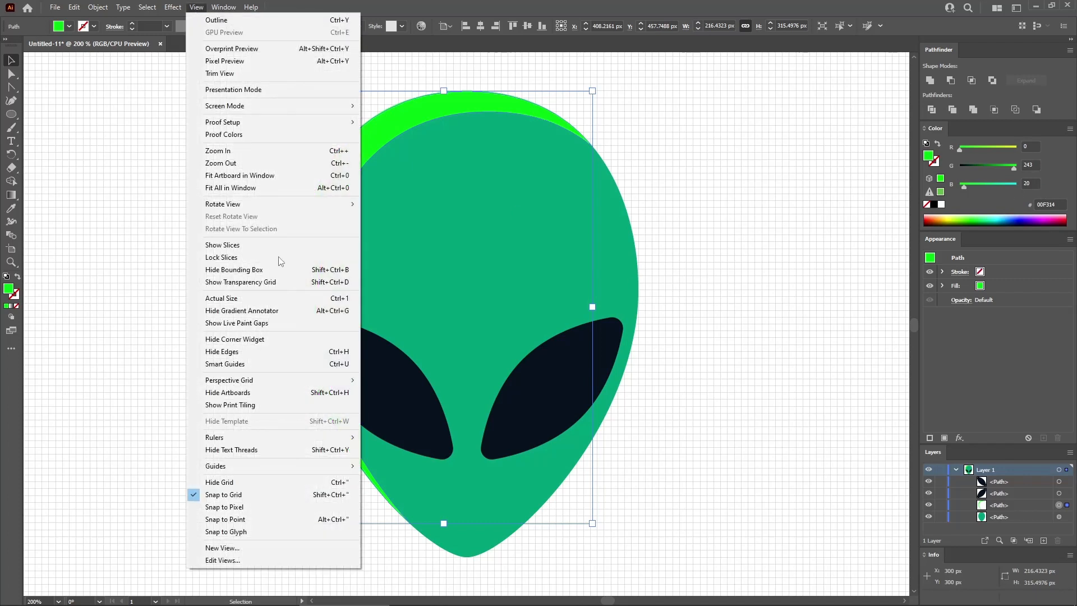
click(258, 493)
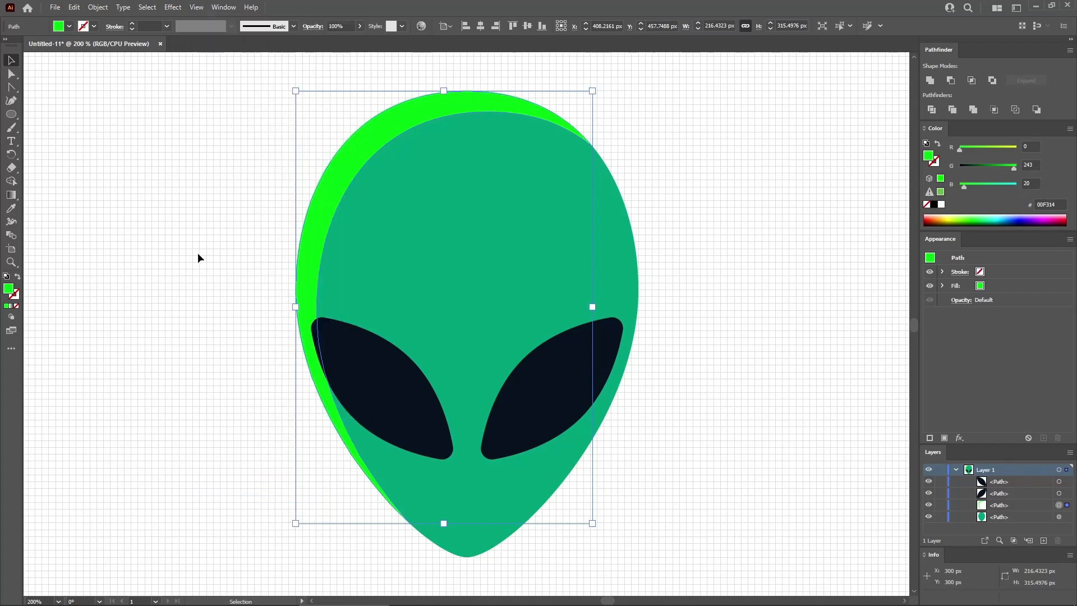
click(73, 7)
mouse_move(145, 362)
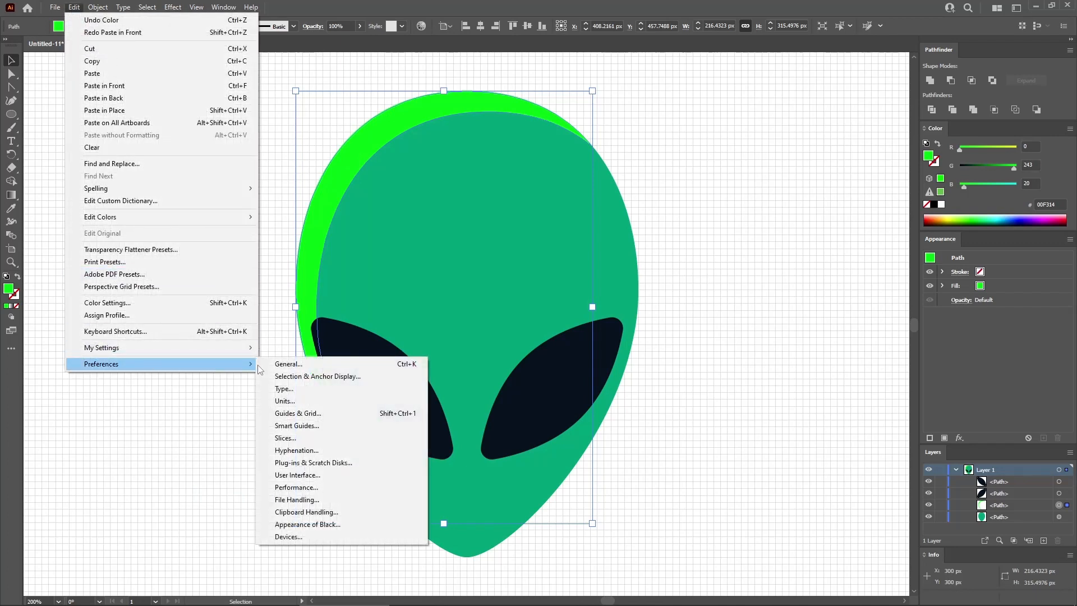
click(294, 367)
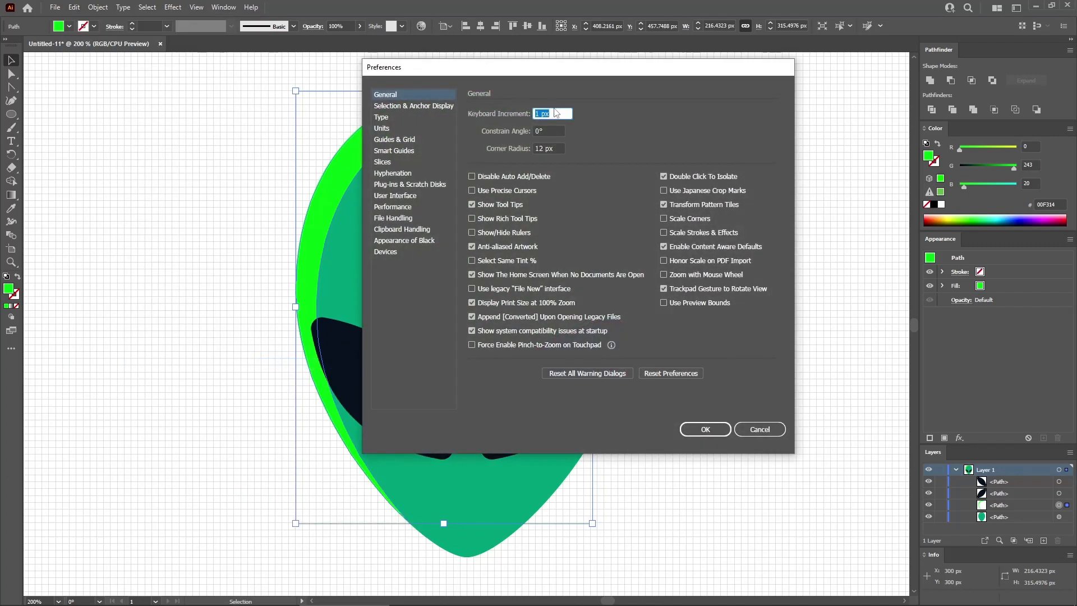
click(559, 112)
triple_click(559, 113)
text(5)
click(705, 429)
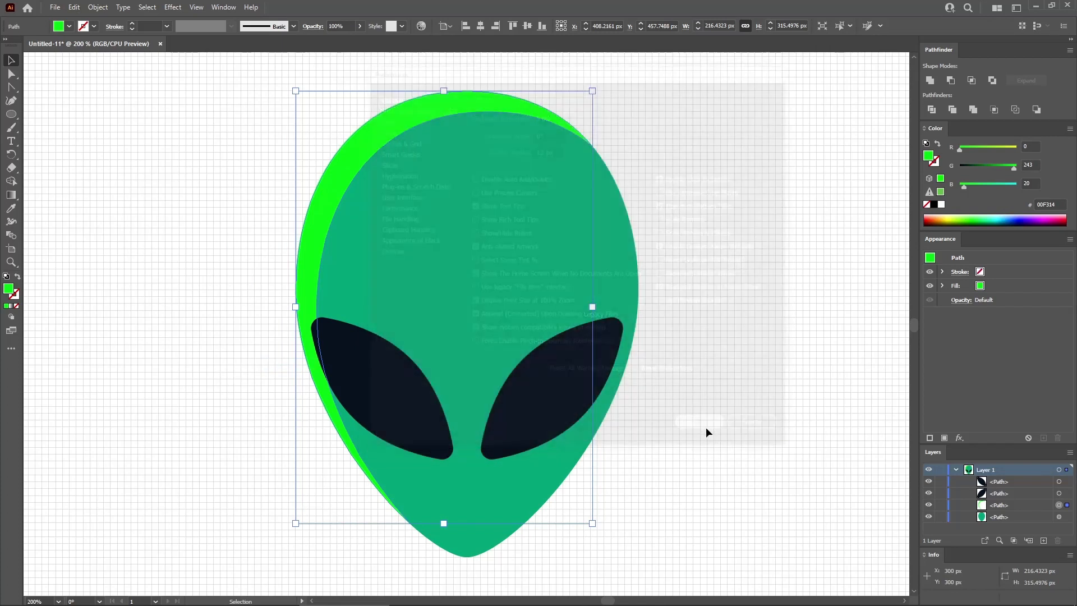
click(725, 426)
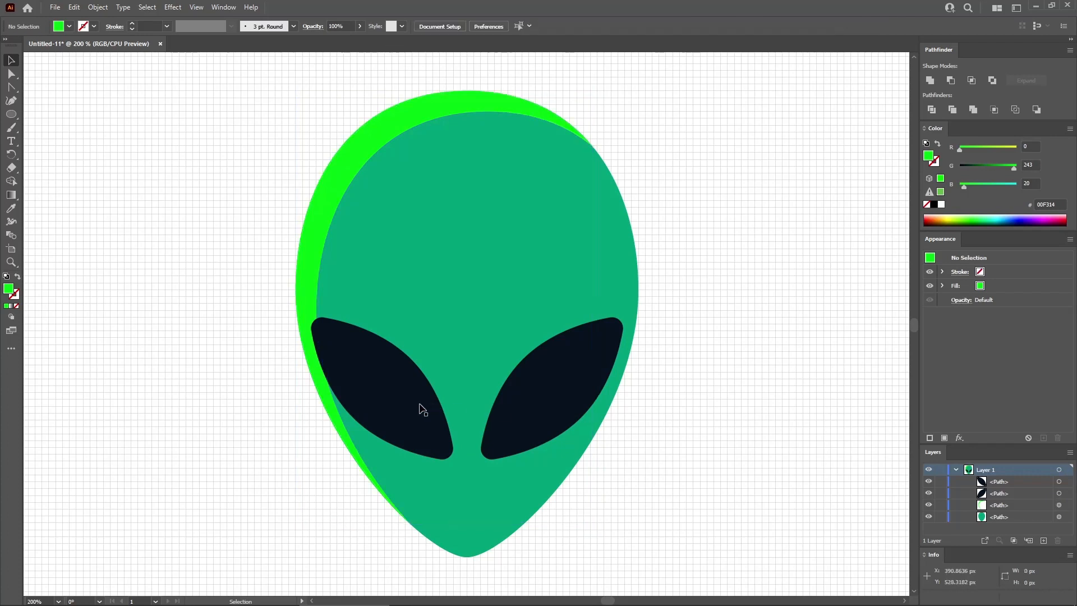
- Copy the left dark eye and paste two duplicates in place, directly in front of the original
click(399, 384)
key(a)
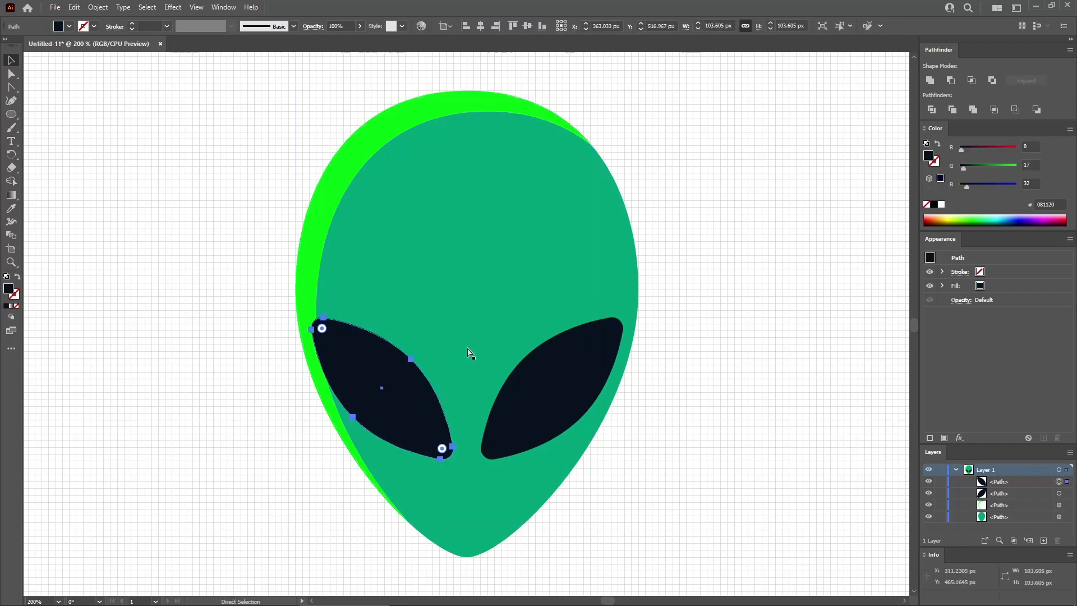
key(ctrl+c)
key(ctrl+f)
key(ctrl+f)
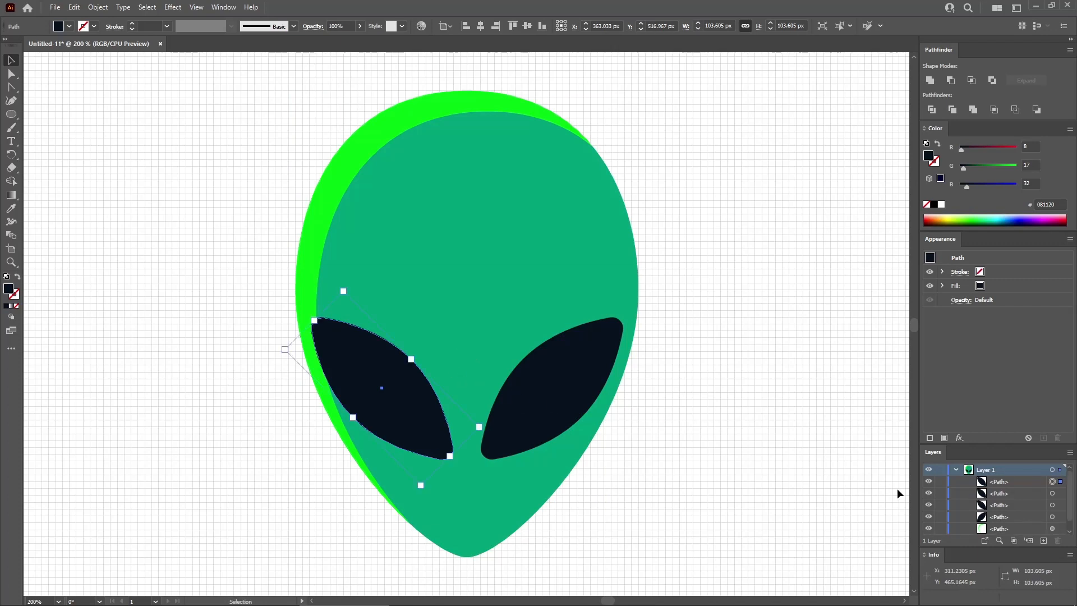
- Move the lower eye duplicate 5 px left and 10 px up, and subtract the front duplicate from it
click(1052, 494)
key(Left)
key(Left)
key(Left)
key(Left)
key(Left)
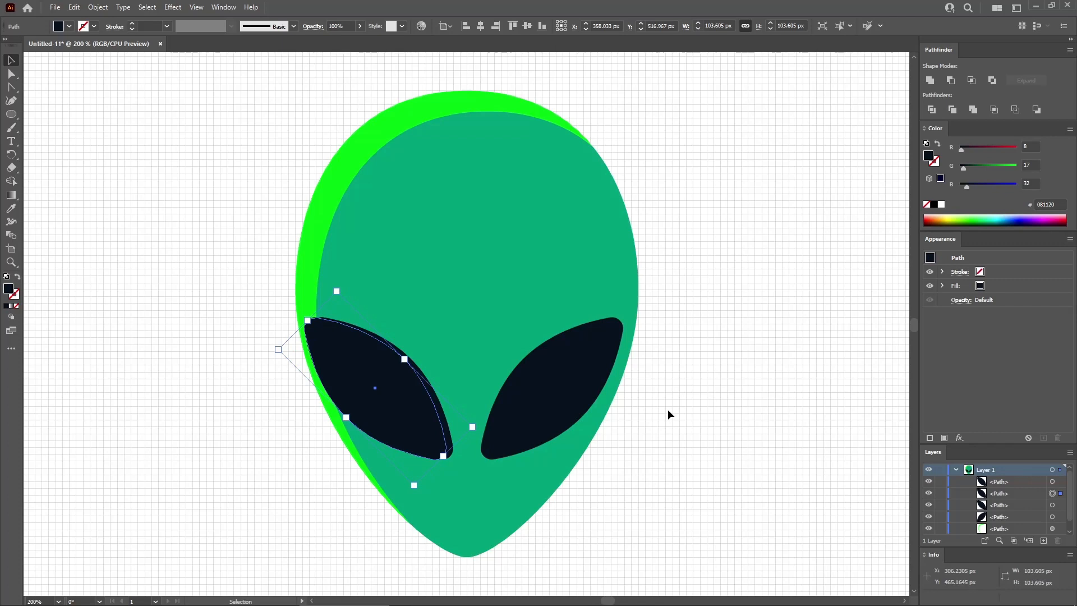
key(Up)
key(Up)
key(Up)
key(Up)
key(Up)
key(Up)
key(Up)
key(Up)
key(Up)
key(Up)
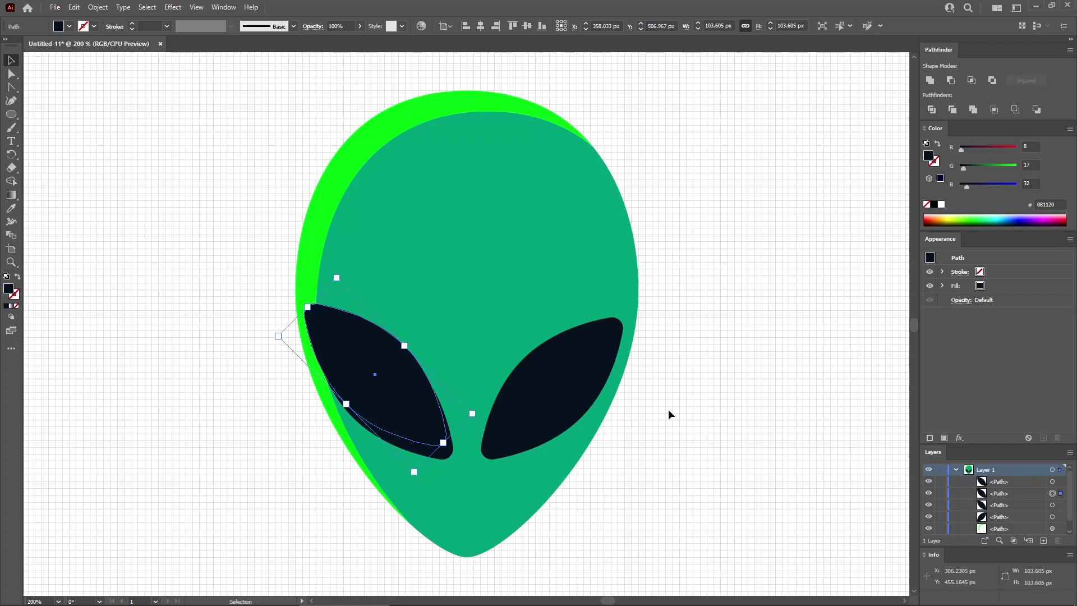
shift+click(445, 452)
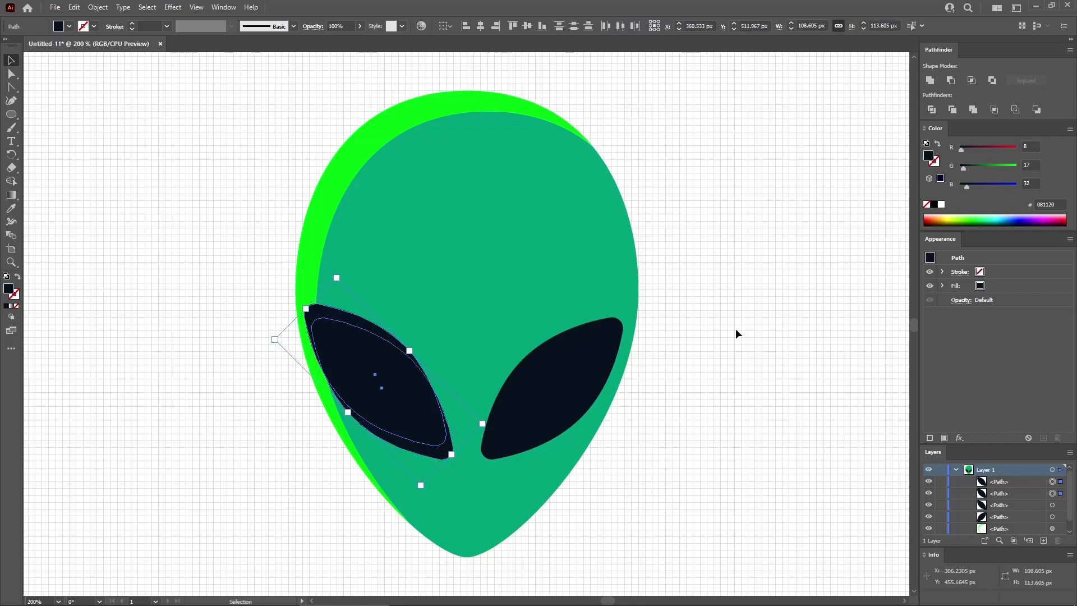
click(950, 80)
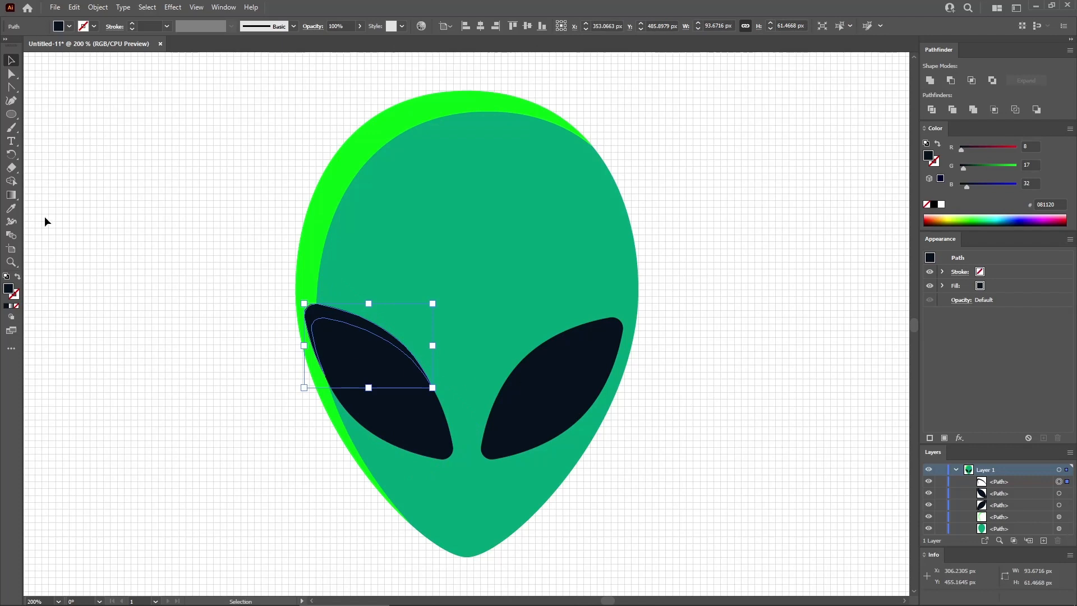
- Sample the head highlight's bright green onto the sliver above the left eye and unite it with the highlight
click(11, 208)
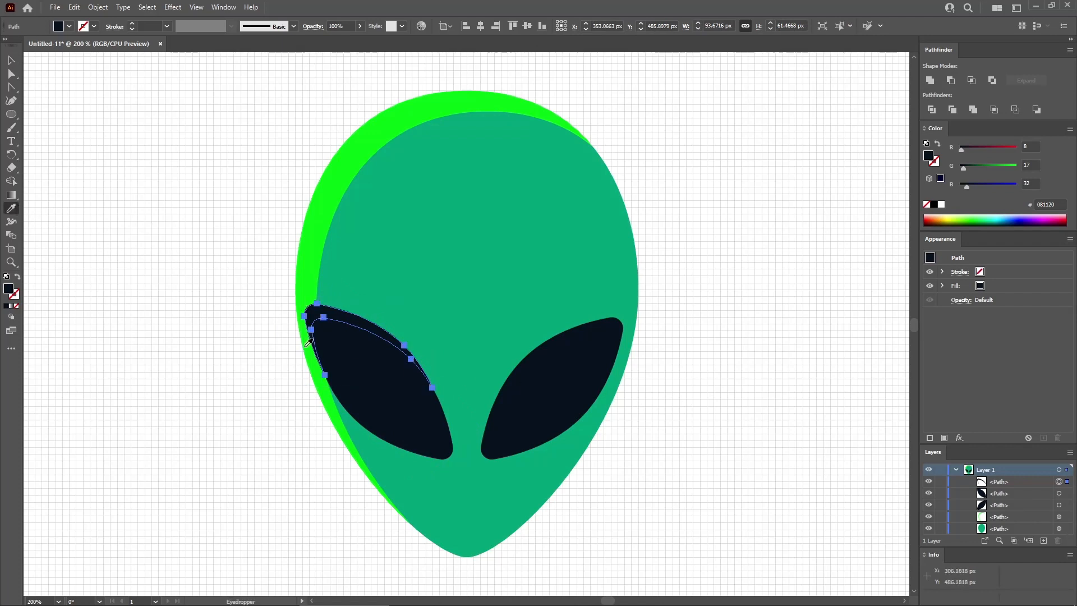
click(306, 289)
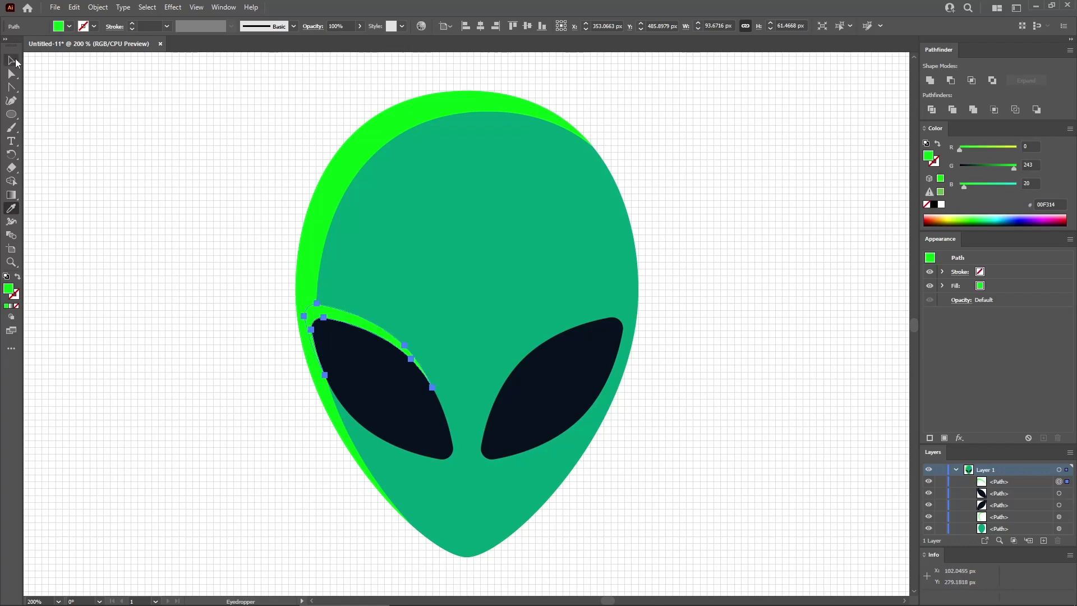
click(15, 58)
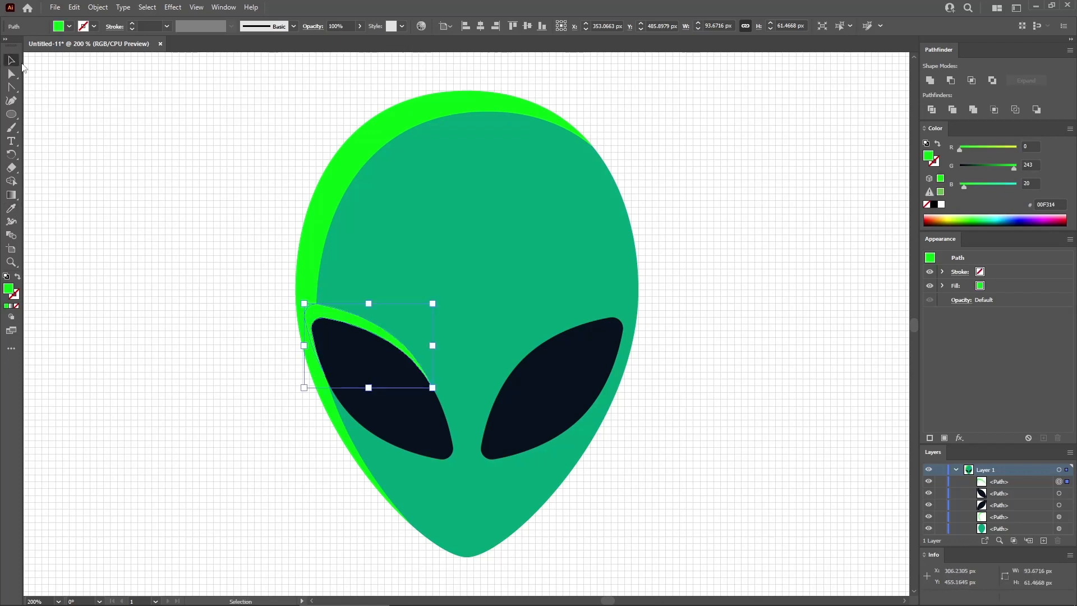
shift+click(314, 255)
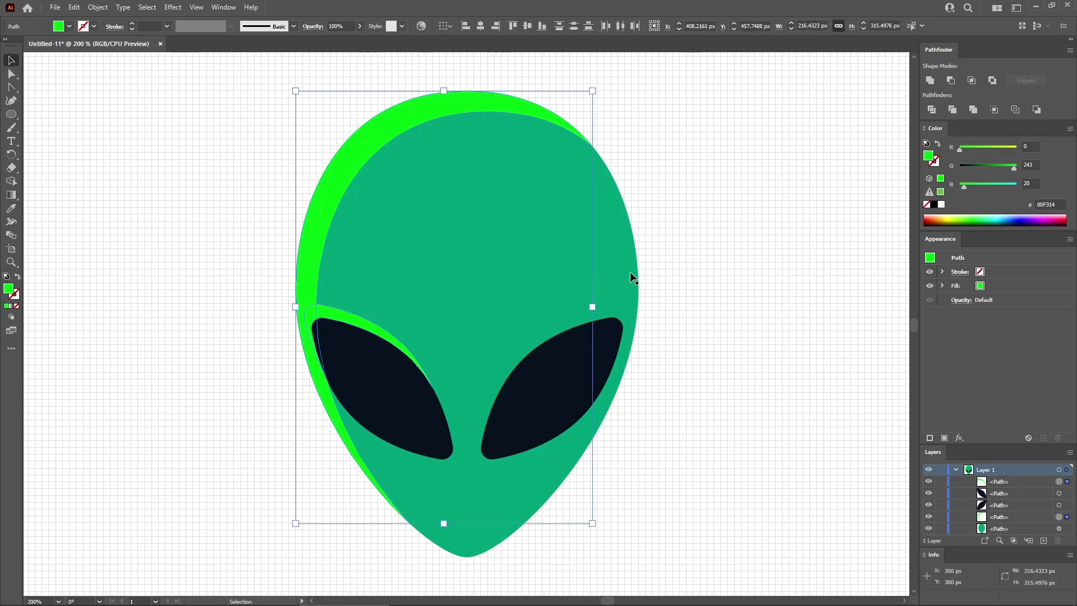
click(930, 81)
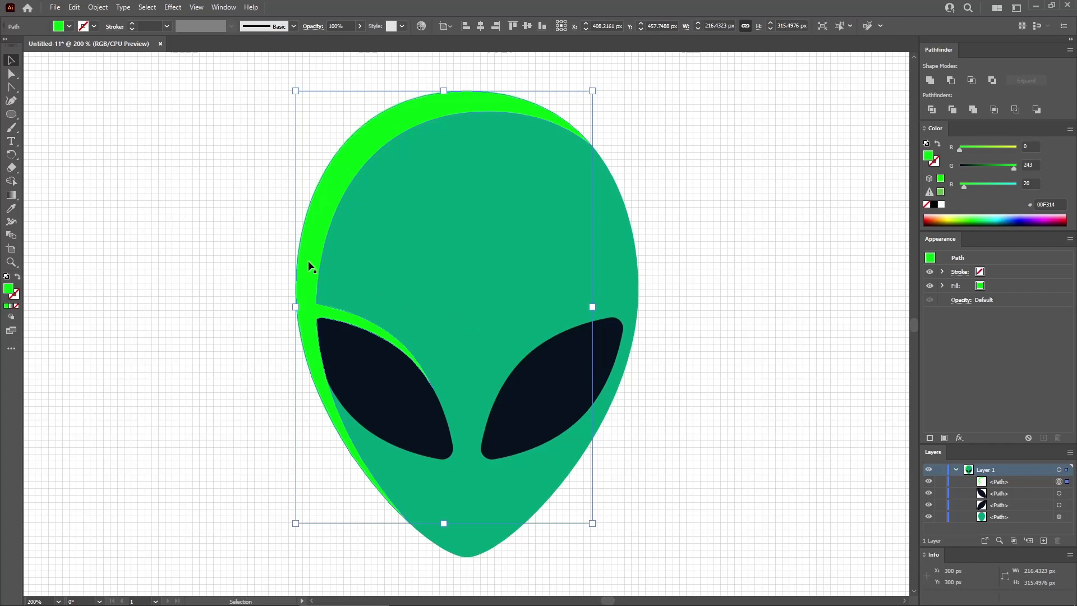
- Remove the extra anchor point beside the highlight's inner corner above the left eye
click(11, 73)
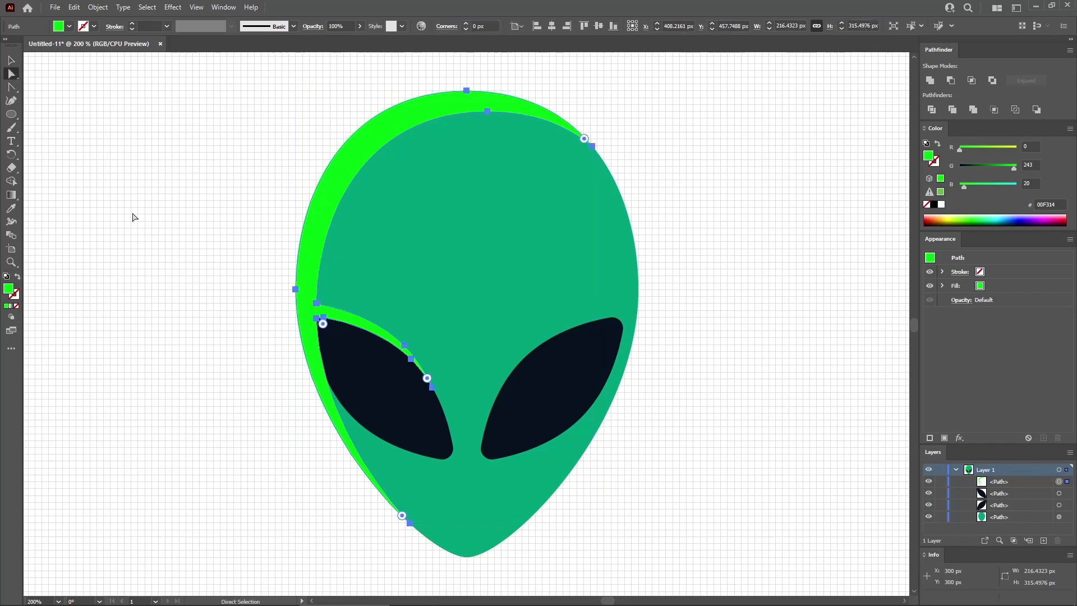
click(316, 304)
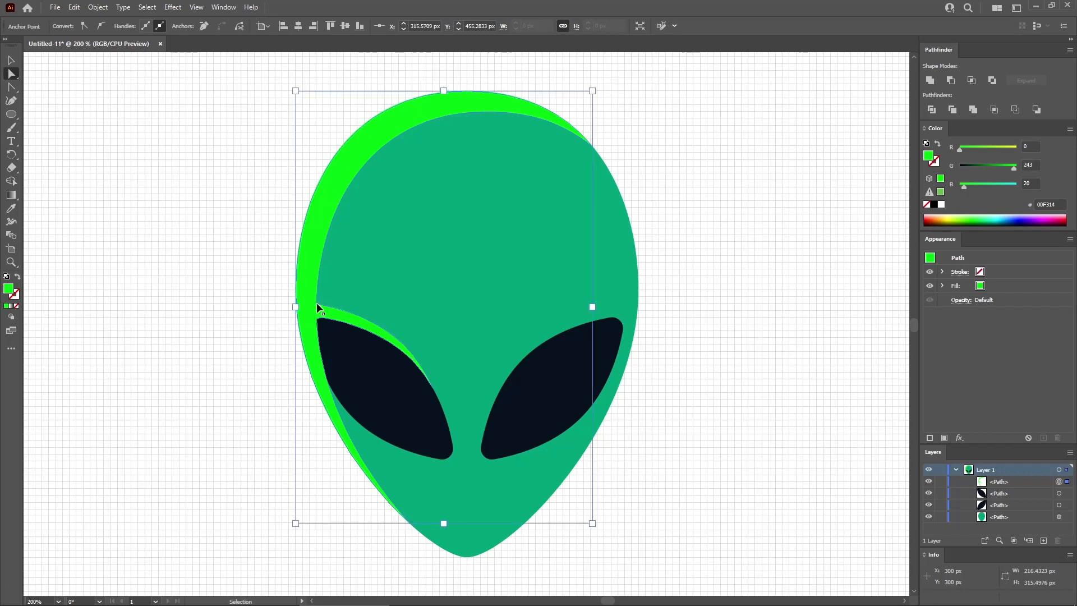
key(ctrl+equal)
key(ctrl+equal)
key(ctrl+equal)
key(ctrl+equal)
key(ctrl+equal)
key(ctrl+equal)
key(ctrl+equal)
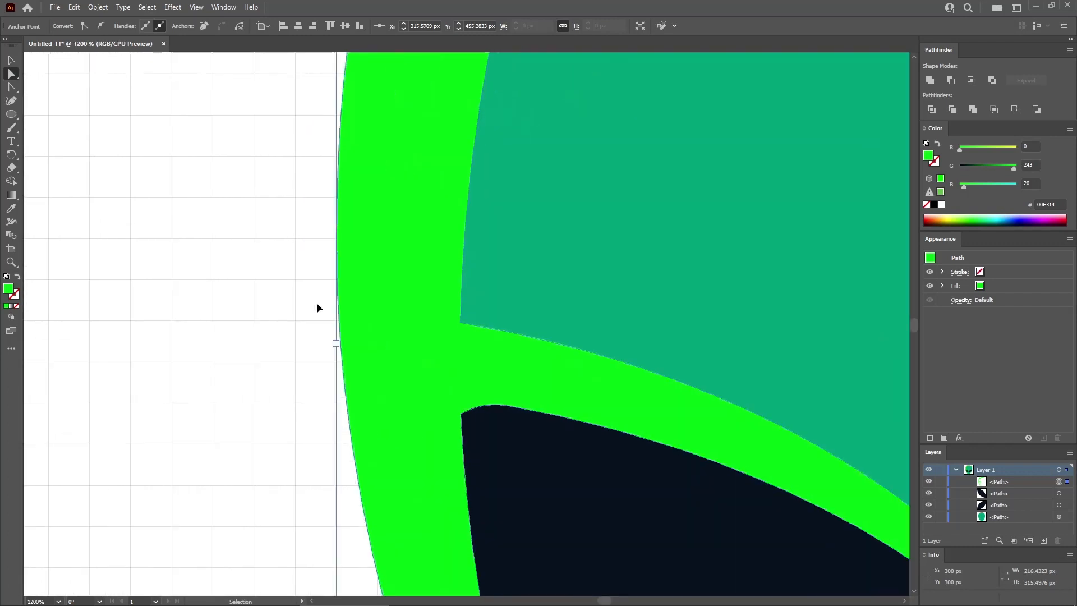
click(322, 306)
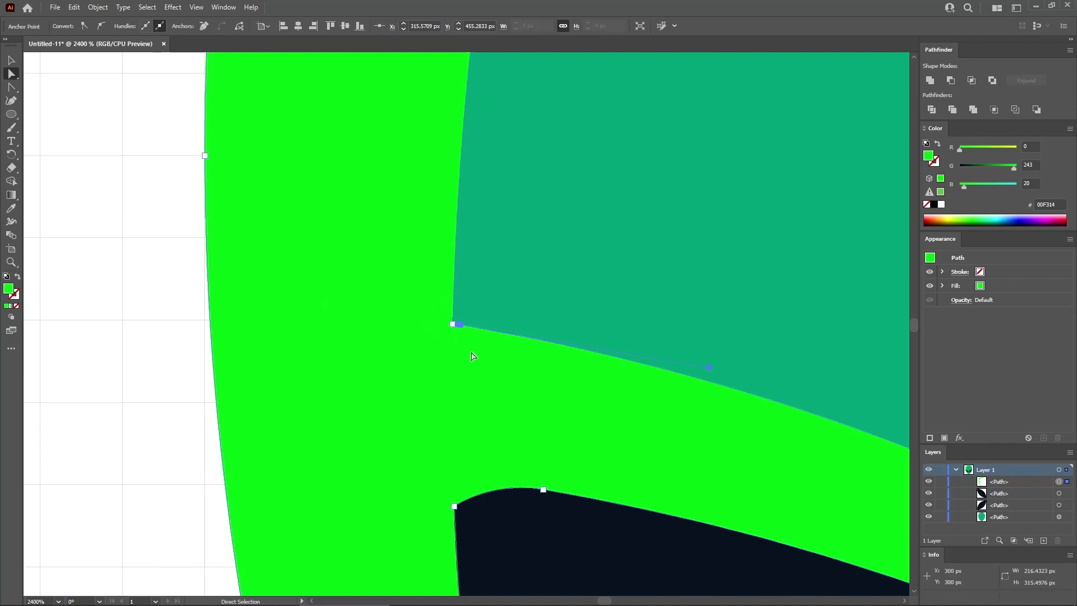
click(453, 324)
click(461, 325)
click(204, 27)
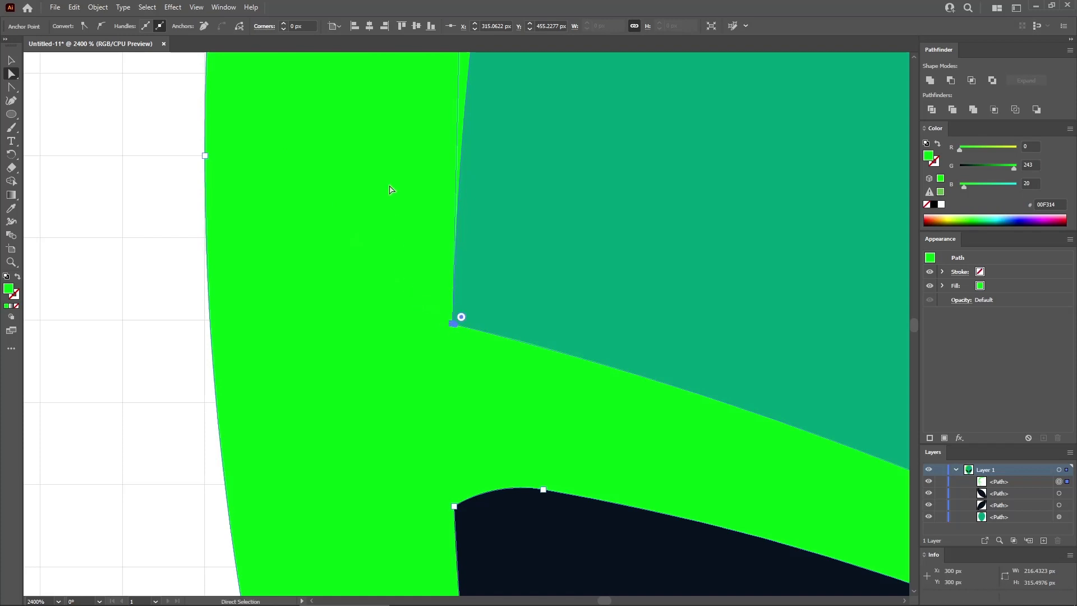
- Round the highlight's inner corner above the left eye with a 20 px radius
click(293, 27)
key(Return)
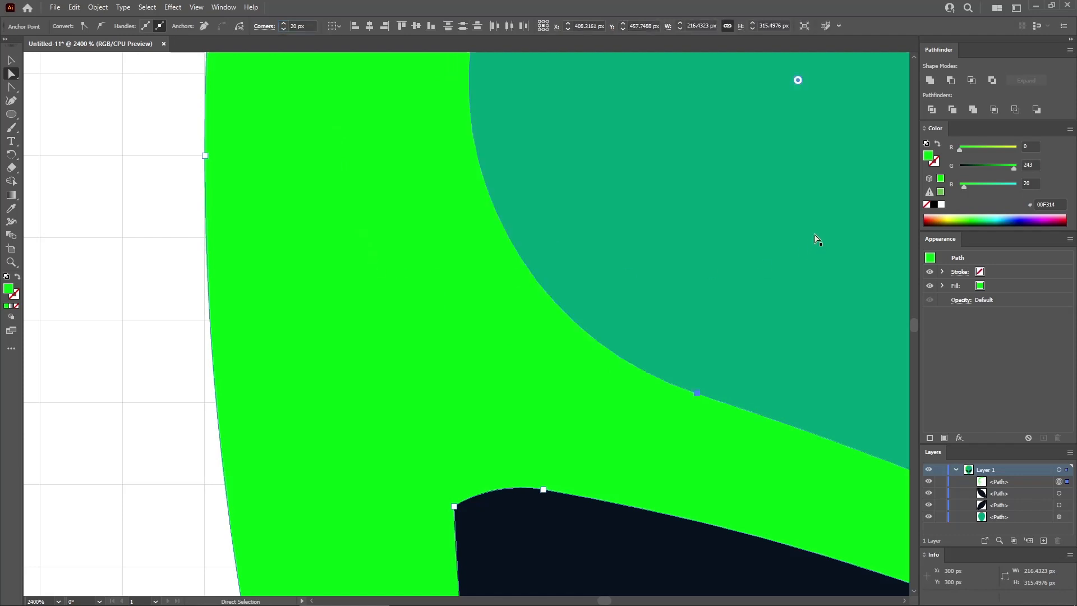
click(809, 199)
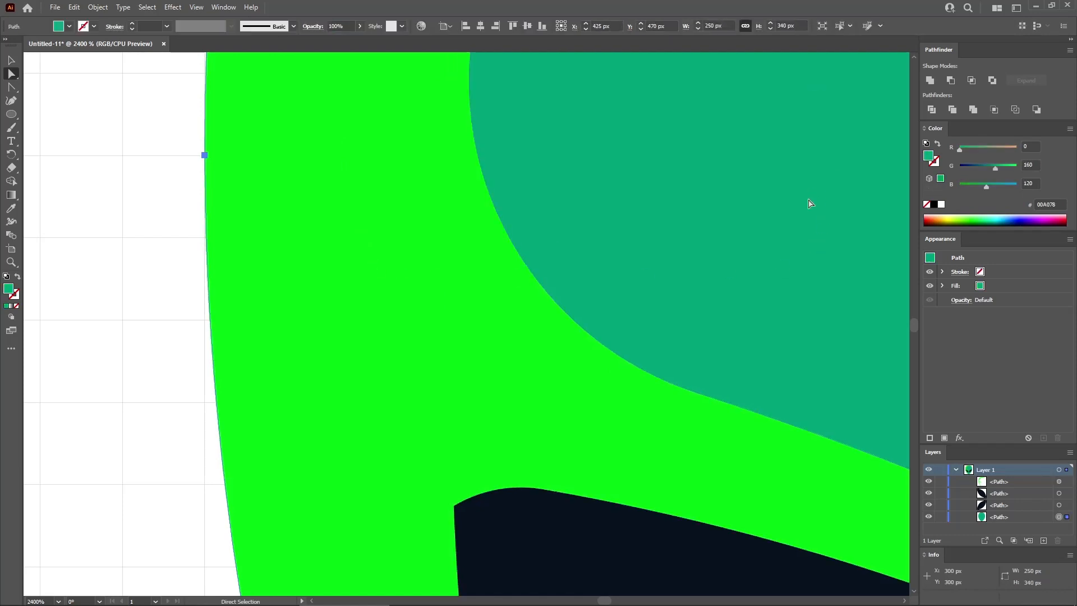
key(ctrl)
key(ctrl+minus)
key(ctrl+minus)
key(ctrl+minus)
key(ctrl+minus)
key(ctrl+minus)
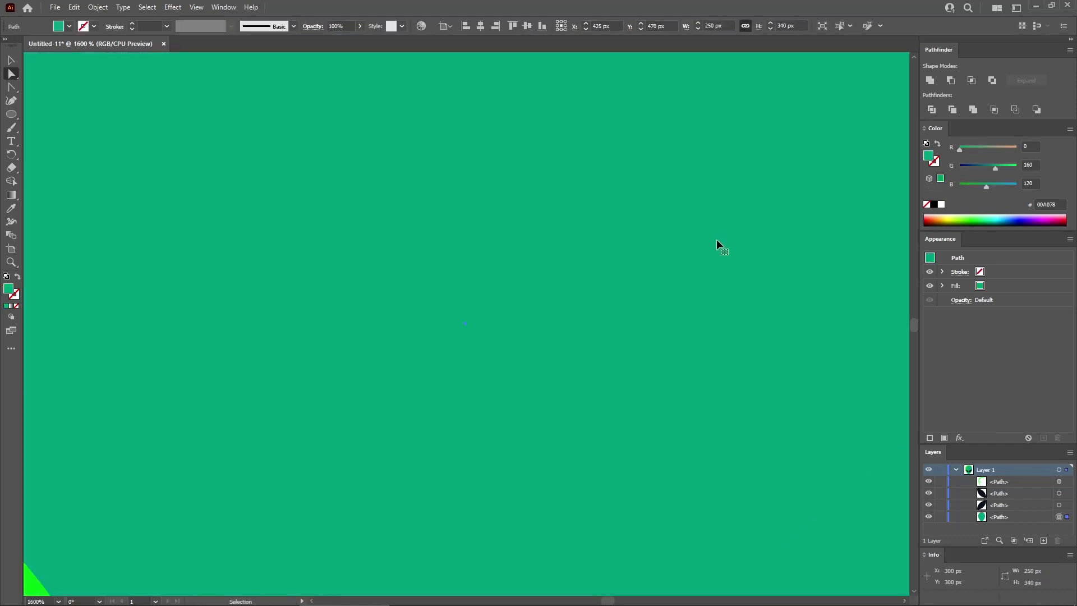
key(ctrl+minus)
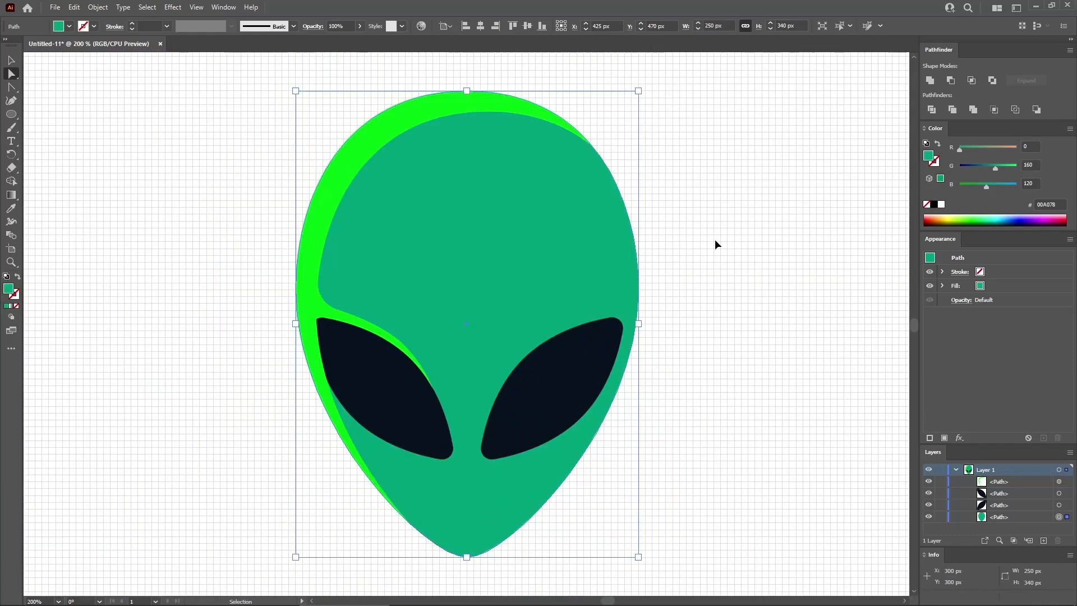
- Duplicate the united bright green highlight in place, directly in front of the original
click(310, 295)
key(ctrl)
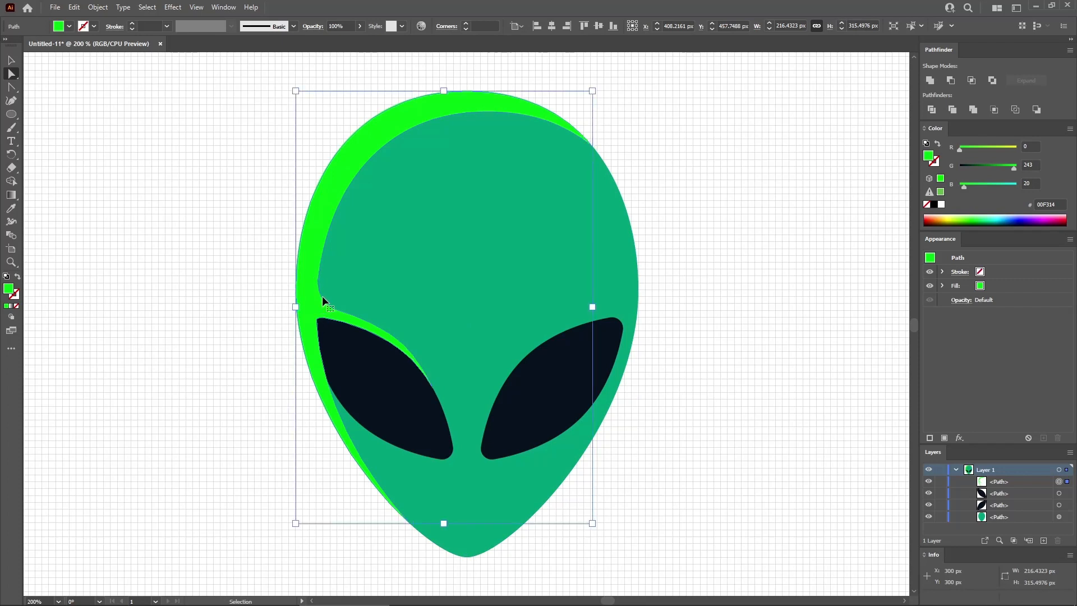
key(ctrl+c)
key(ctrl+f)
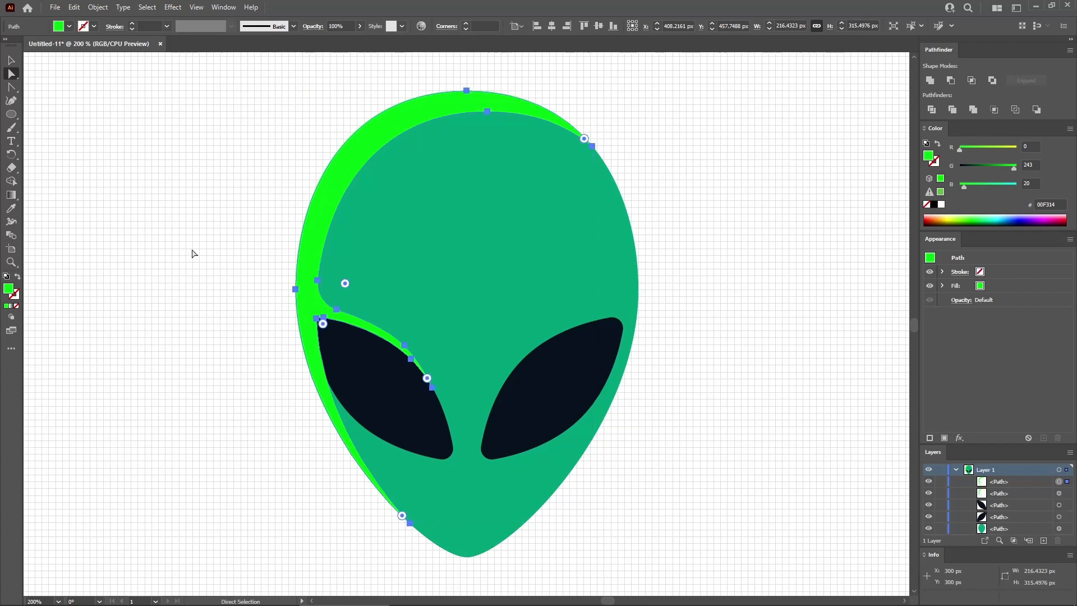
- Mirror the bright green highlight copy horizontally and, with Snap to Grid turned on, align it to the head's right edge
drag(14, 156, 45, 168)
drag(510, 227, 365, 228)
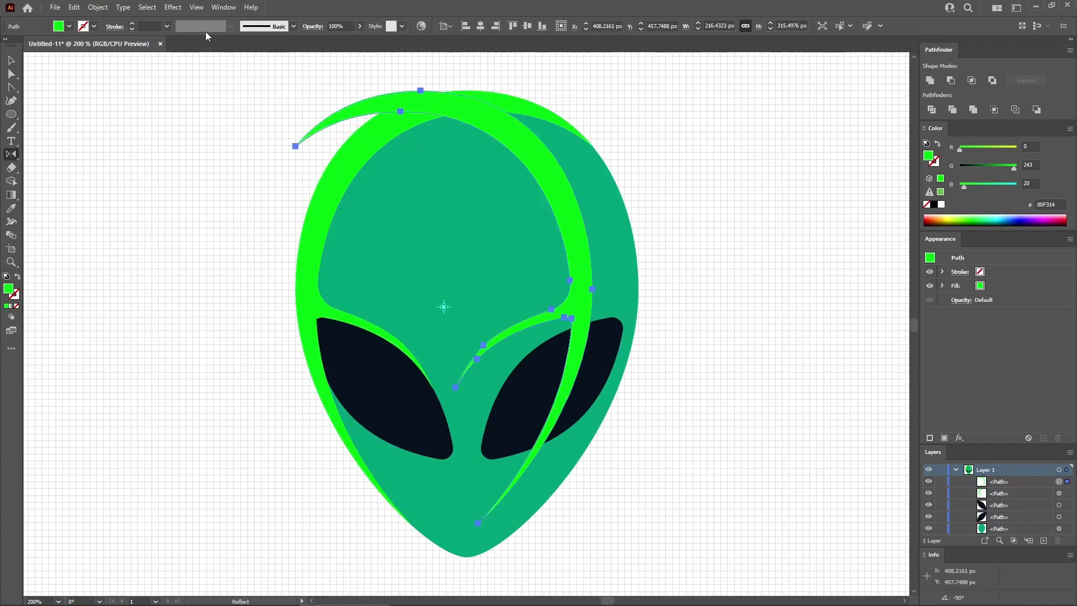
click(196, 8)
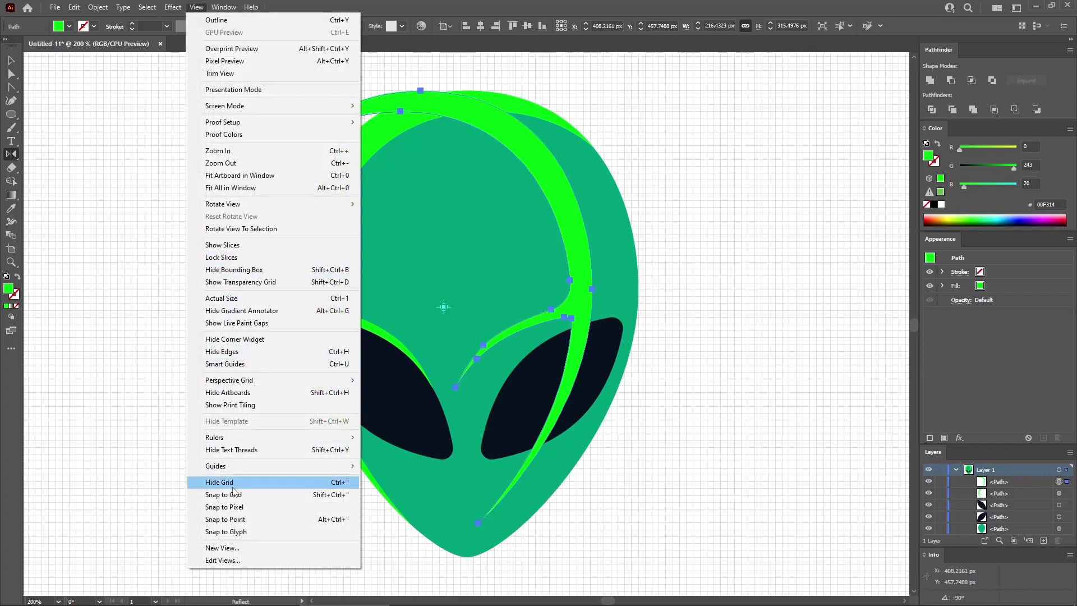
click(230, 494)
click(11, 60)
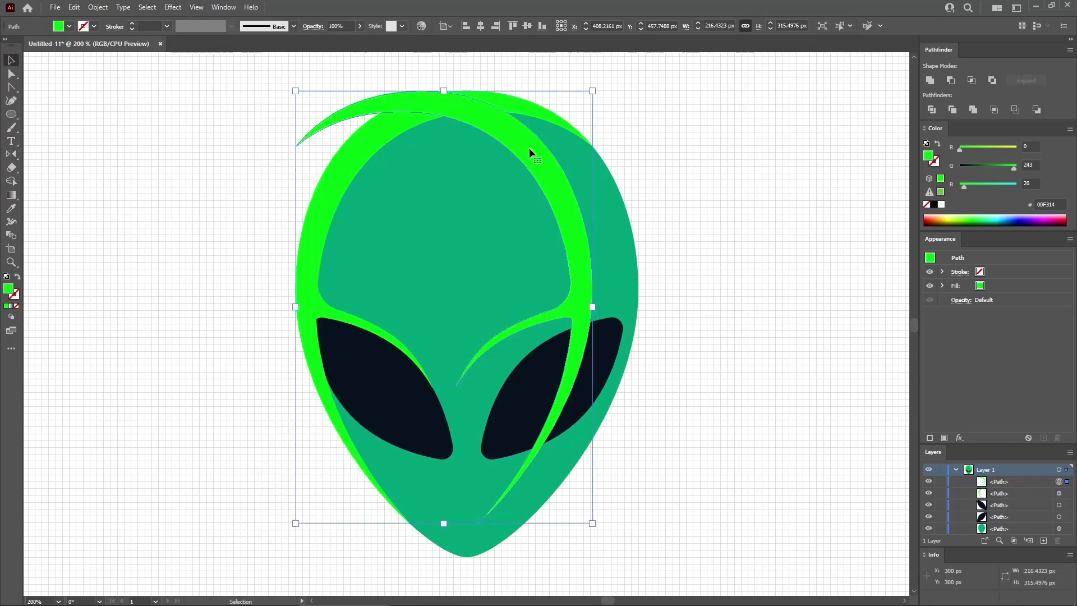
drag(529, 147, 574, 149)
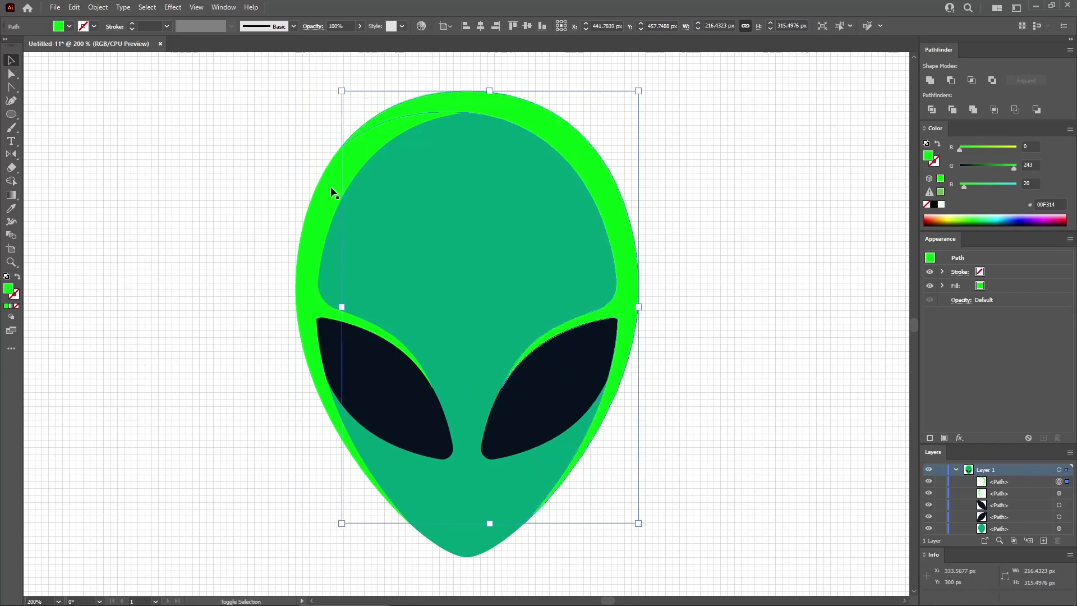
- Unite the original and mirrored bright green highlights into one shape
shift+click(329, 208)
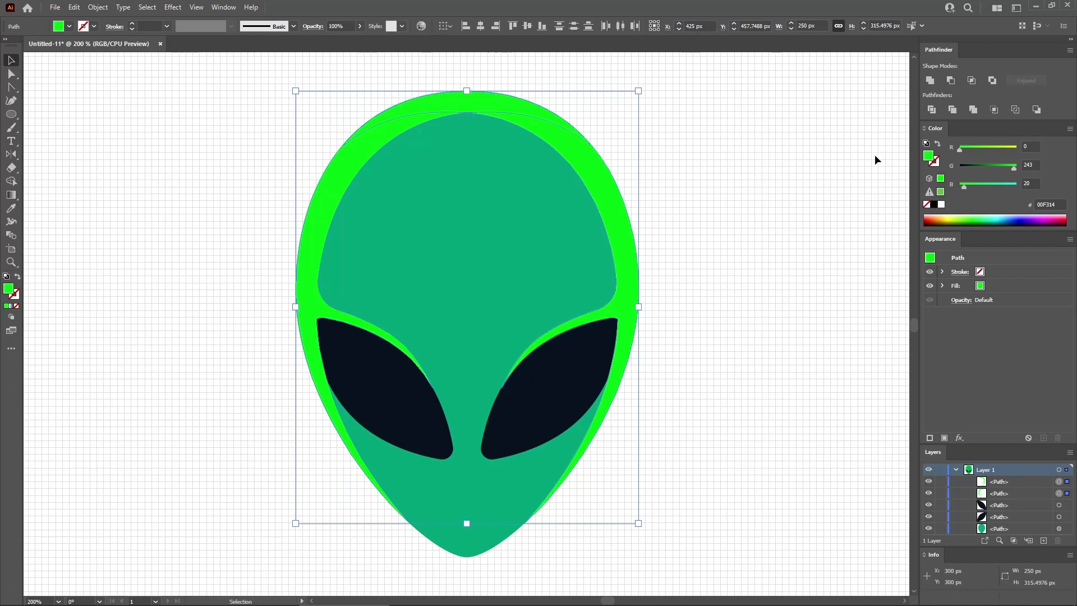
click(929, 80)
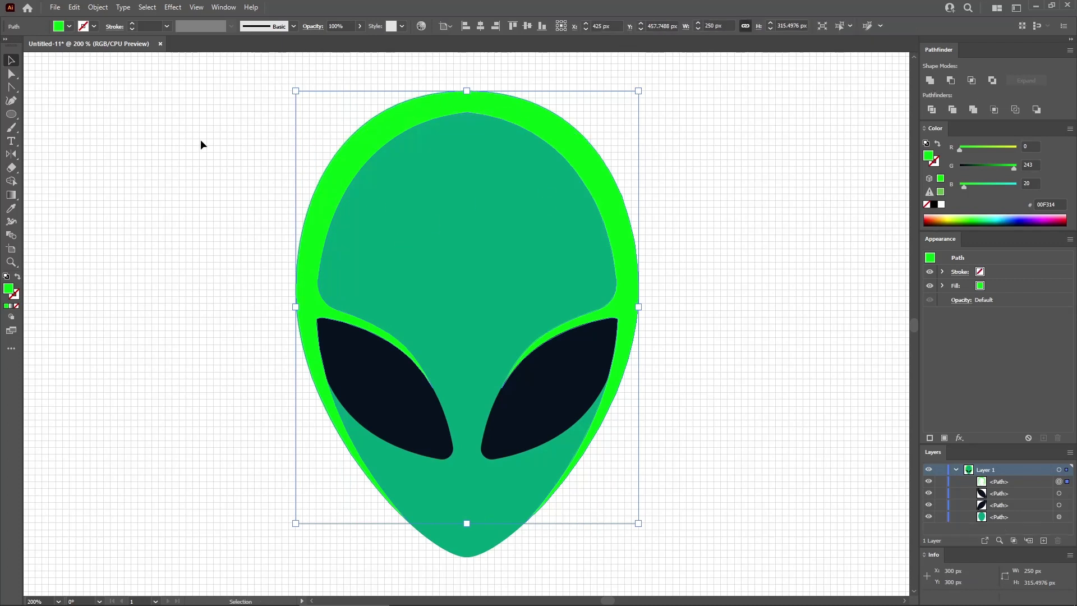
- Round the highlight's inner corner at the top centre with a 10 px radius and place the highlight behind both eyes
click(12, 74)
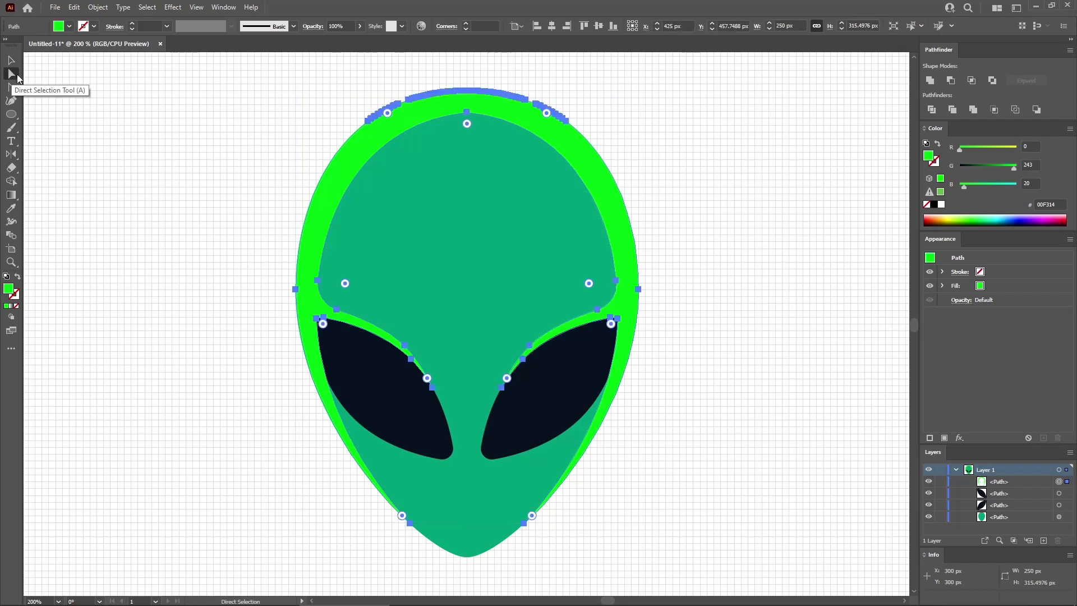
click(468, 115)
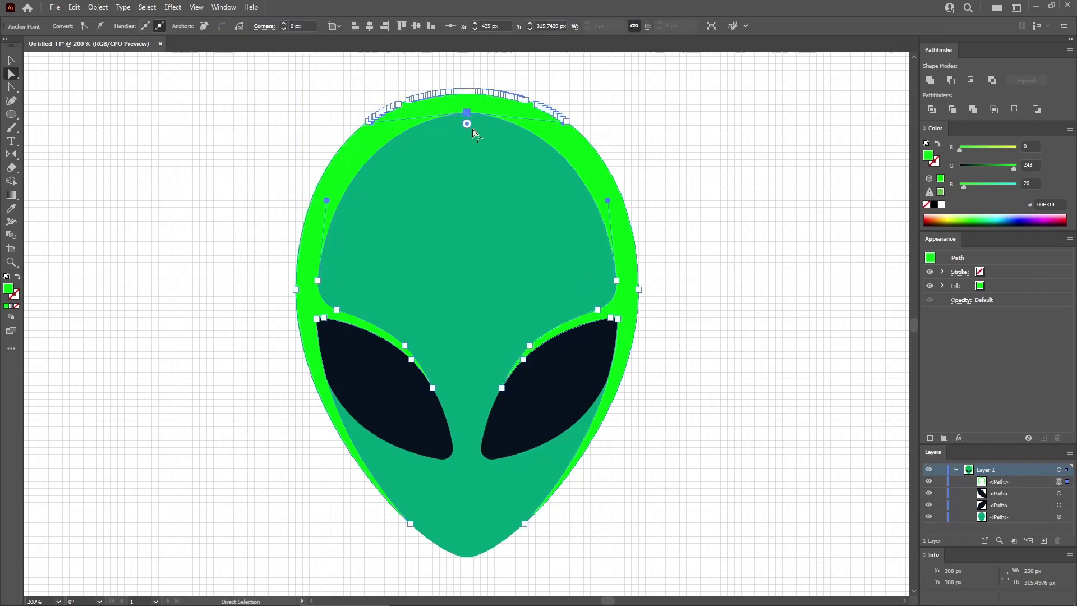
click(292, 26)
text(10)
key(Return)
click(771, 372)
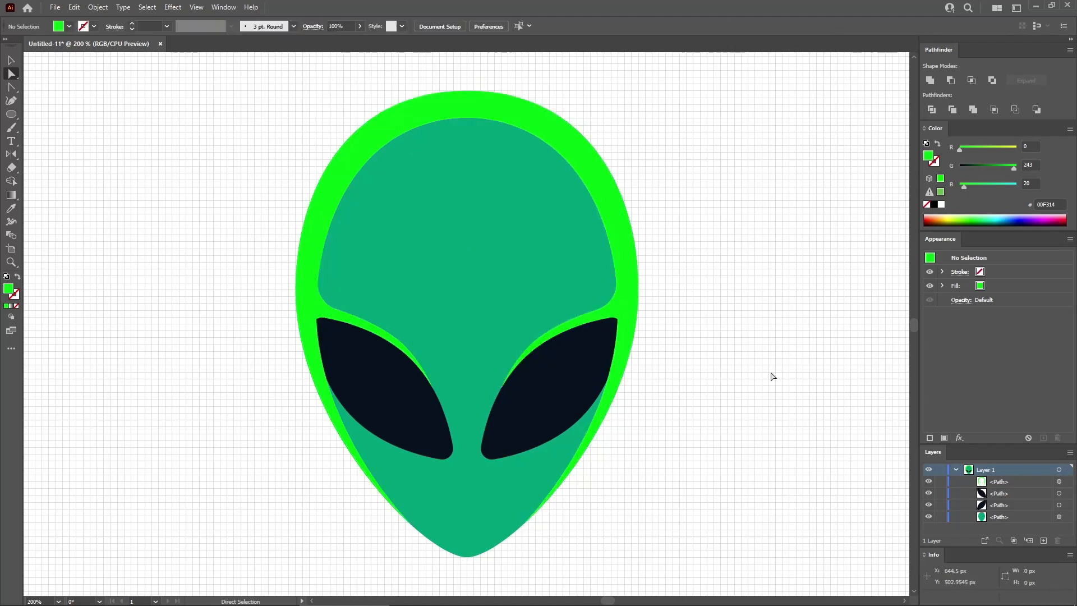
drag(1011, 482, 1007, 508)
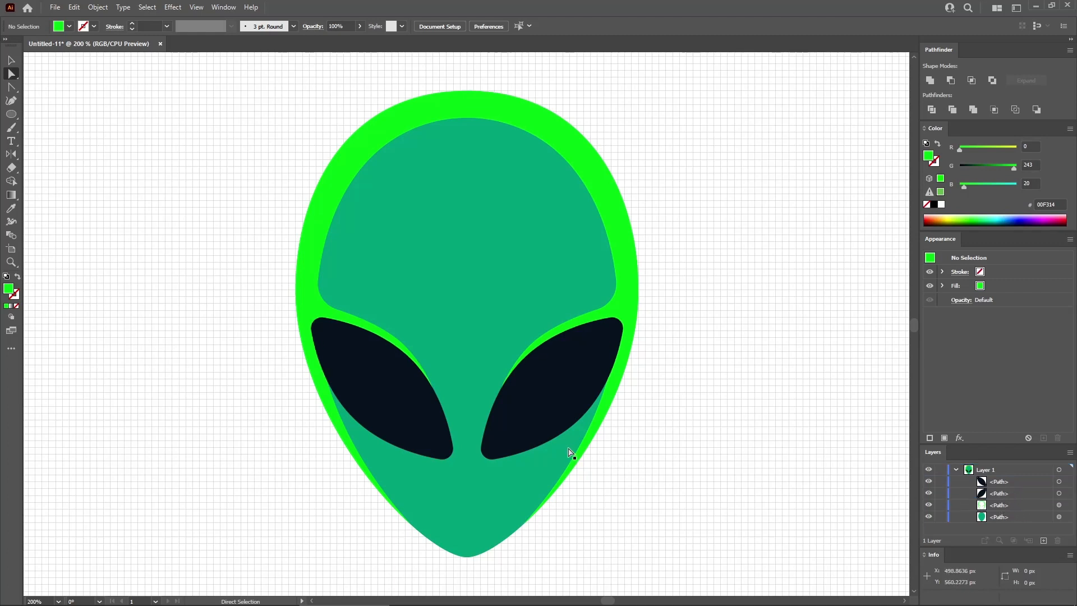
- Create a 5 px wide, 15 px high ellipse on the face between the eyes
click(10, 115)
click(453, 350)
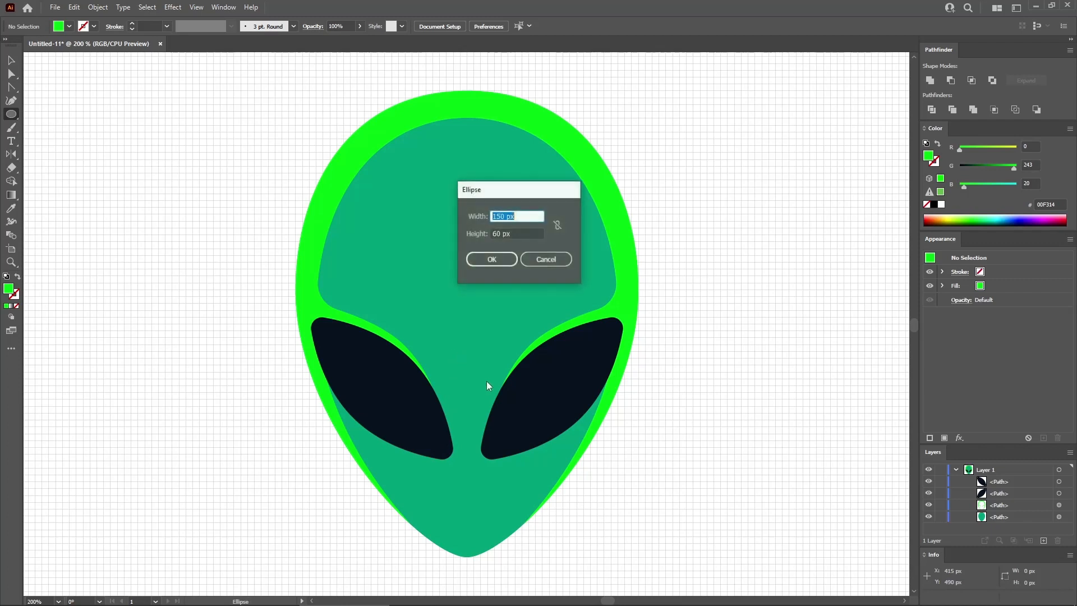
text(5)
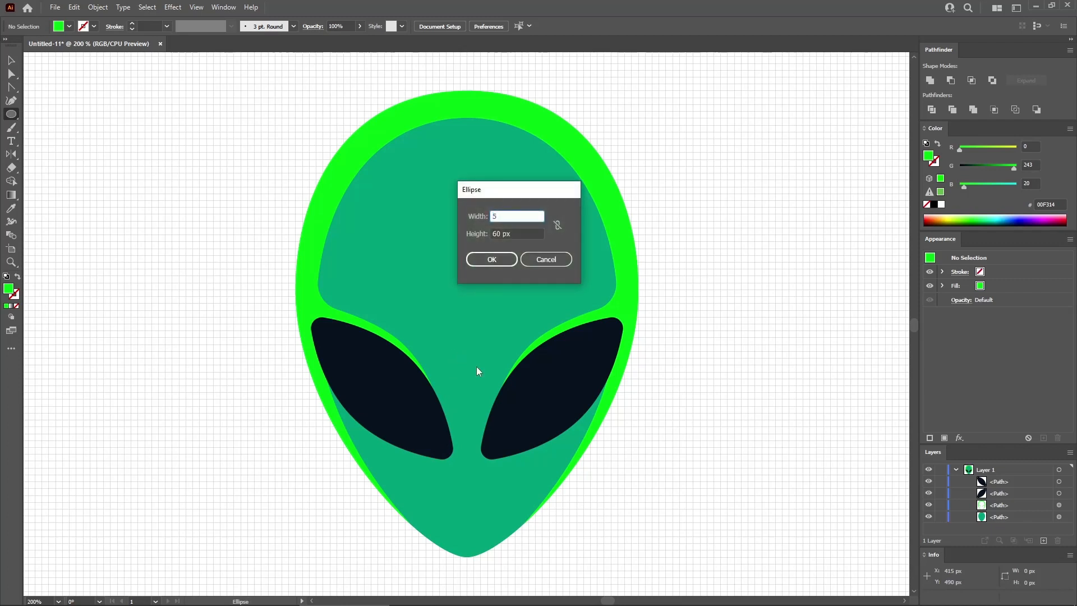
key(Tab)
text(15)
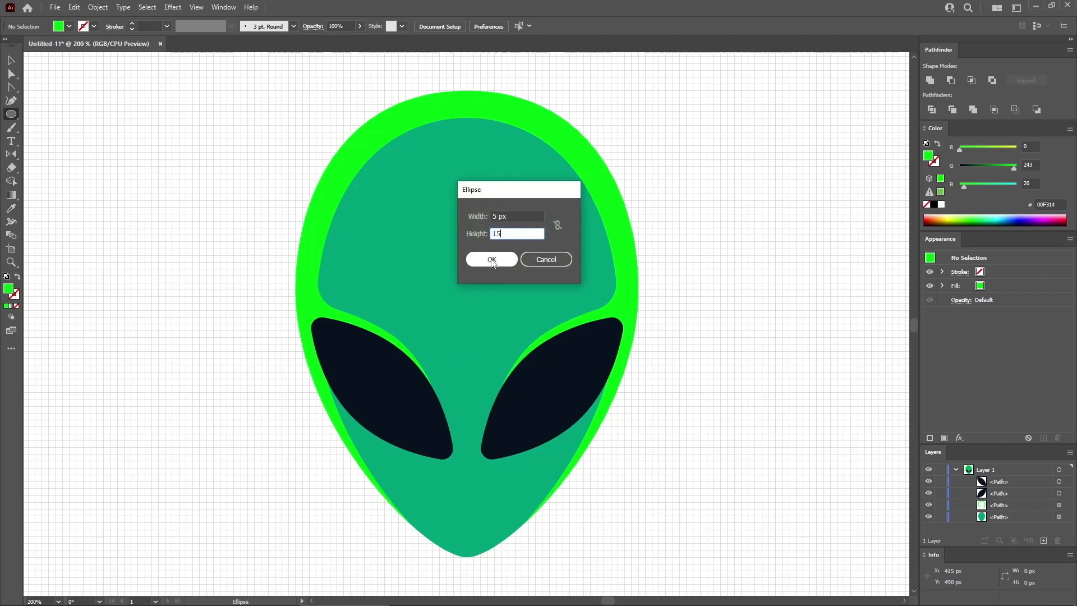
click(492, 260)
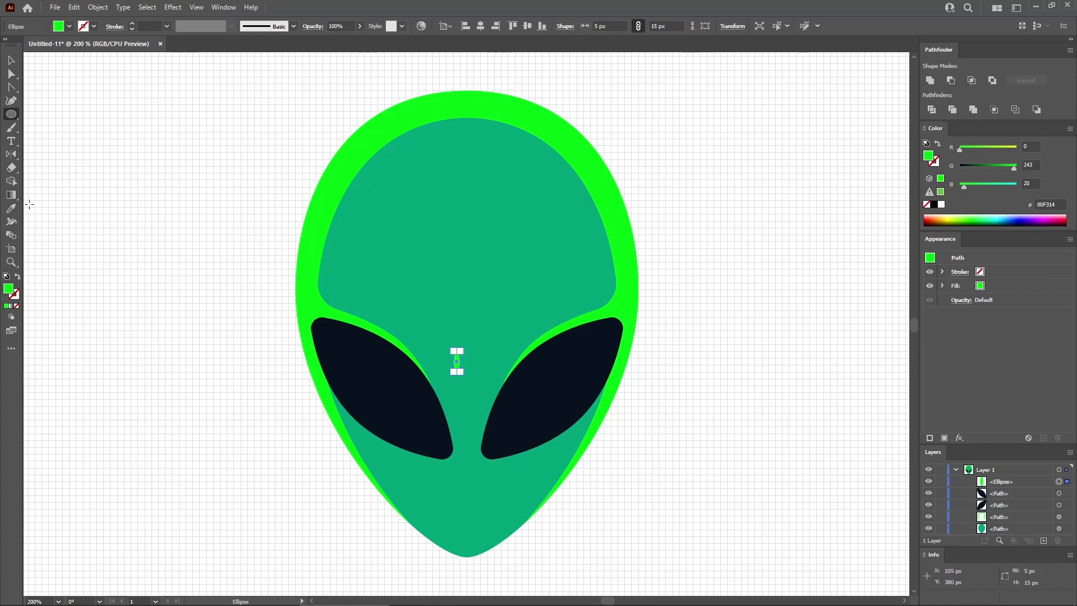
- Sample the dark eye colour onto the small ellipse and move it straight down, just below the eyes
click(12, 208)
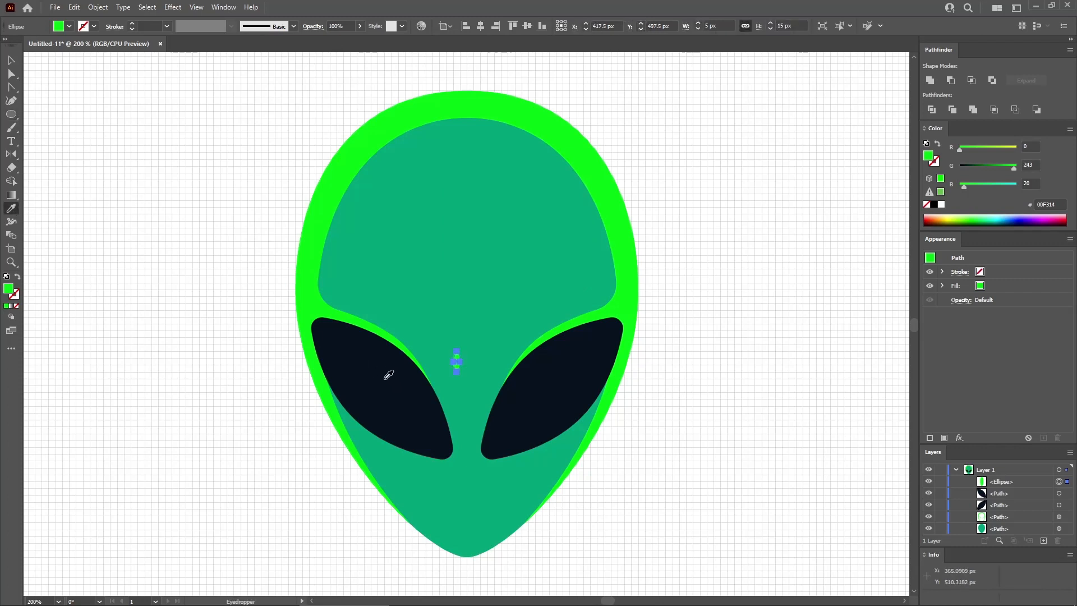
click(377, 374)
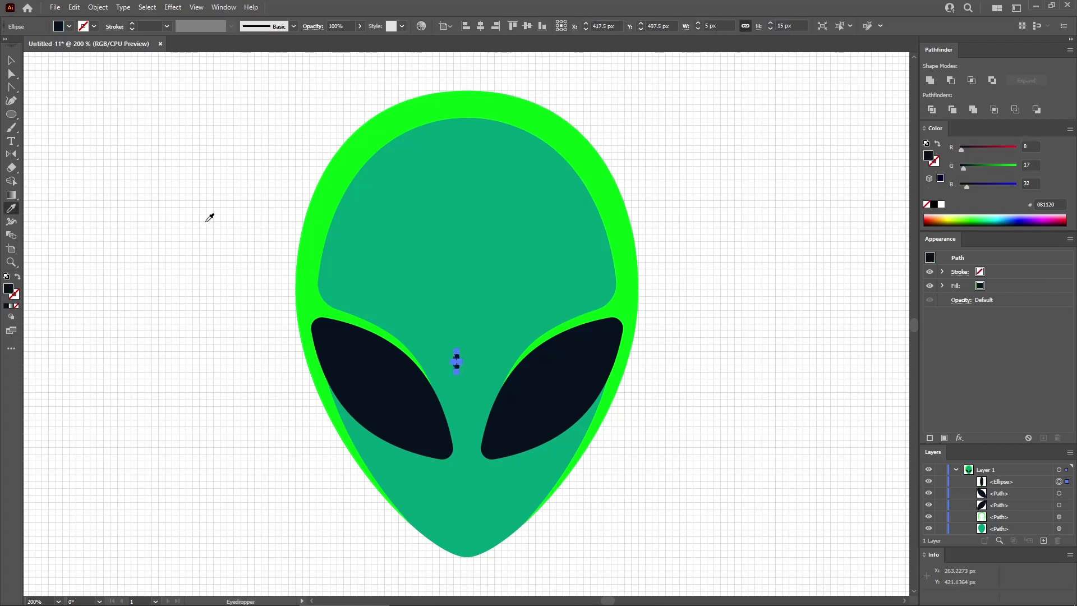
click(11, 60)
click(152, 151)
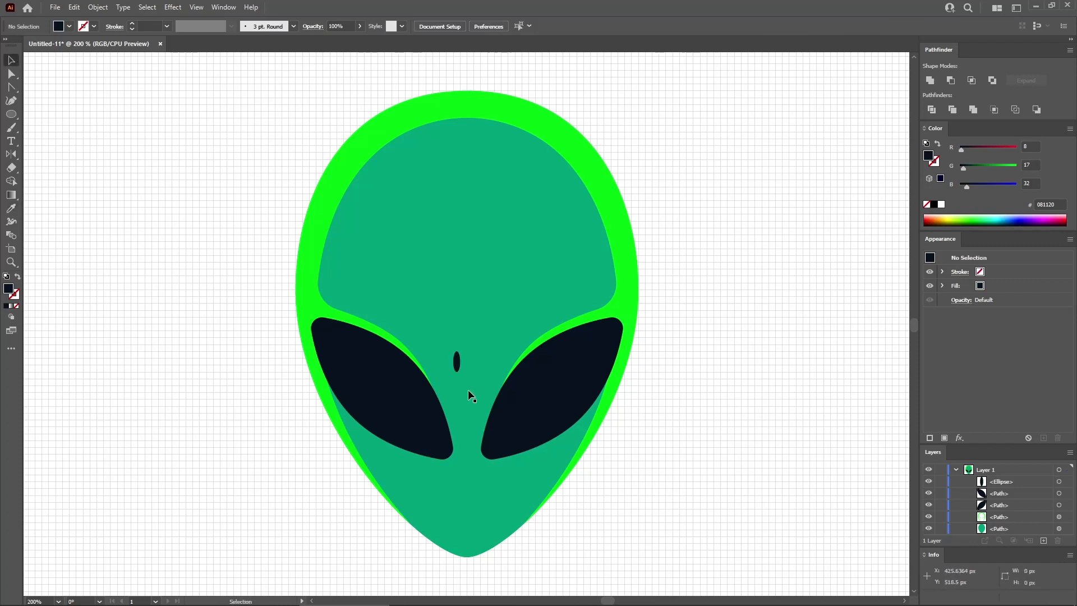
drag(457, 361, 457, 483)
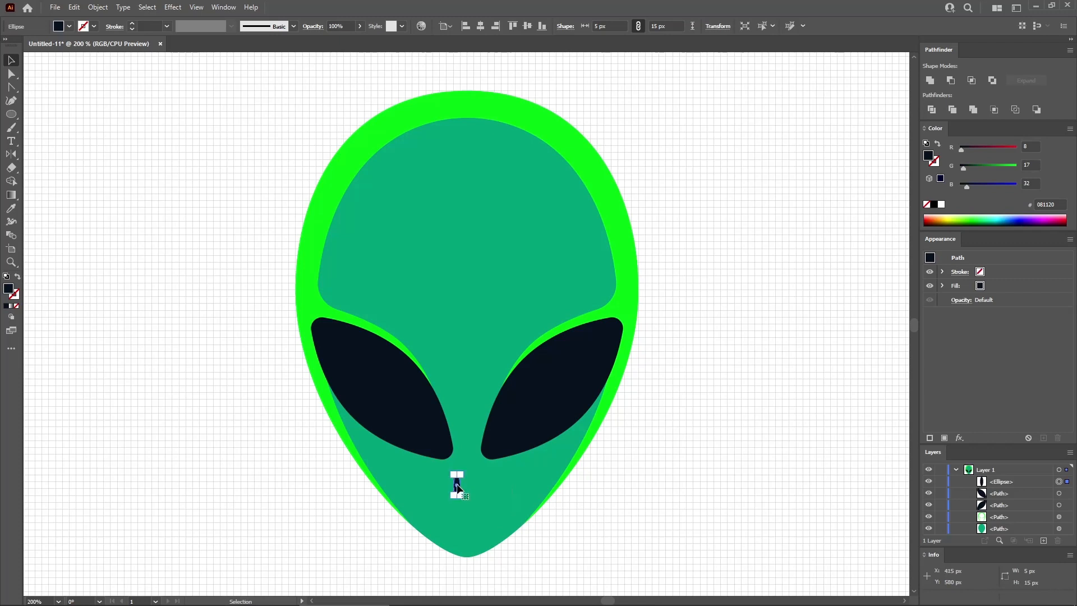
- Blunt the top of the small ellipse by pulling horizontal handles about 2.5 px long from its top anchor point
key(ctrl+equal)
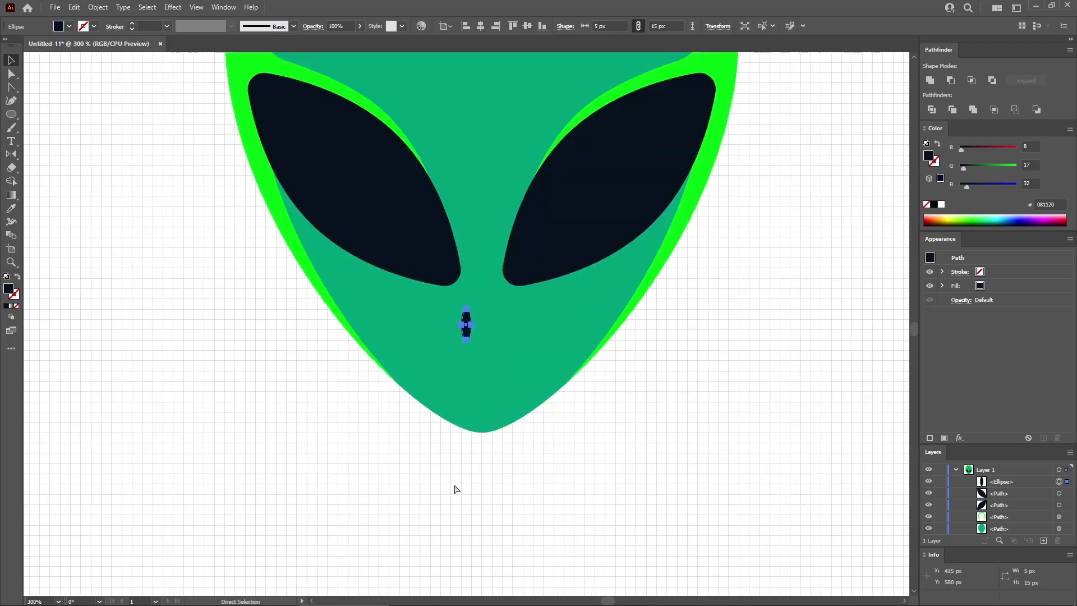
key(ctrl+equal)
key(ctrl+equal)
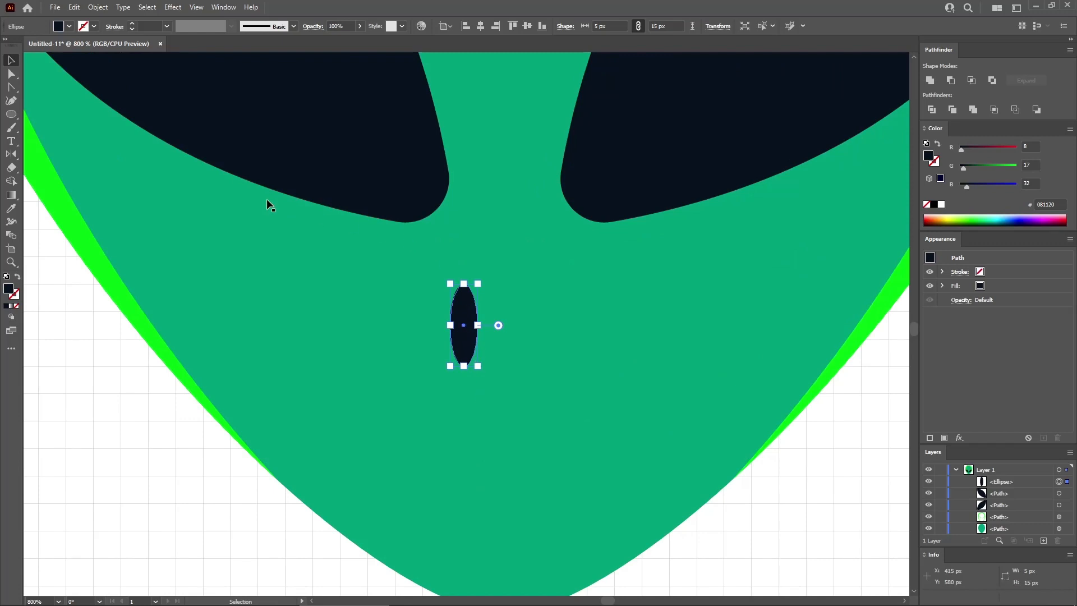
click(13, 87)
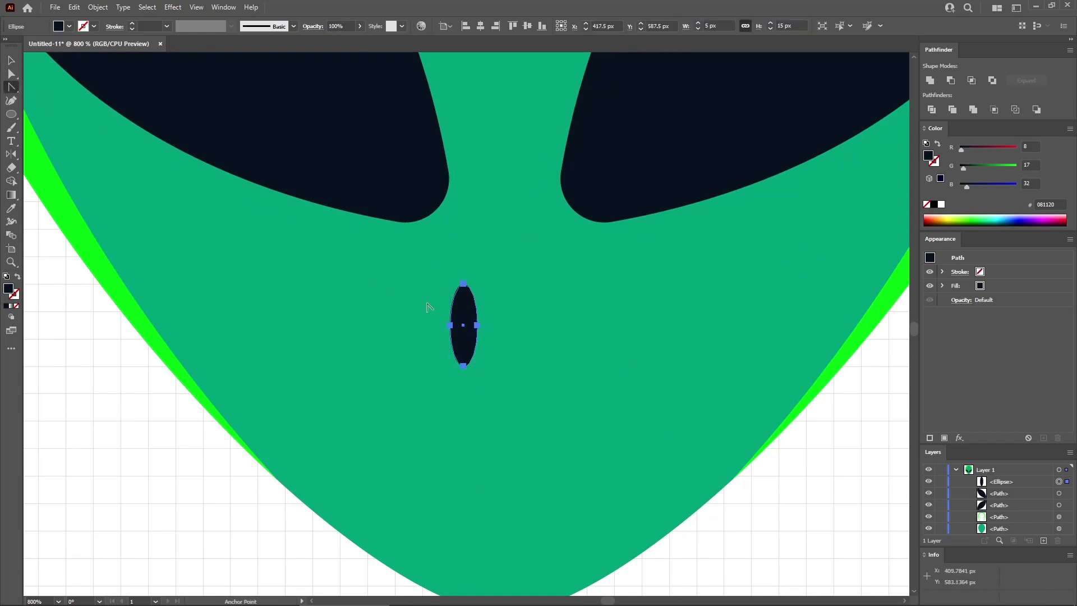
click(463, 284)
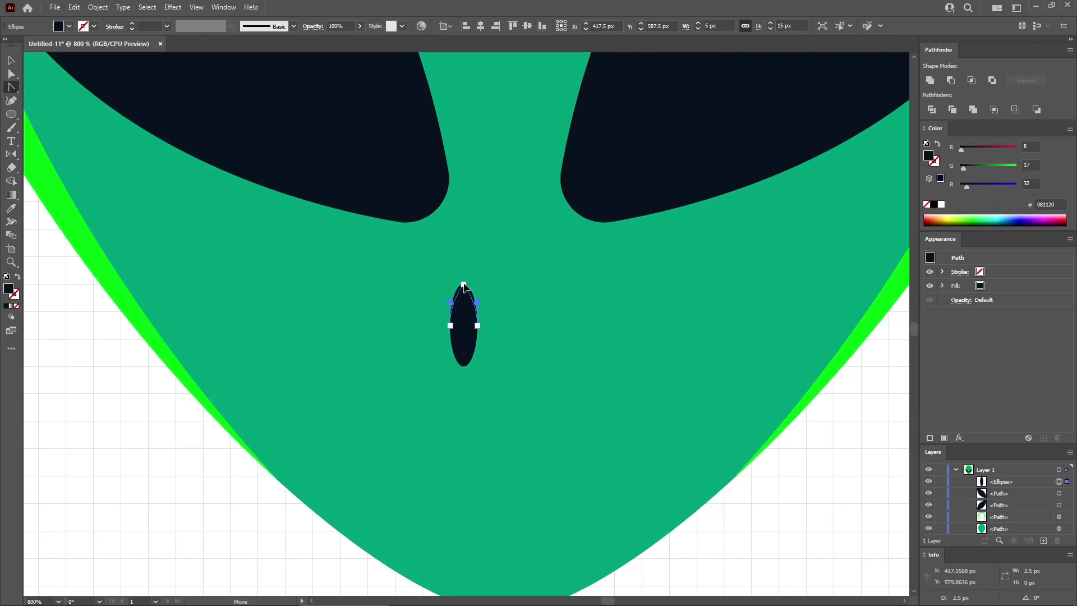
drag(475, 284, 477, 284)
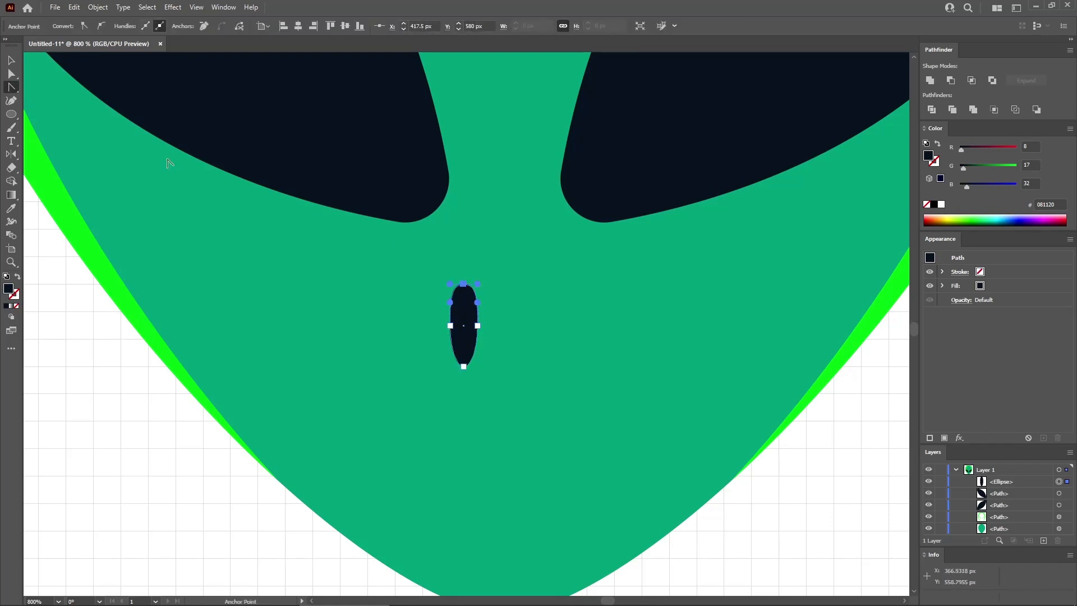
- Duplicate the nostril about 15 px to the right and rotate both 45° in opposite directions, upper ends tilted outward
click(11, 63)
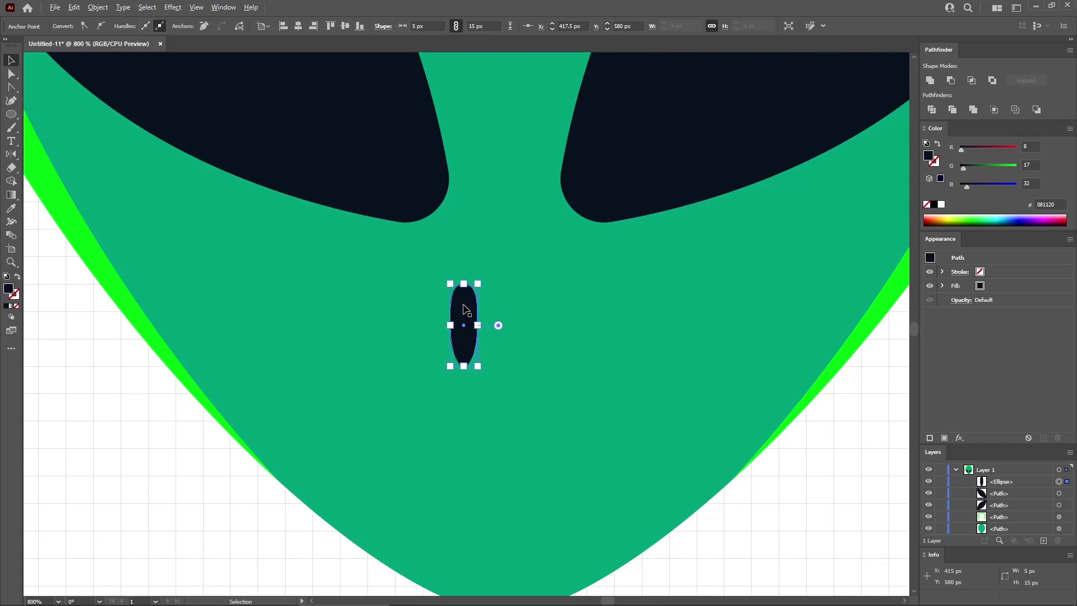
drag(464, 305, 588, 306)
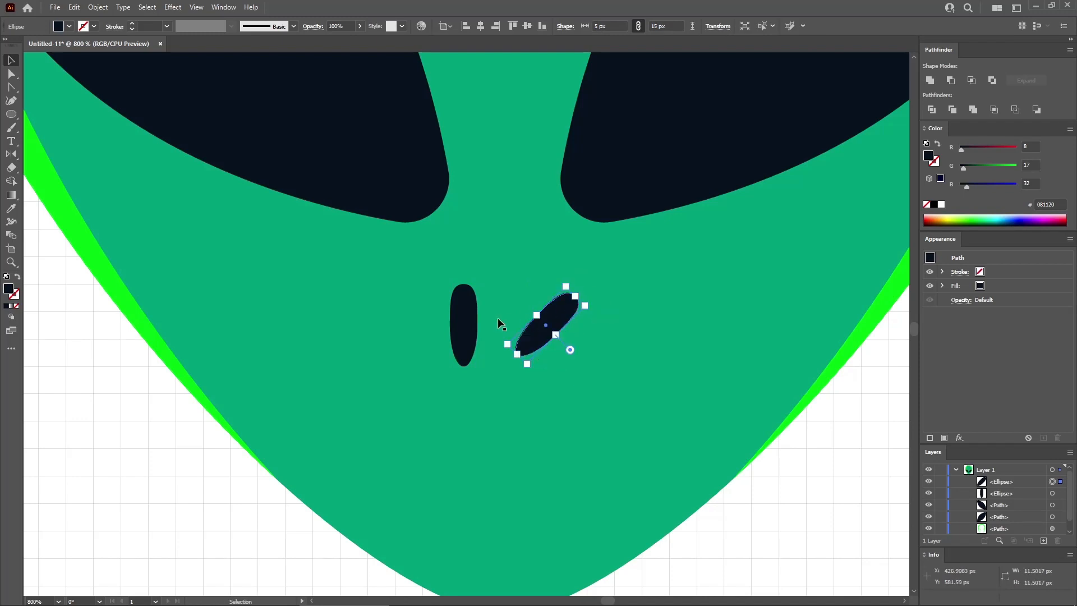
click(473, 315)
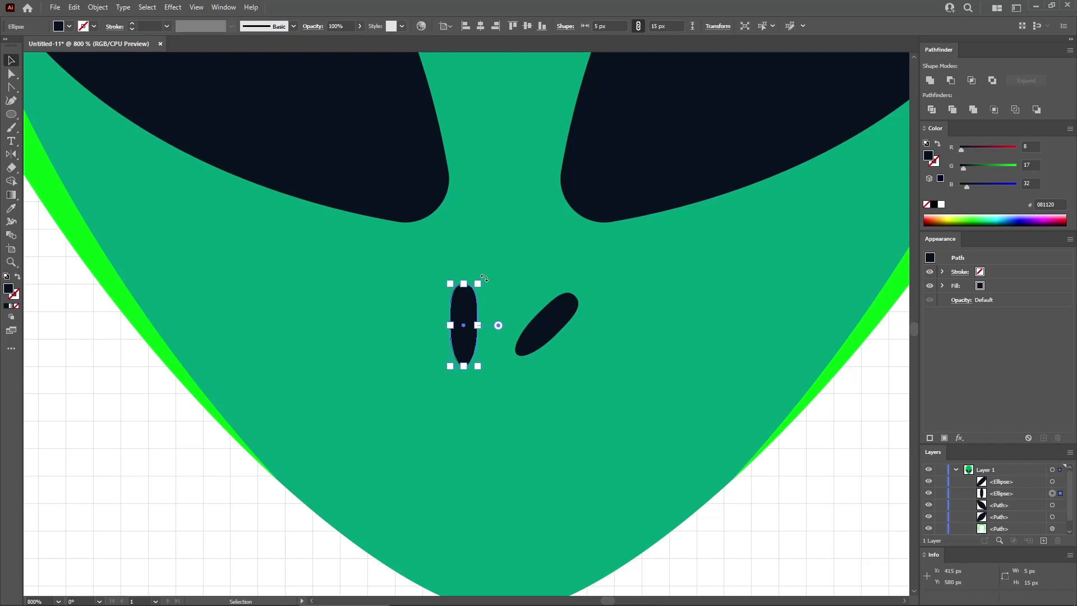
drag(481, 279, 442, 289)
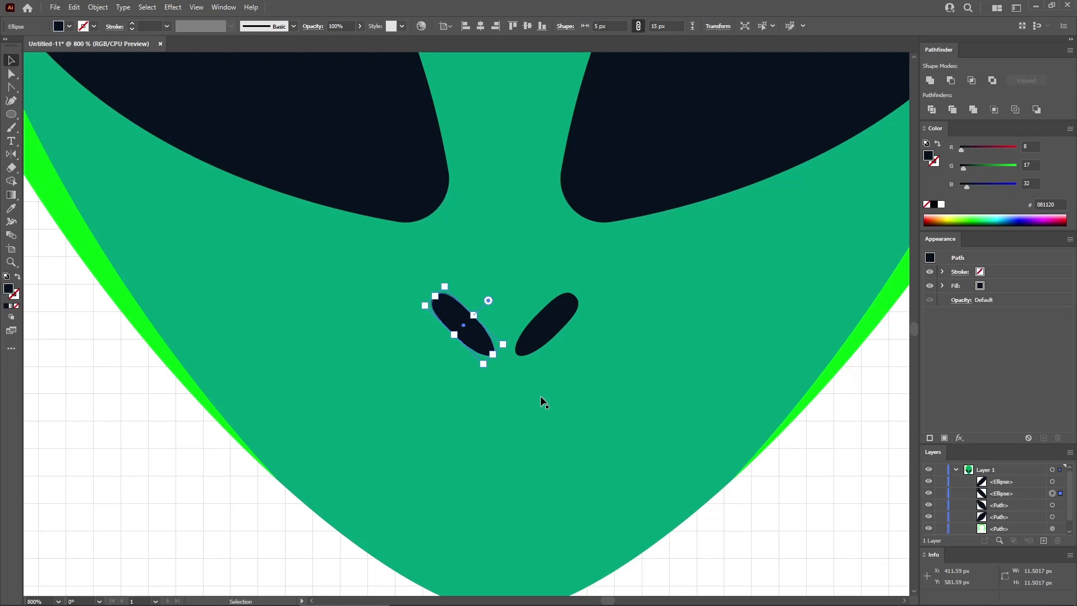
- Create a 30 by 20 px ellipse as the mouth, centred under the nostrils, and move it down 5 px
click(12, 114)
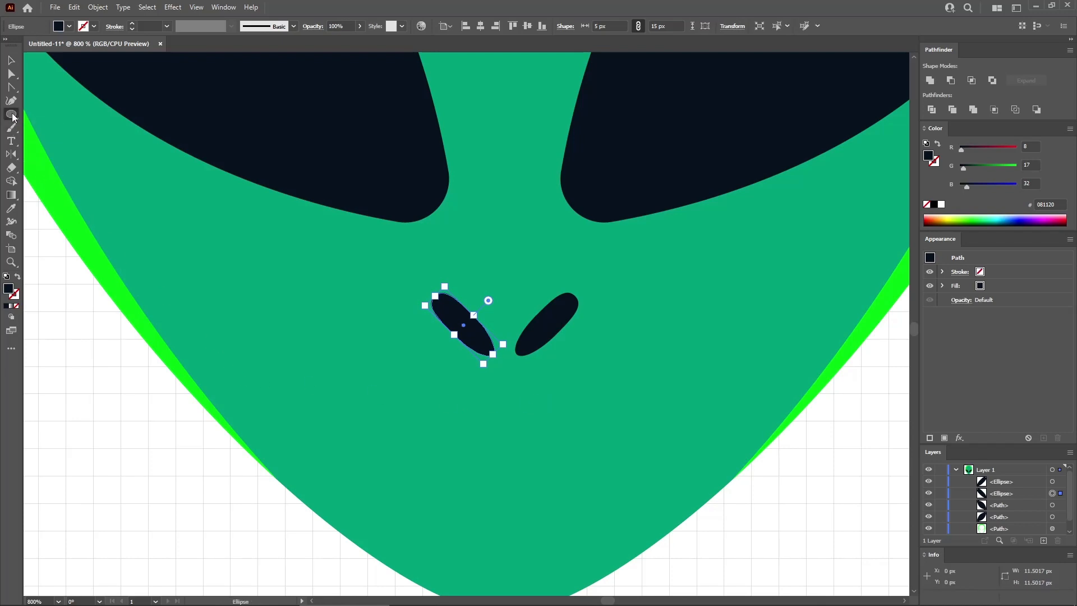
click(419, 391)
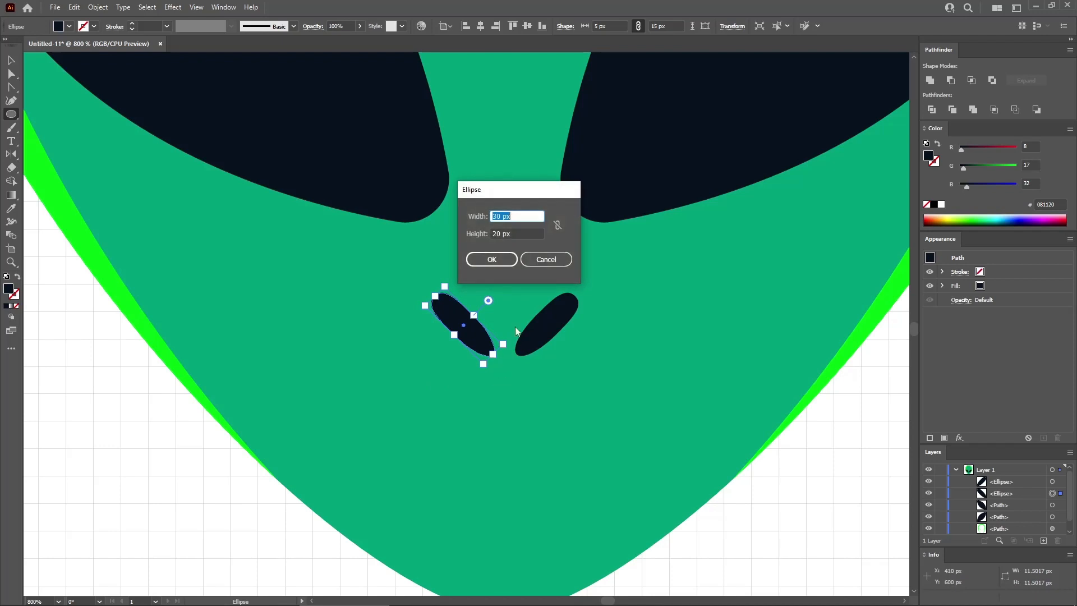
click(522, 233)
click(492, 260)
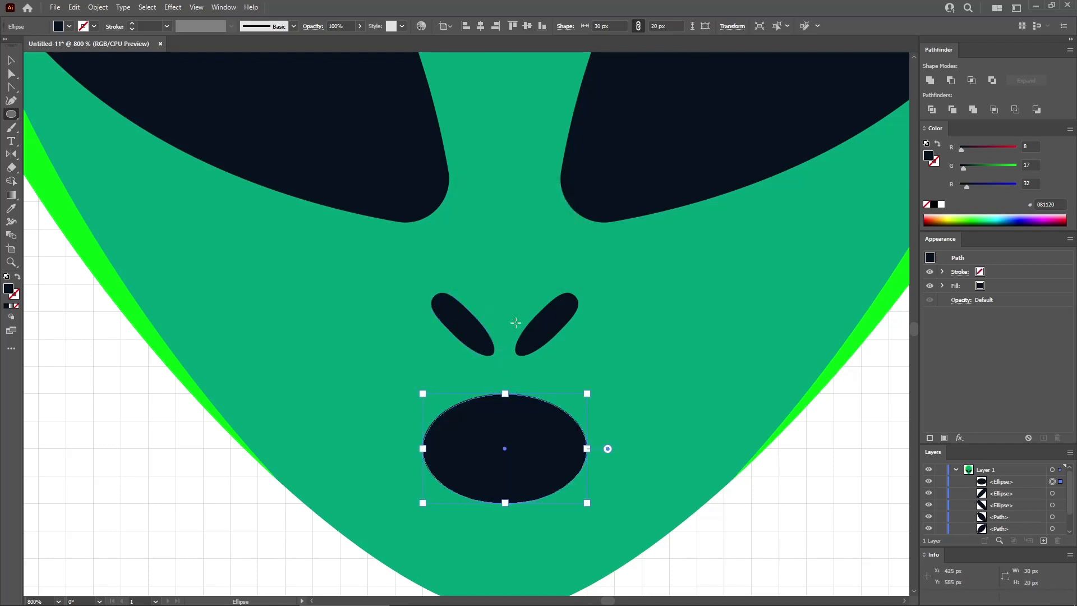
click(11, 60)
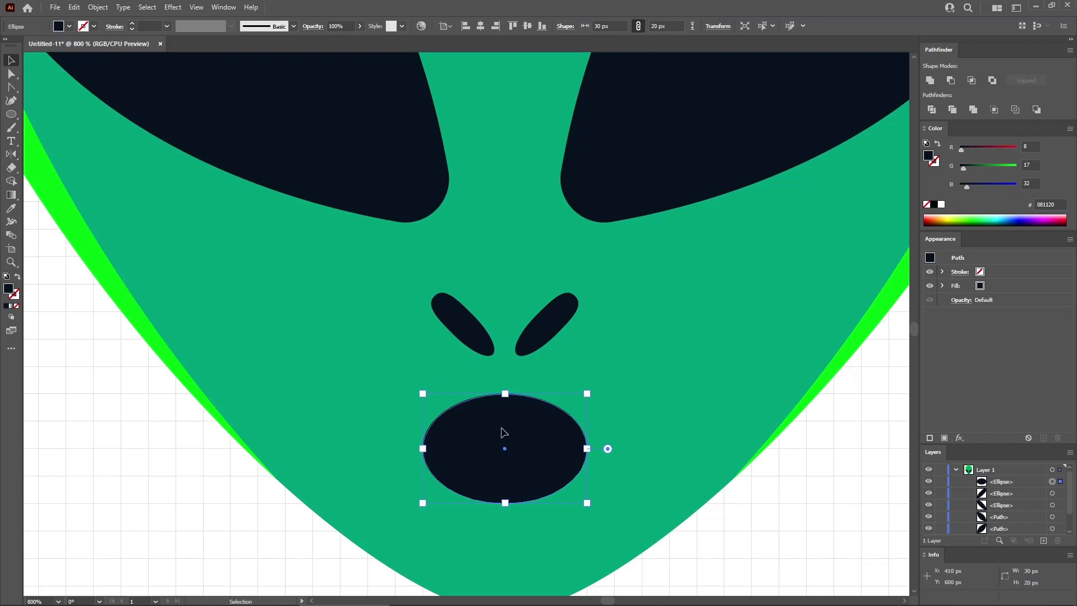
drag(502, 432, 505, 460)
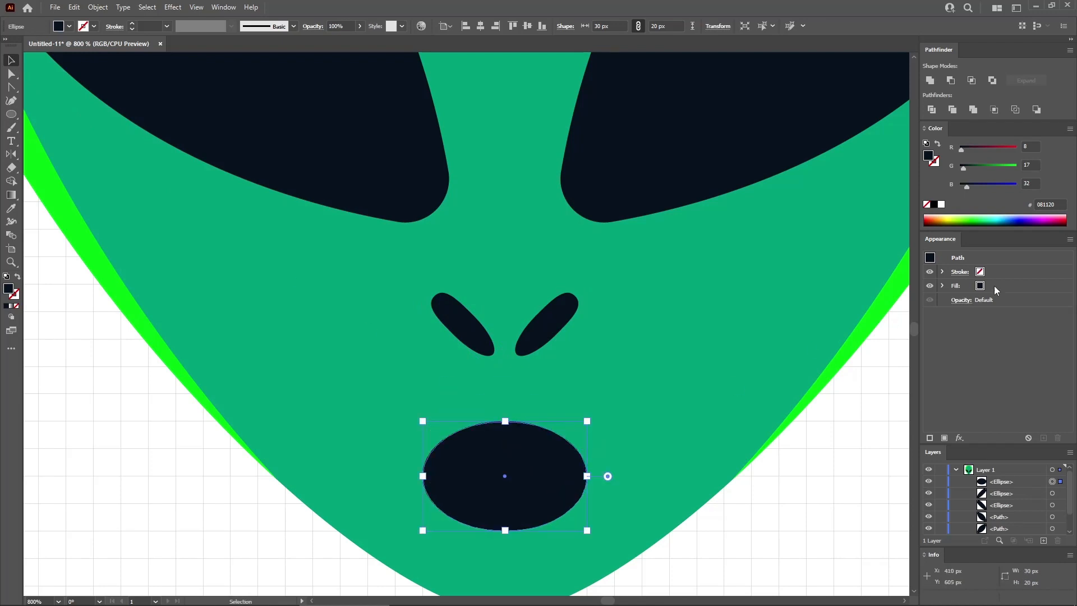
- Give the mouth ellipse a 4 pt stroke
click(1029, 273)
click(1032, 272)
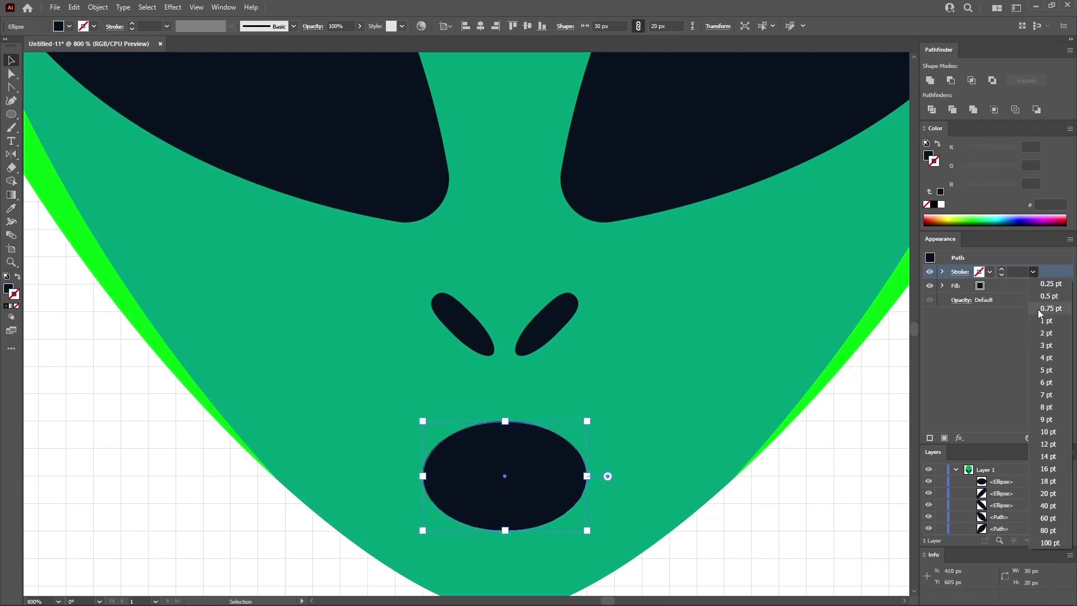
click(1045, 358)
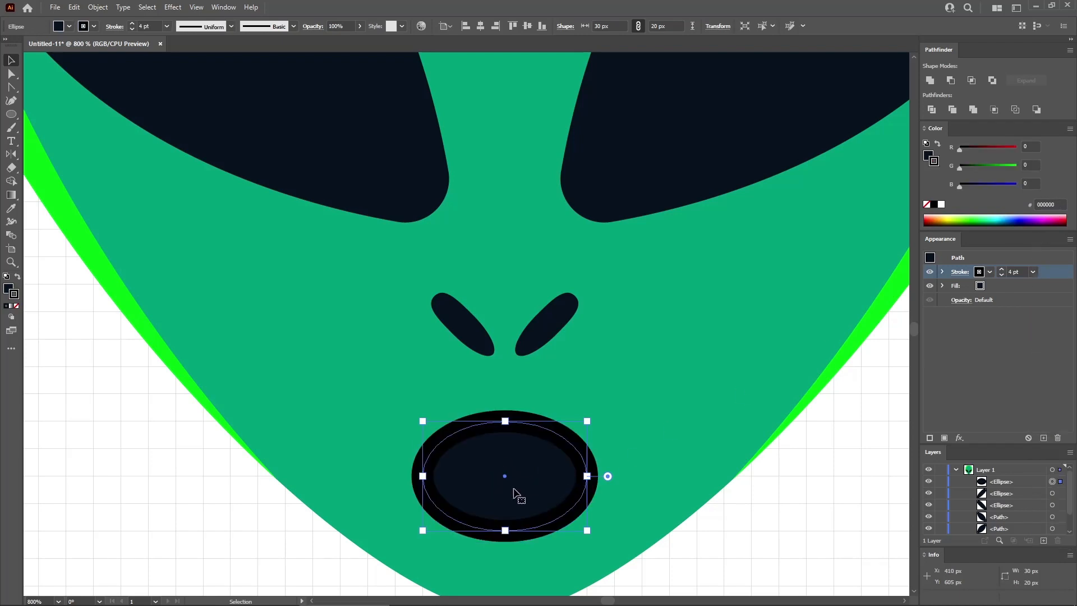
- Copy the mouth's fill colour 081120 and apply it to the mouth's stroke
click(1017, 291)
click(1045, 206)
key(ctrl+c)
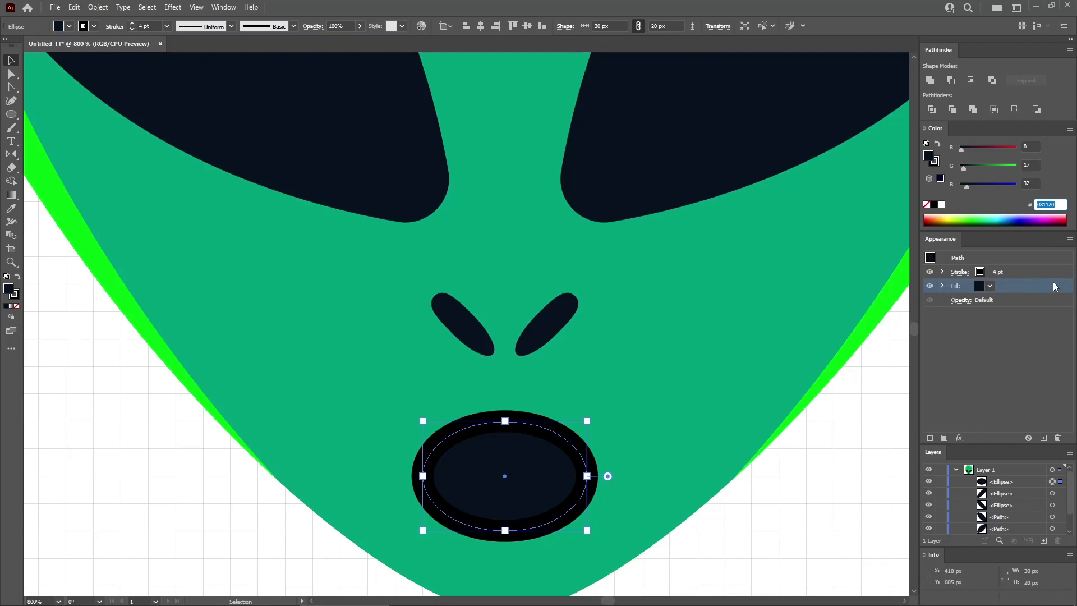
click(1030, 274)
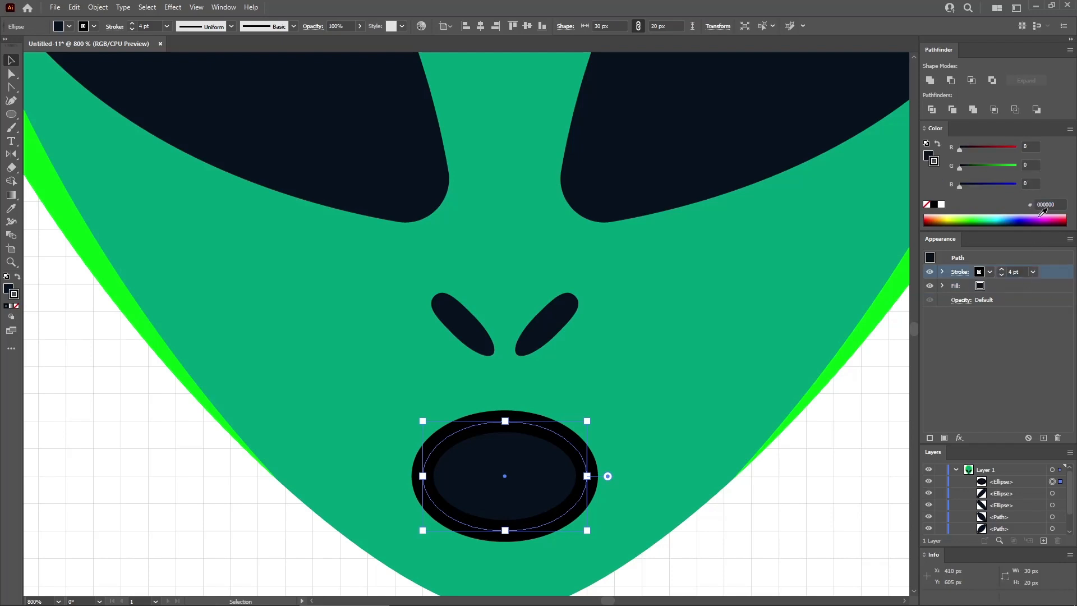
click(1043, 202)
key(ctrl+v)
key(Return)
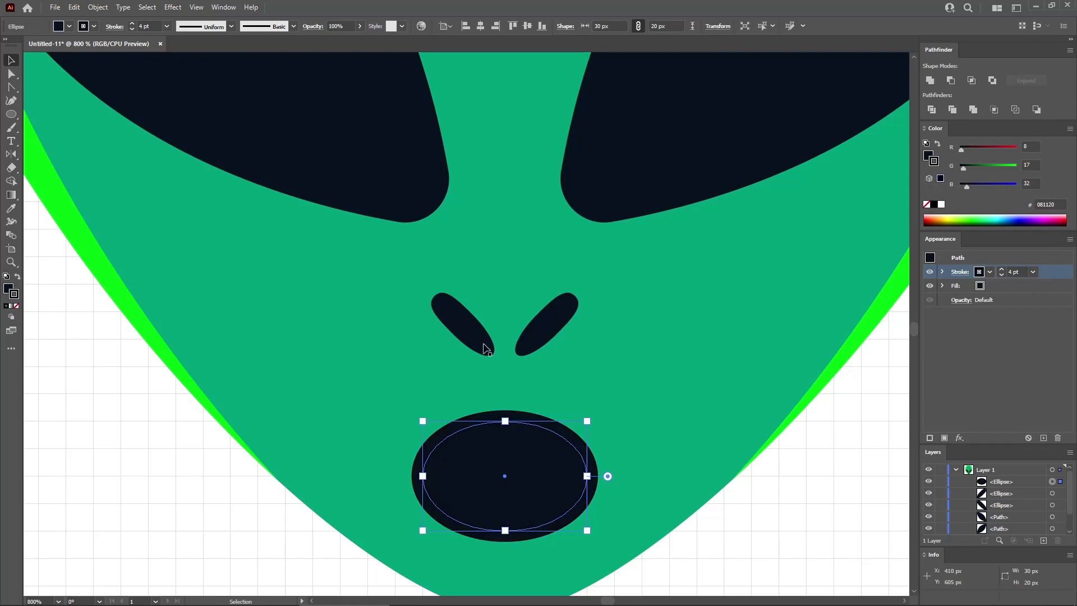
- Convert the mouth ellipse's left and right anchor points into sharp corners
click(11, 87)
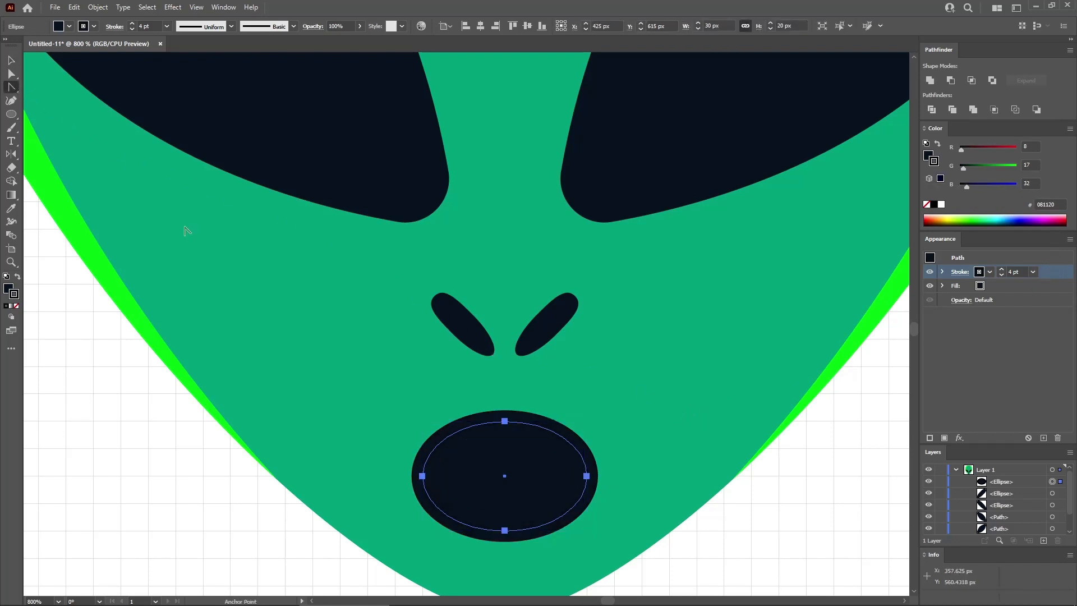
click(423, 476)
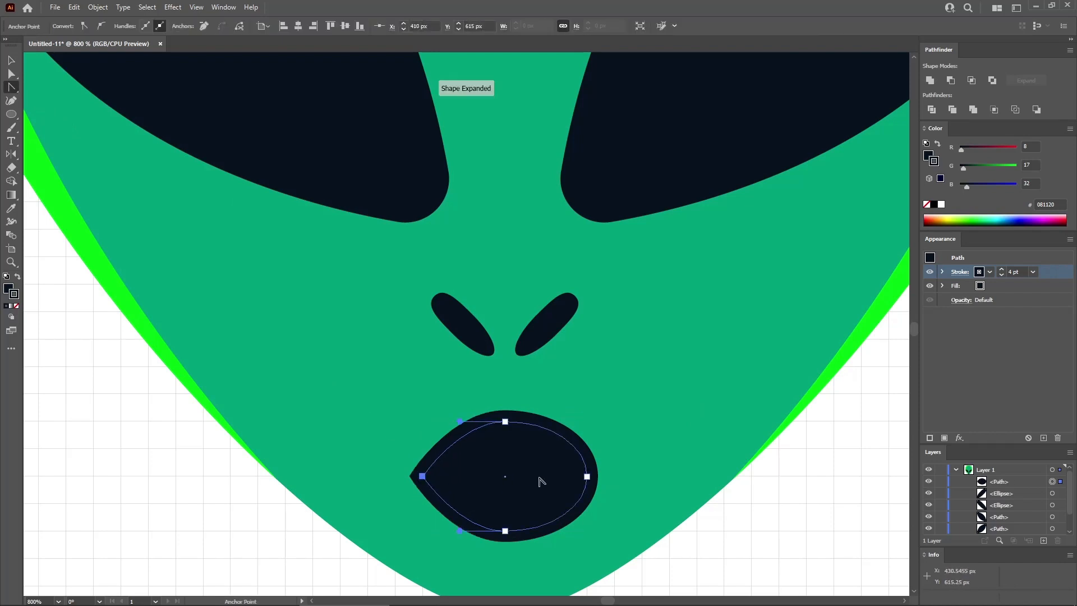
click(587, 477)
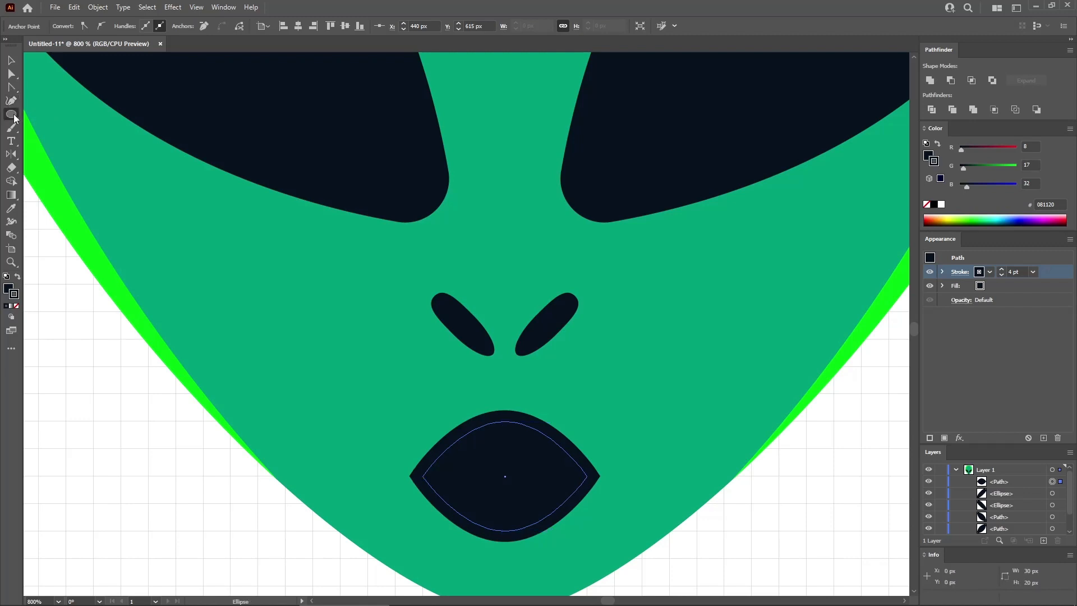
- Cut away the mouth's lower half by covering it with a 65 by 15 px rectangle and applying Minus Front
drag(11, 114, 56, 112)
drag(688, 560, 344, 477)
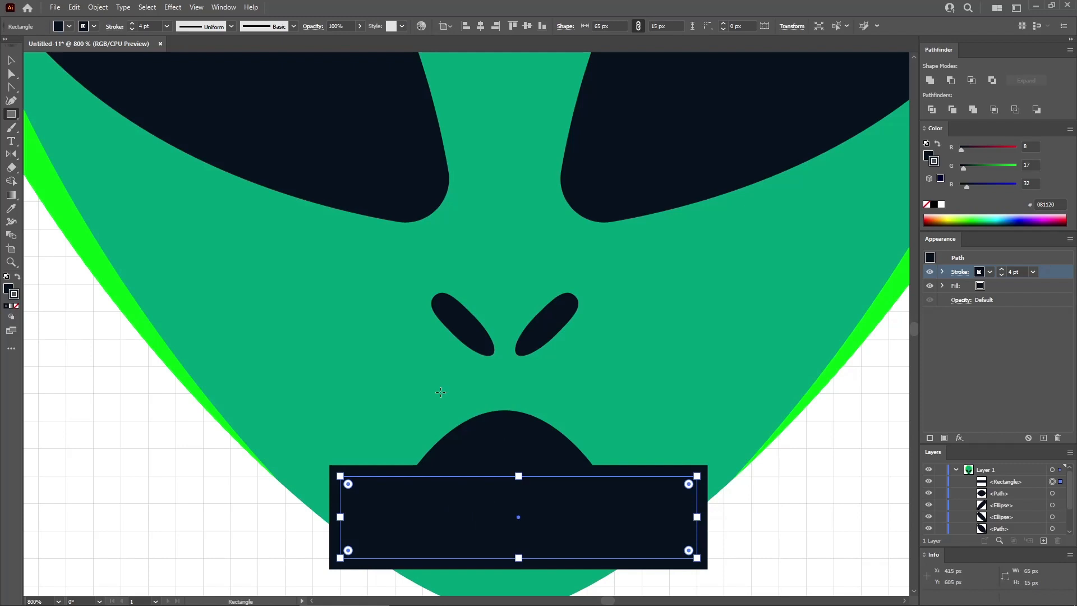
click(11, 59)
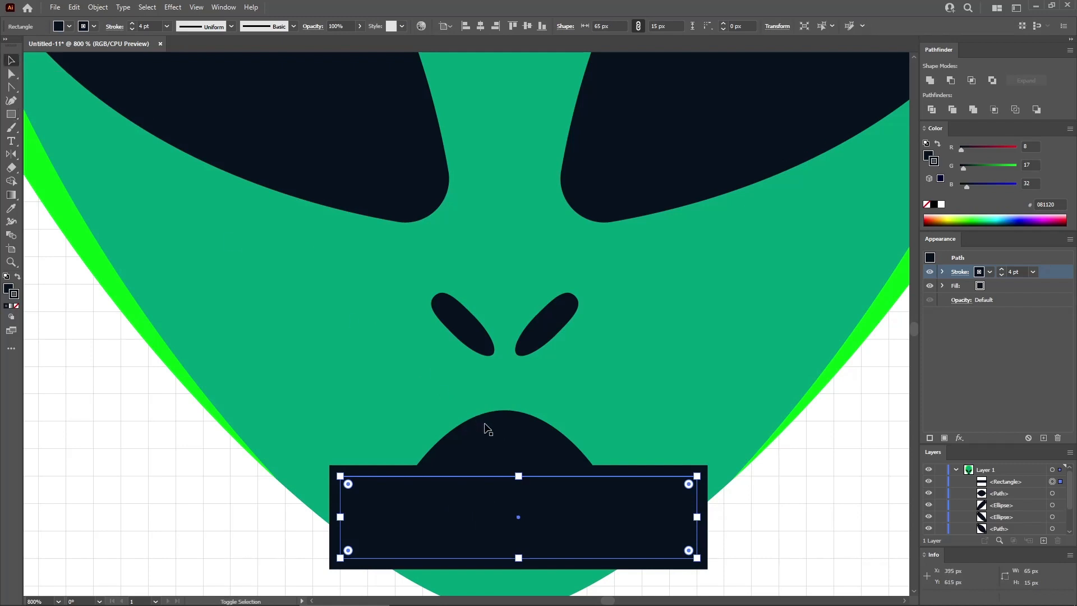
shift+click(501, 434)
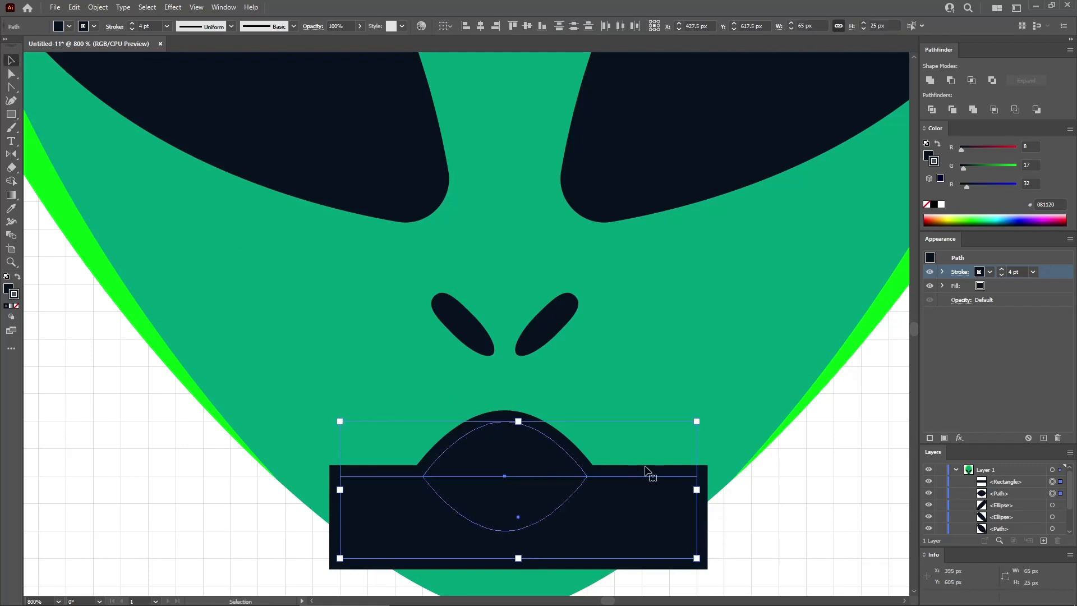
click(950, 81)
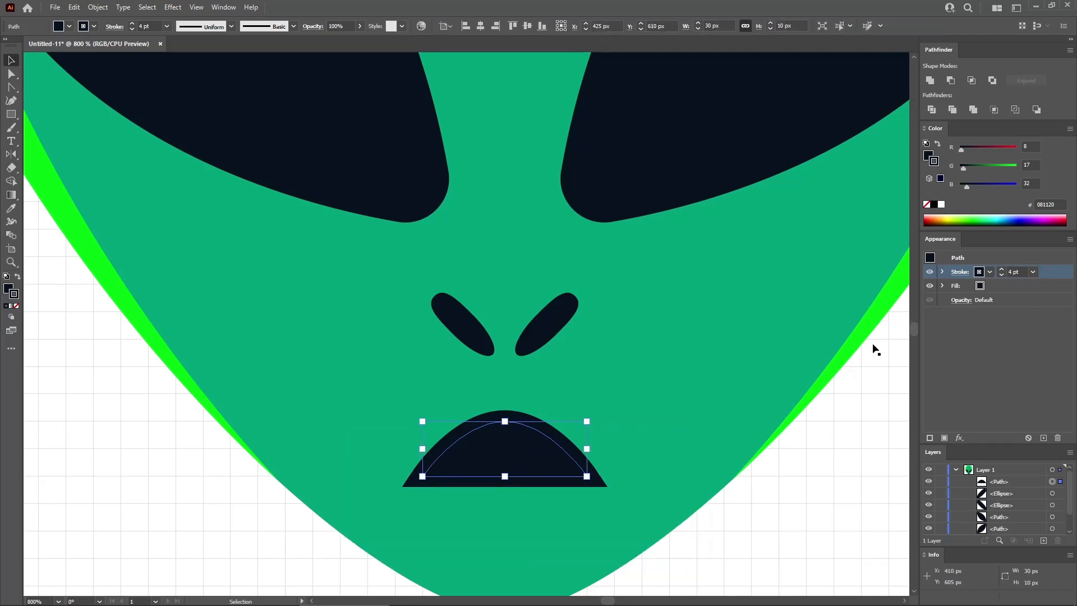
- Set the mouth stroke's corners to Round Join
click(958, 273)
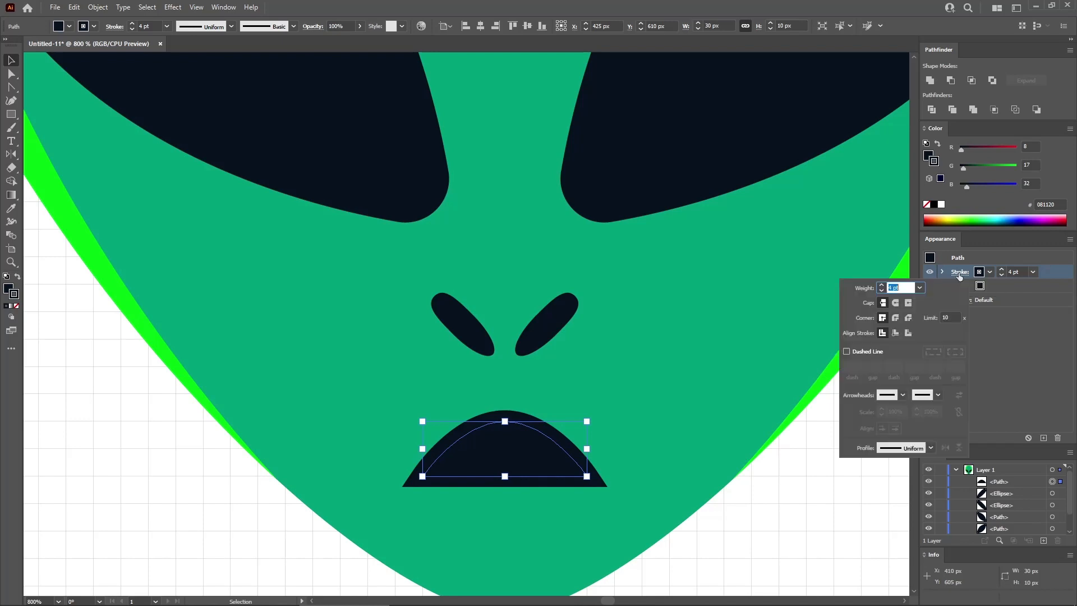
click(895, 319)
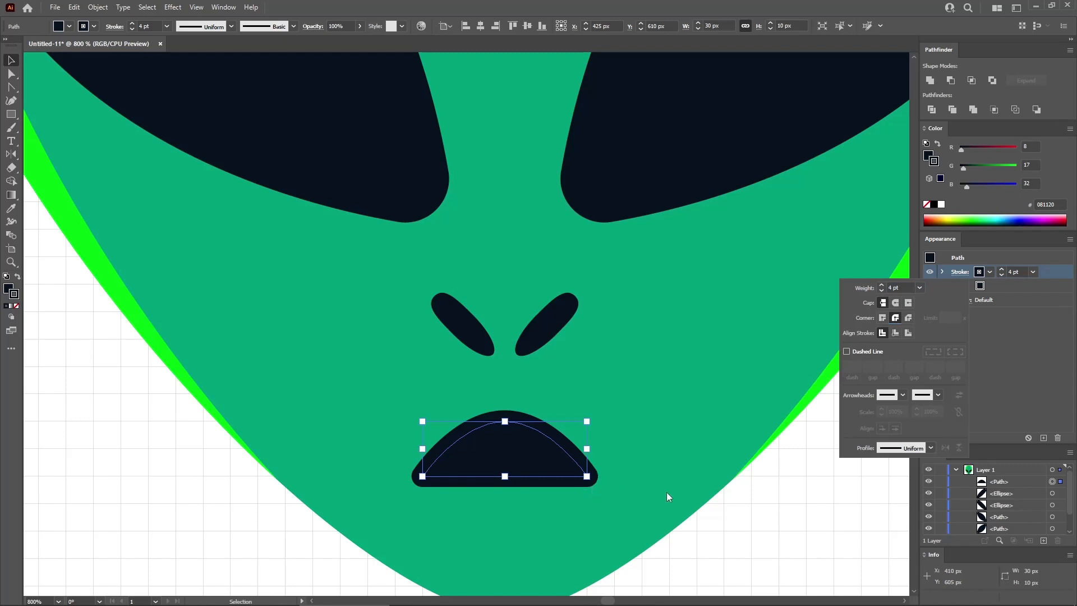
click(767, 513)
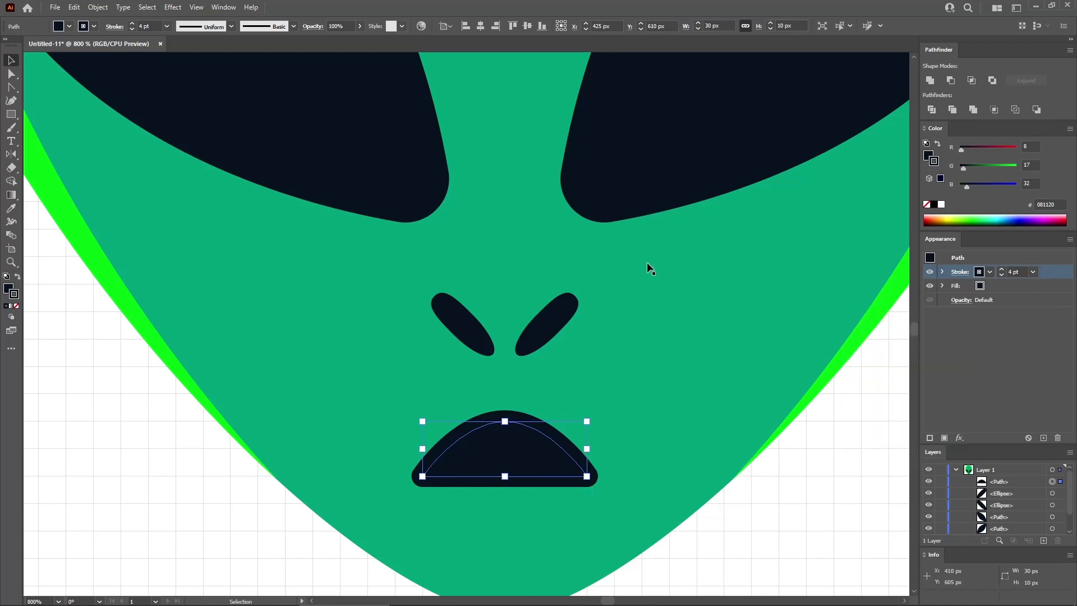
- Create a 10 by 10 px circle on the forehead with the eyes' dark fill and no stroke
click(632, 202)
shift+click(412, 185)
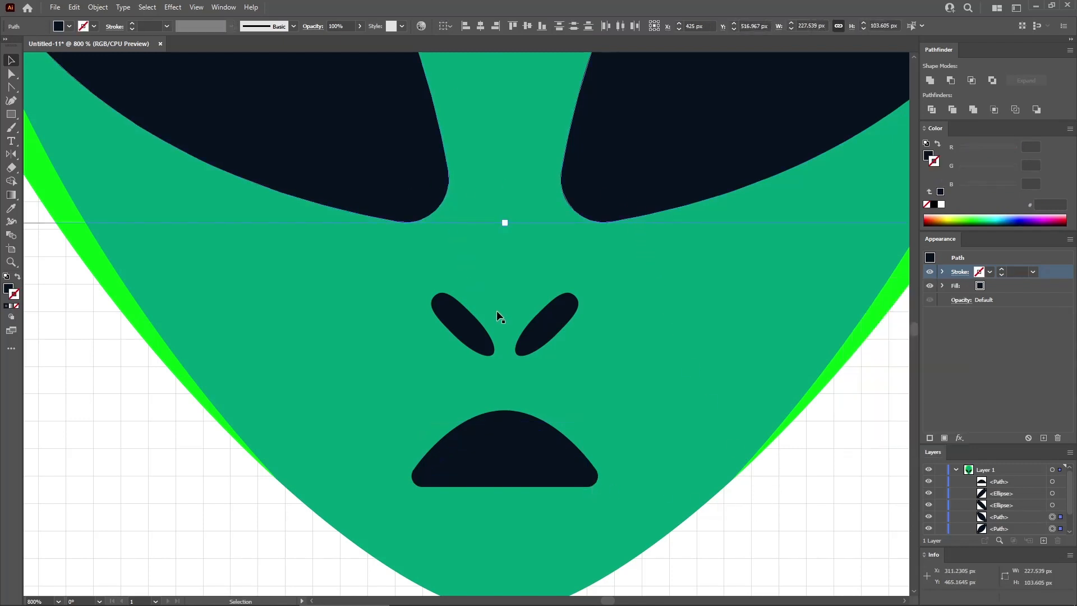
key(a)
key(ctrl+minus)
key(ctrl+minus)
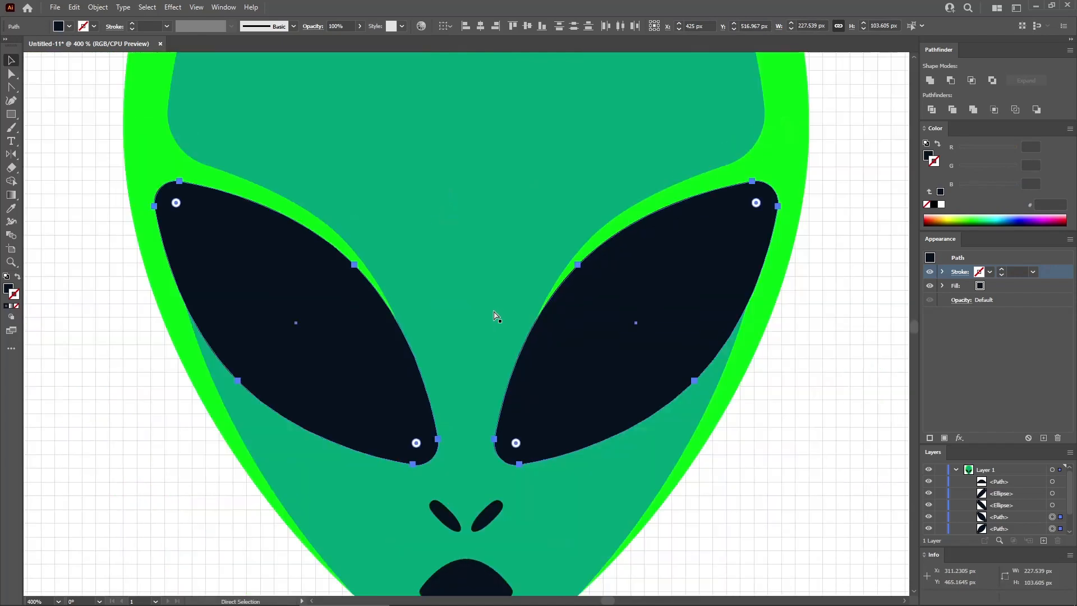
key(v)
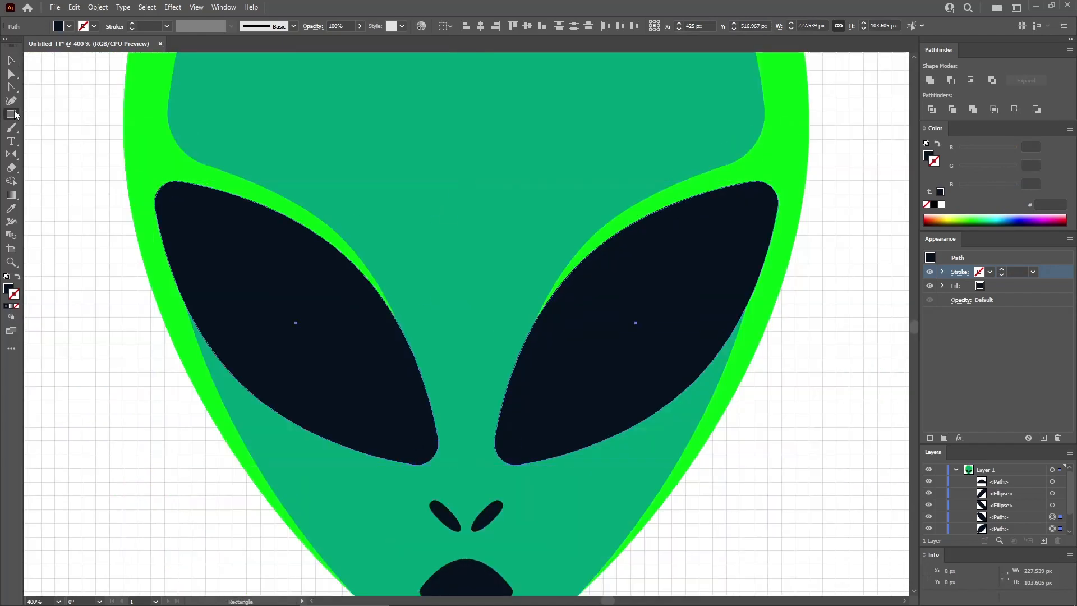
drag(11, 114, 40, 128)
click(382, 166)
text(10)
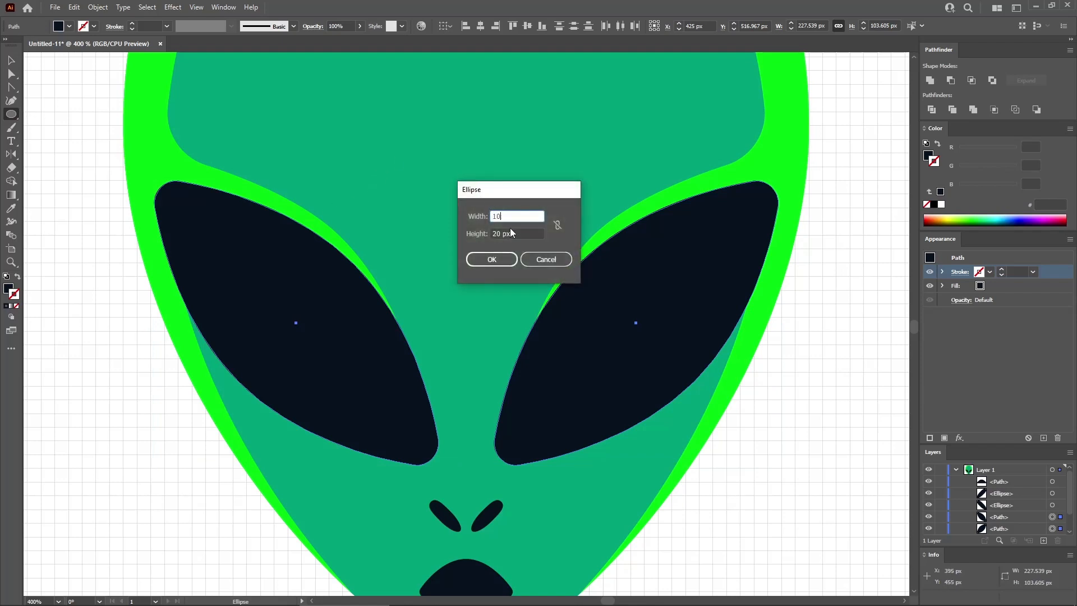
key(Tab)
text(10)
click(492, 260)
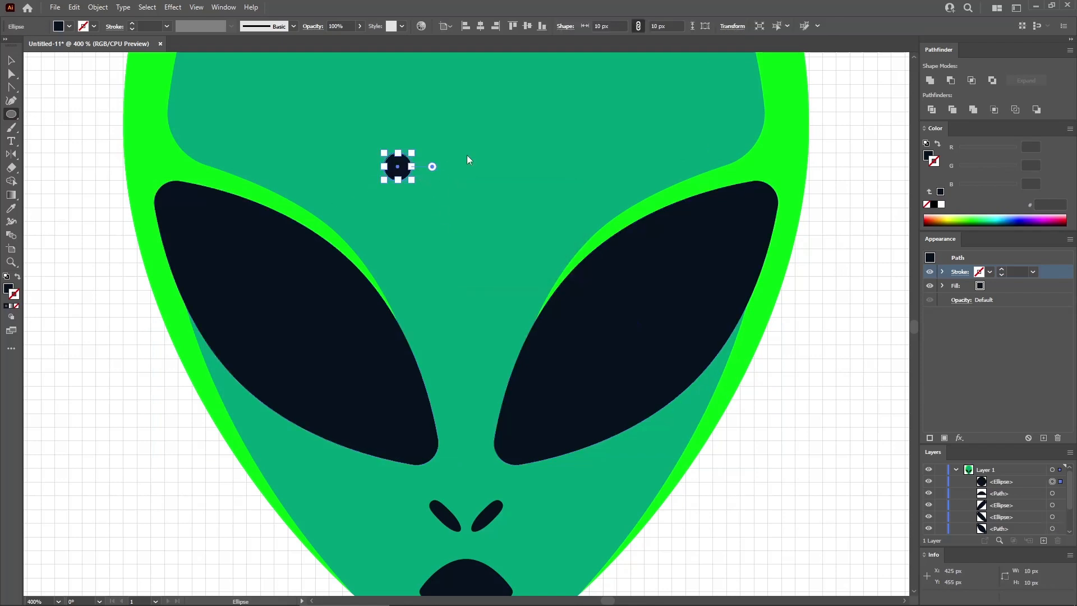
- Create a second circle of 20 by 20 px, with linked proportions, to the right of the small circle
click(468, 159)
click(558, 225)
click(497, 215)
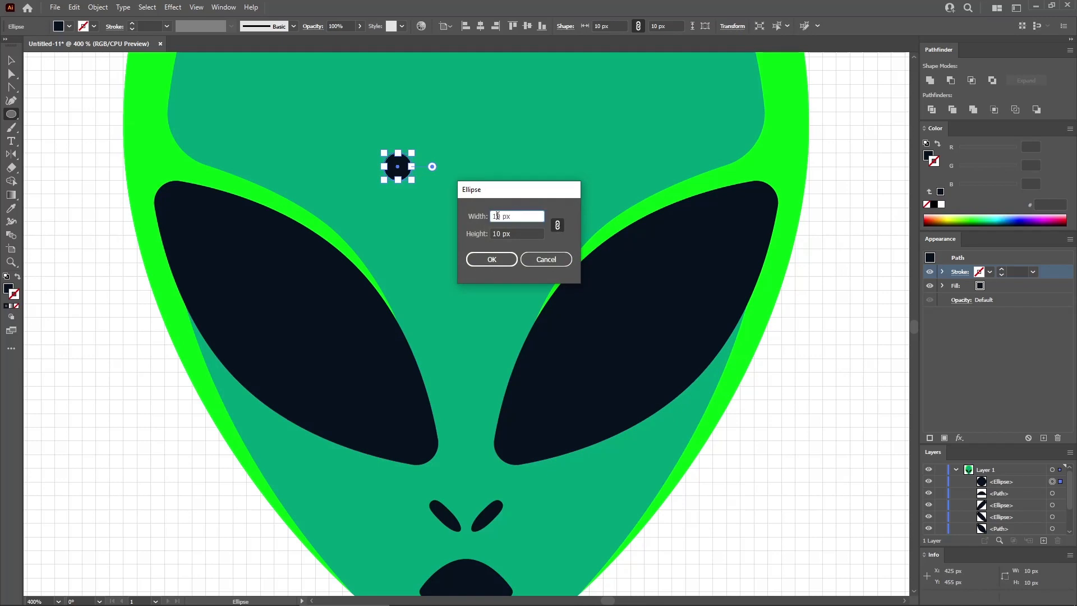
click(494, 257)
- Recolour both circles with the bright green sampled from the head's highlight
click(10, 61)
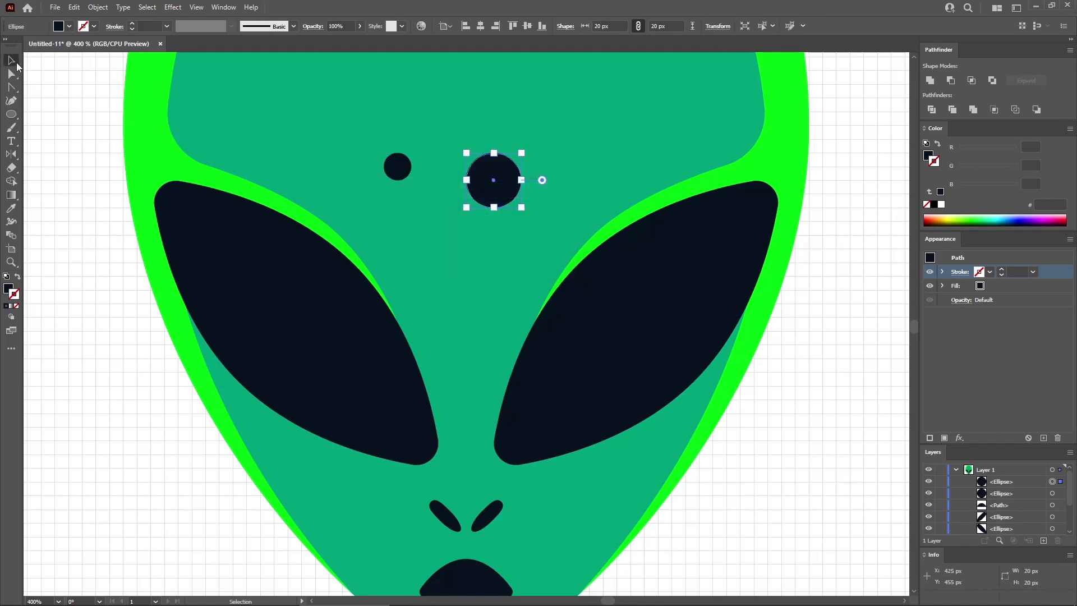
shift+click(394, 163)
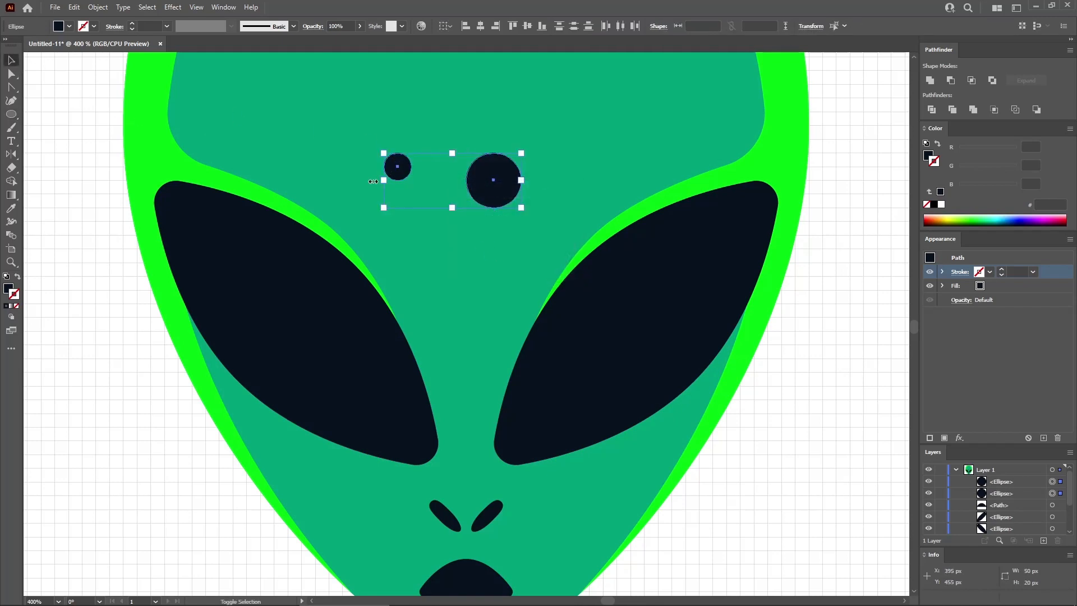
click(12, 209)
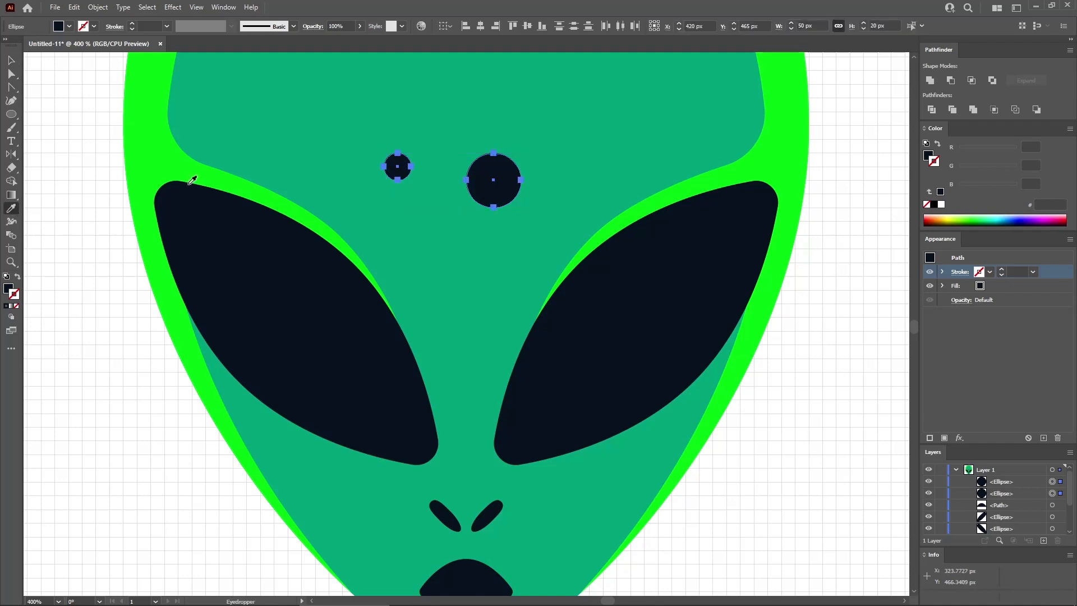
click(159, 157)
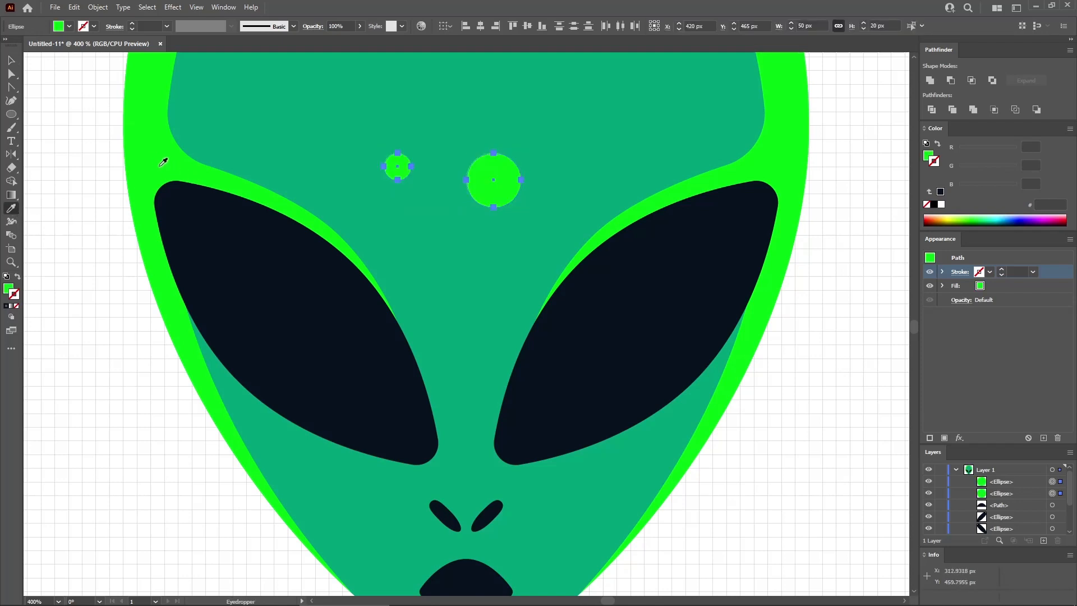
- Move the small circle into the upper outer part of the left eye and the large circle diagonally below it, towards the nose
key(v)
click(438, 129)
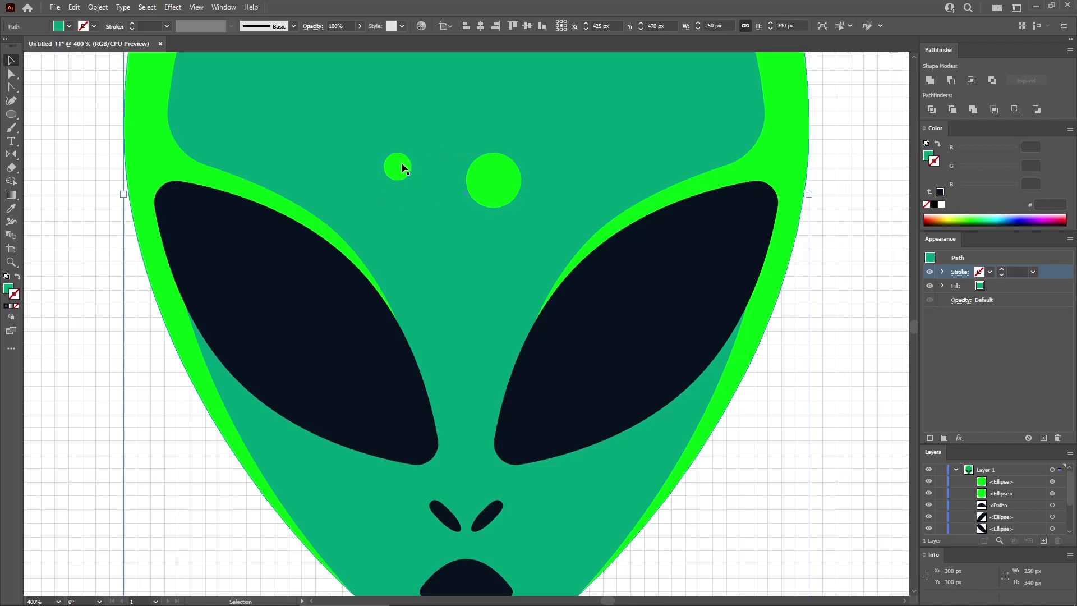
drag(398, 167, 200, 239)
drag(382, 255, 235, 279)
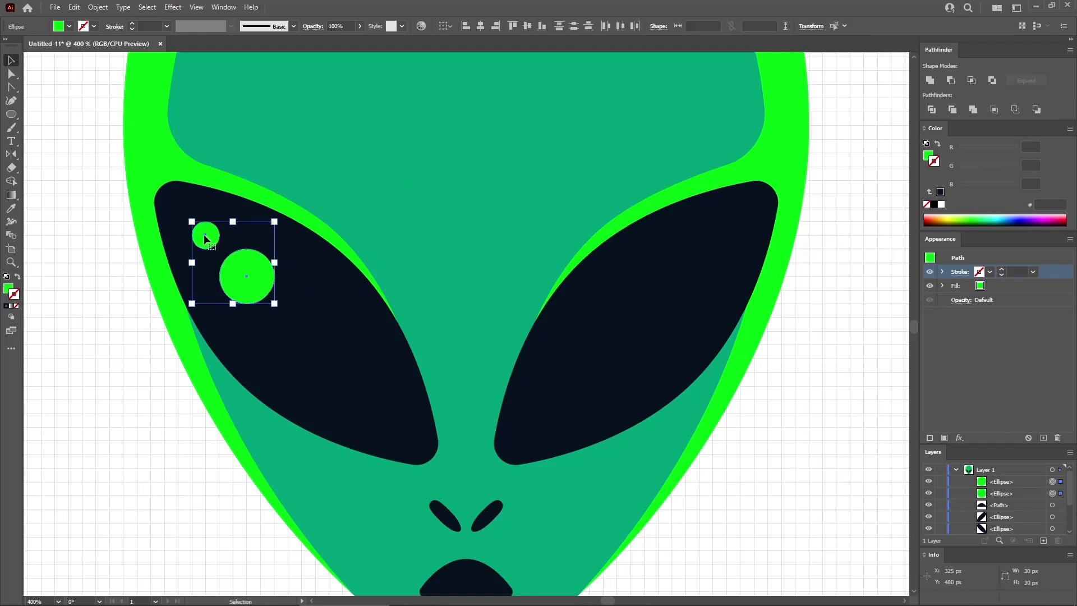
- Copy both circles 160 px across to the right eye, mirror the copies horizontally and shift them 10 px right
drag(204, 234, 643, 234)
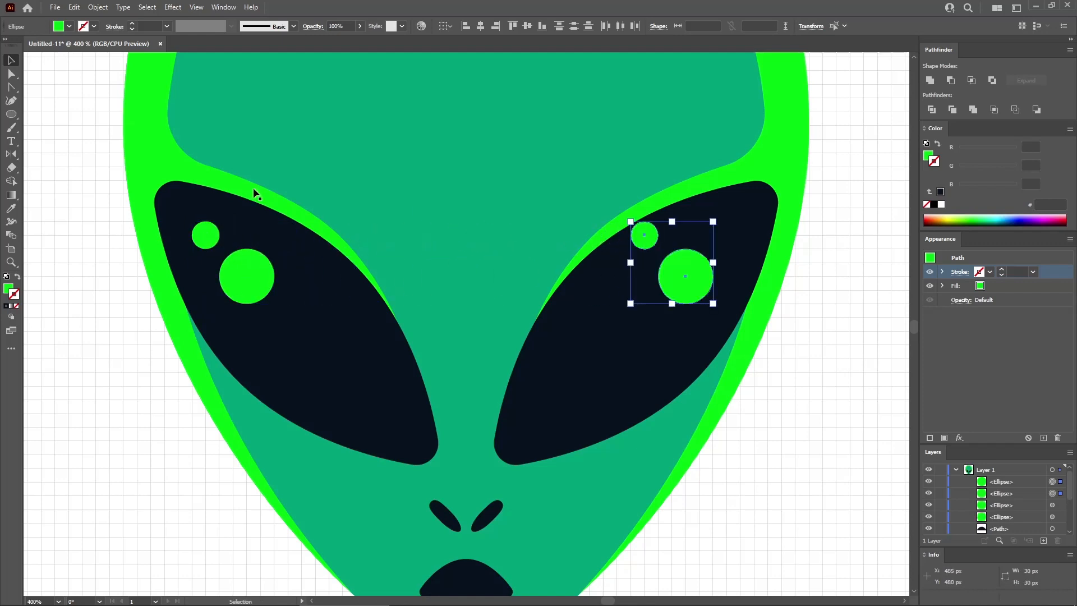
click(11, 154)
drag(709, 223, 653, 238)
key(v)
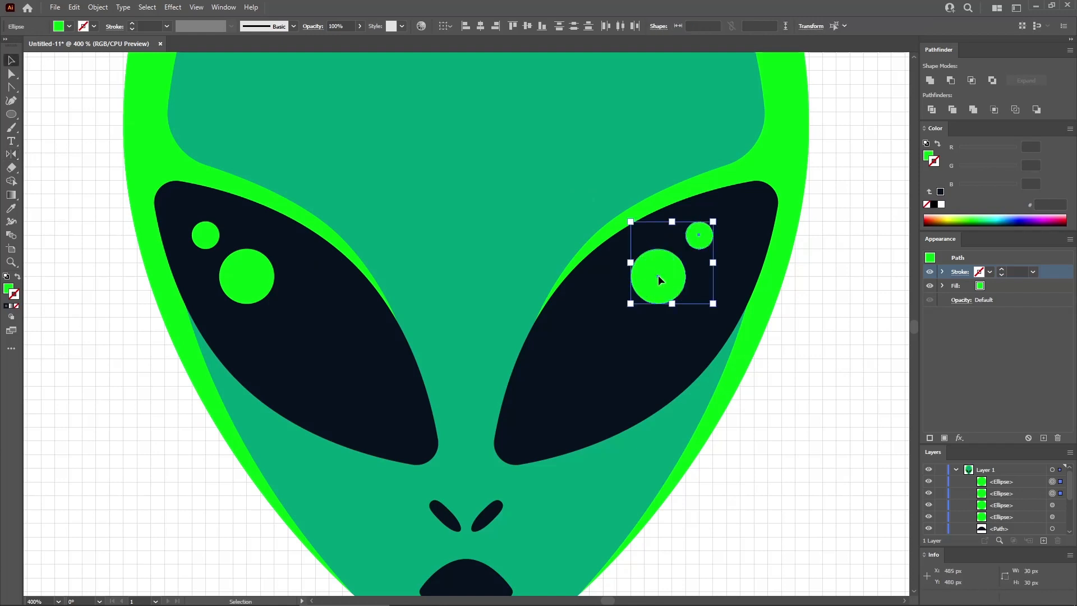
drag(658, 275, 685, 275)
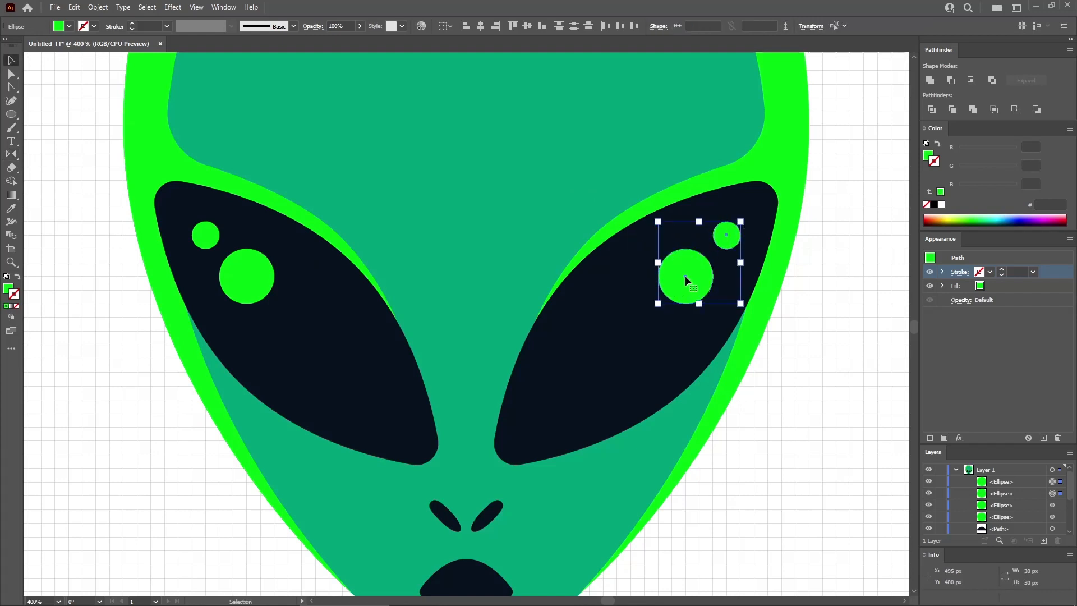
- Offset the outer head shape's path outward by 20 px with Miter joins and a miter limit of 4
key(a)
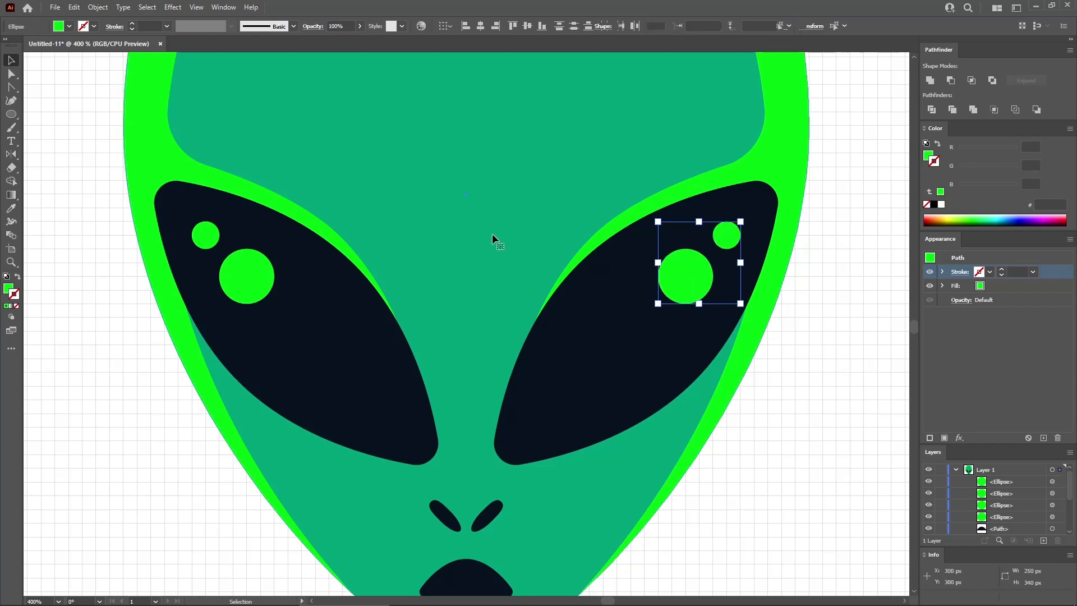
click(492, 233)
key(ctrl+minus)
key(ctrl+minus)
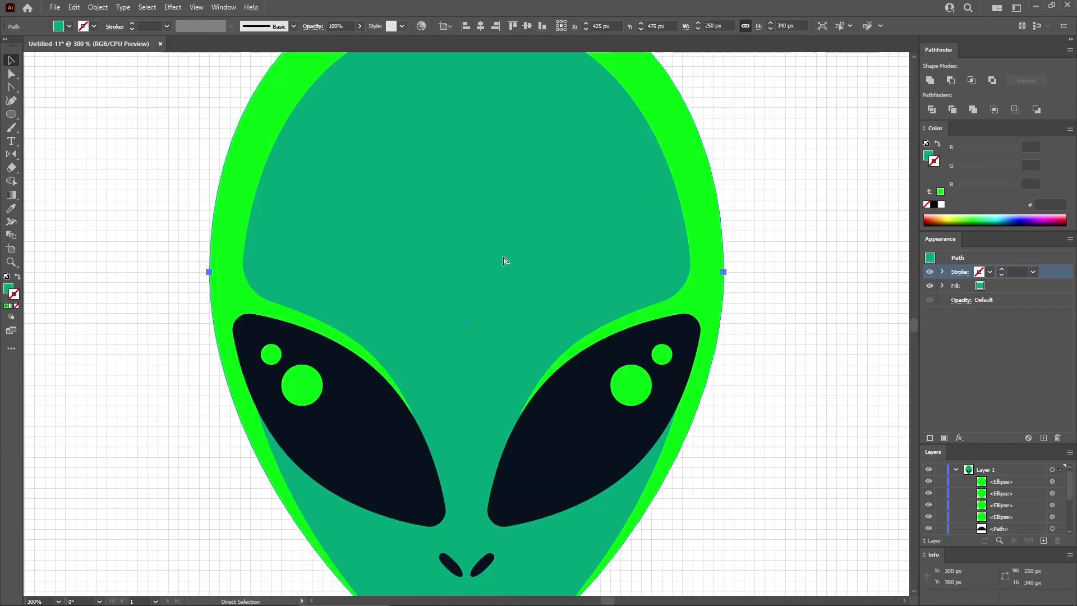
key(ctrl+minus)
key(v)
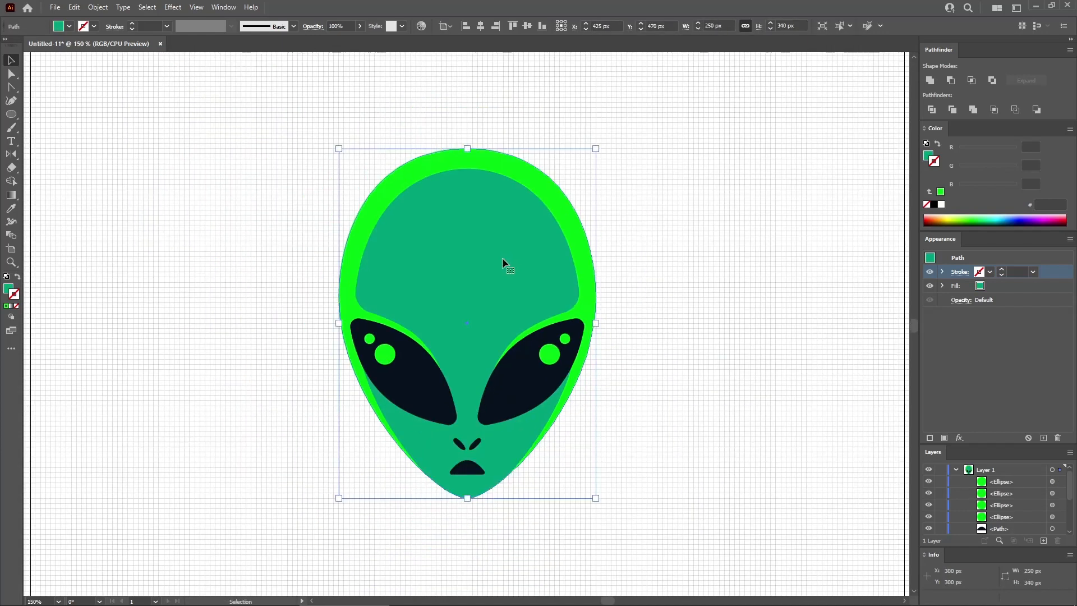
click(98, 7)
mouse_move(150, 280)
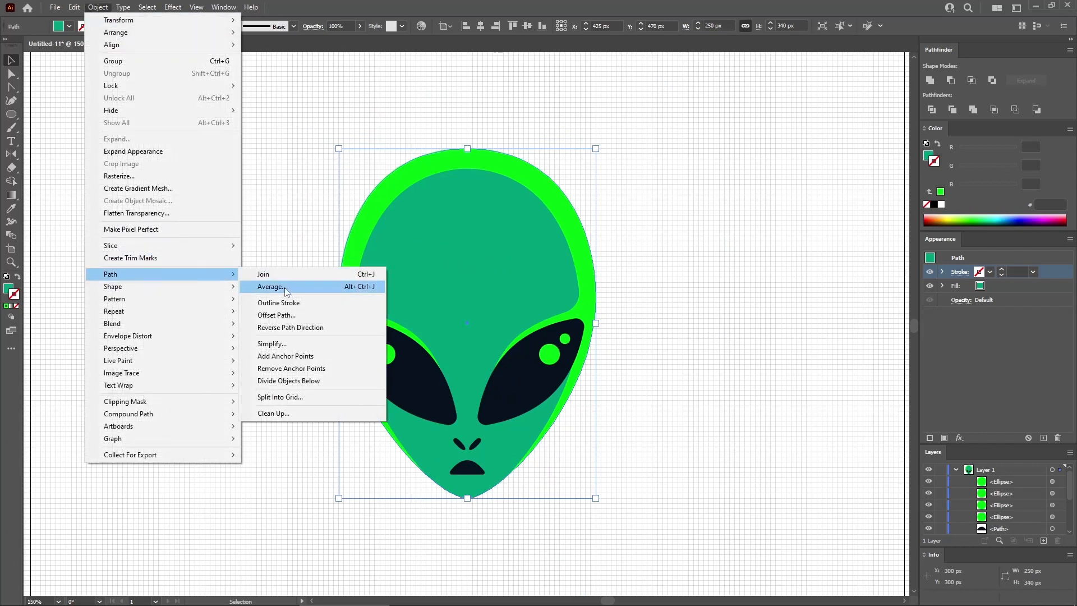
click(281, 315)
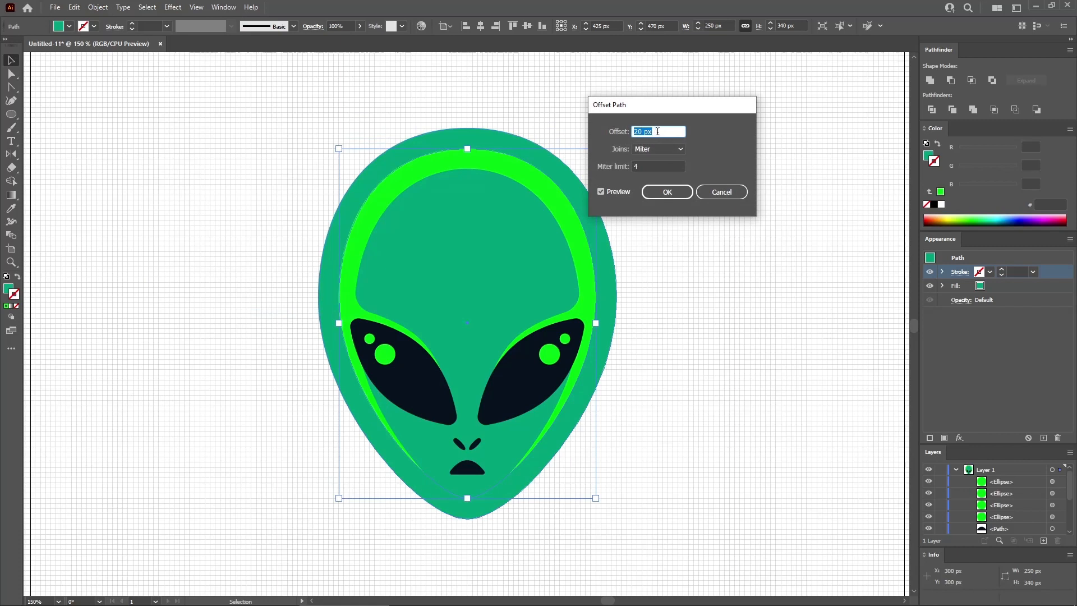
click(667, 192)
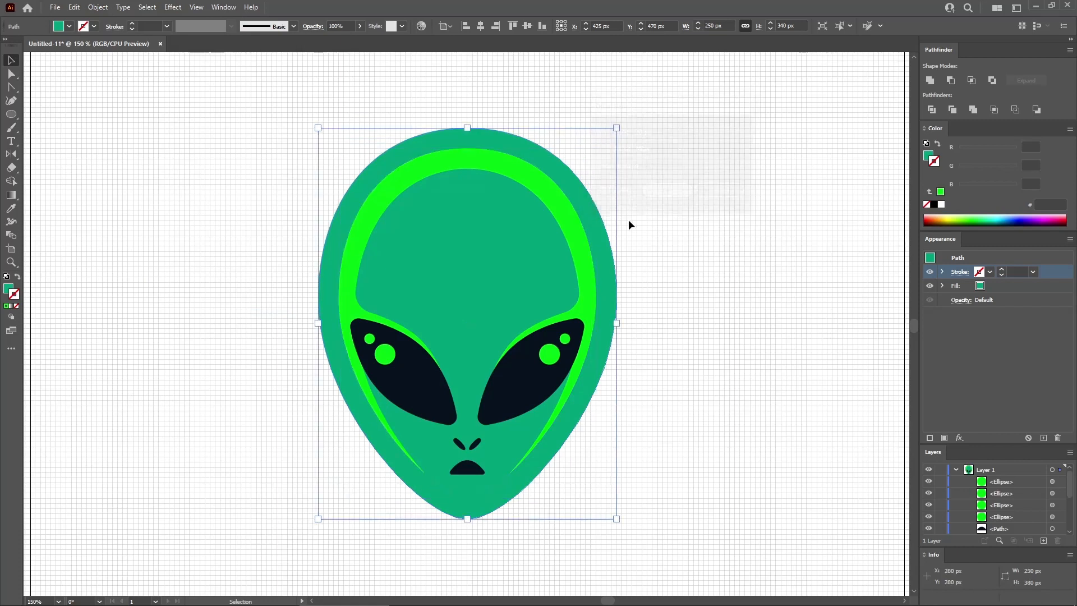
- Recolour the outer outline shape with the dark navy sampled from the left eye
click(10, 208)
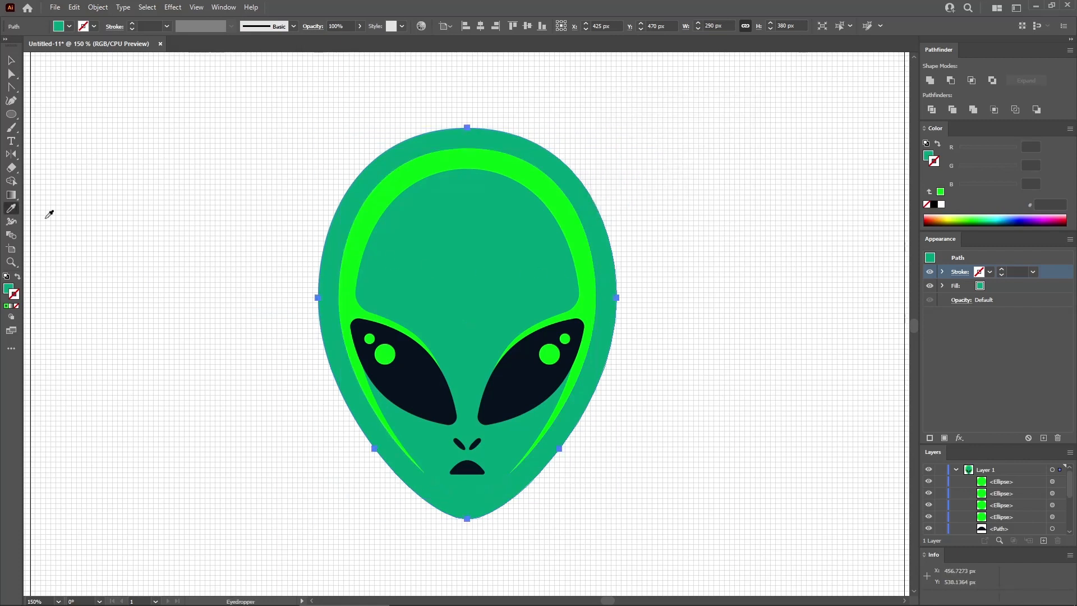
click(418, 379)
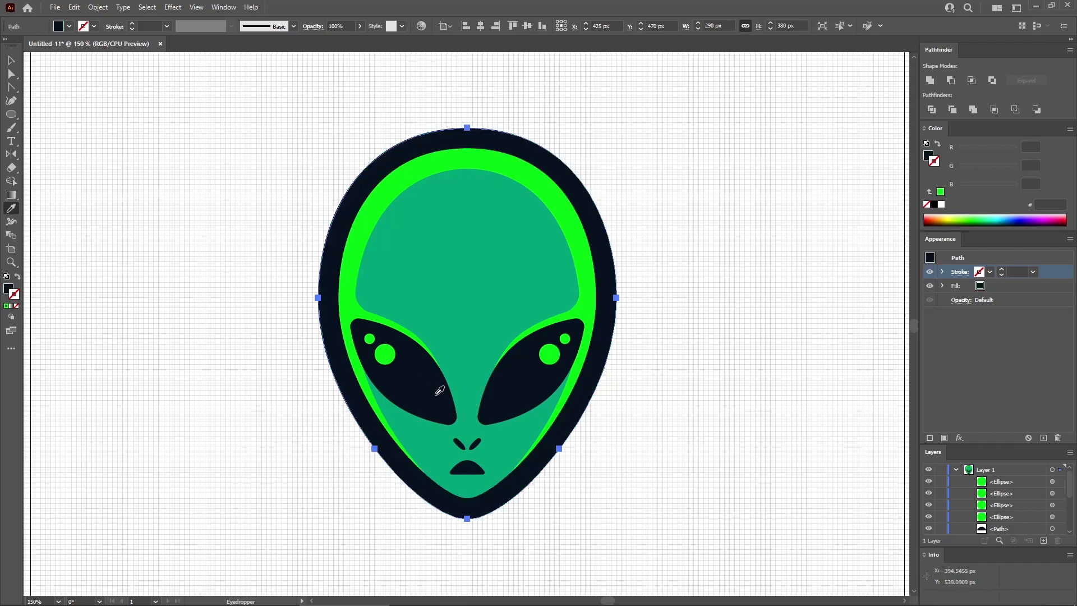
- Apply an Outer Glow effect to the outer outline's fill with Normal mode, 60% opacity and a 70 px blur
click(998, 286)
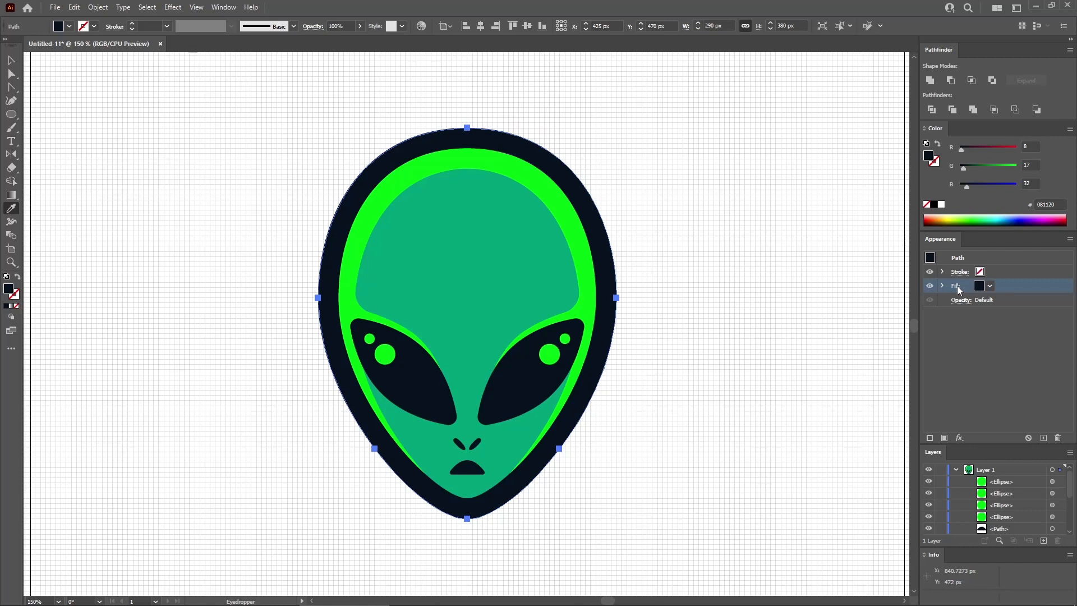
click(173, 7)
mouse_move(213, 134)
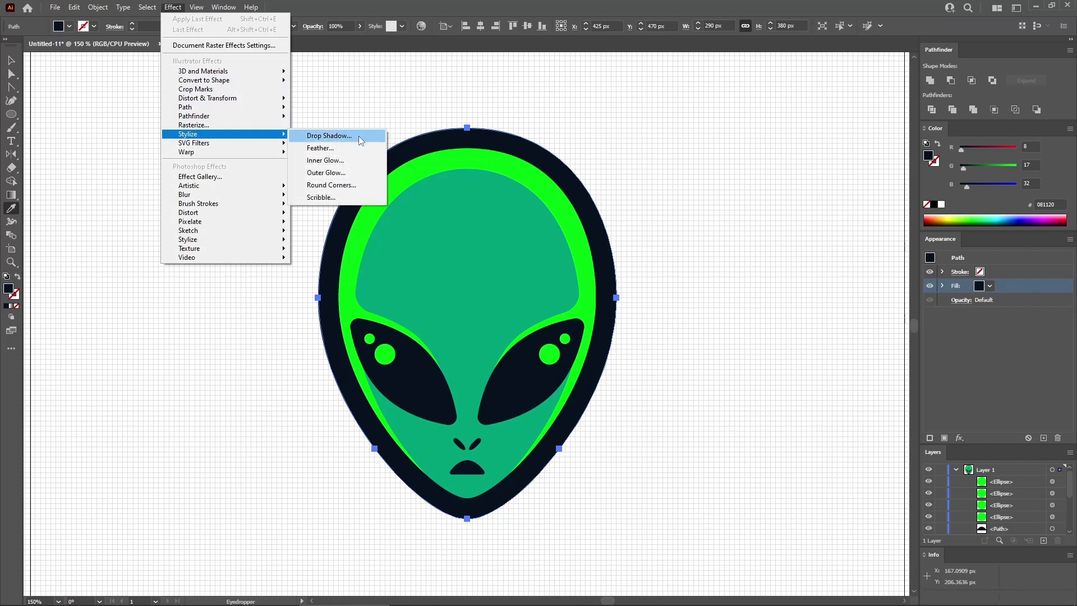
click(344, 172)
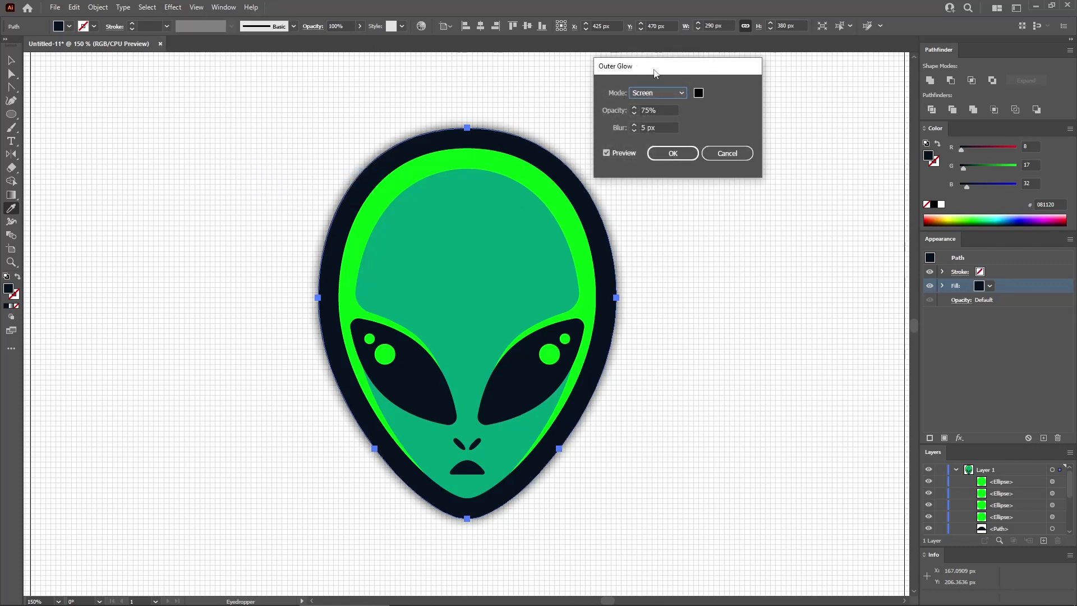
drag(654, 73, 783, 76)
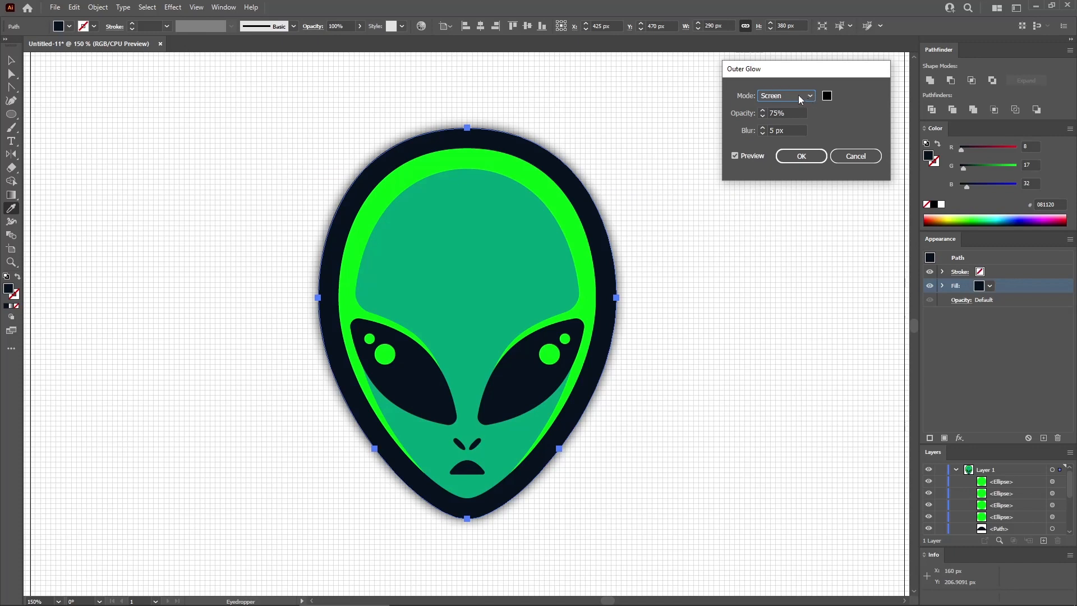
click(799, 95)
click(795, 104)
click(785, 112)
click(735, 114)
text(60)
key(Tab)
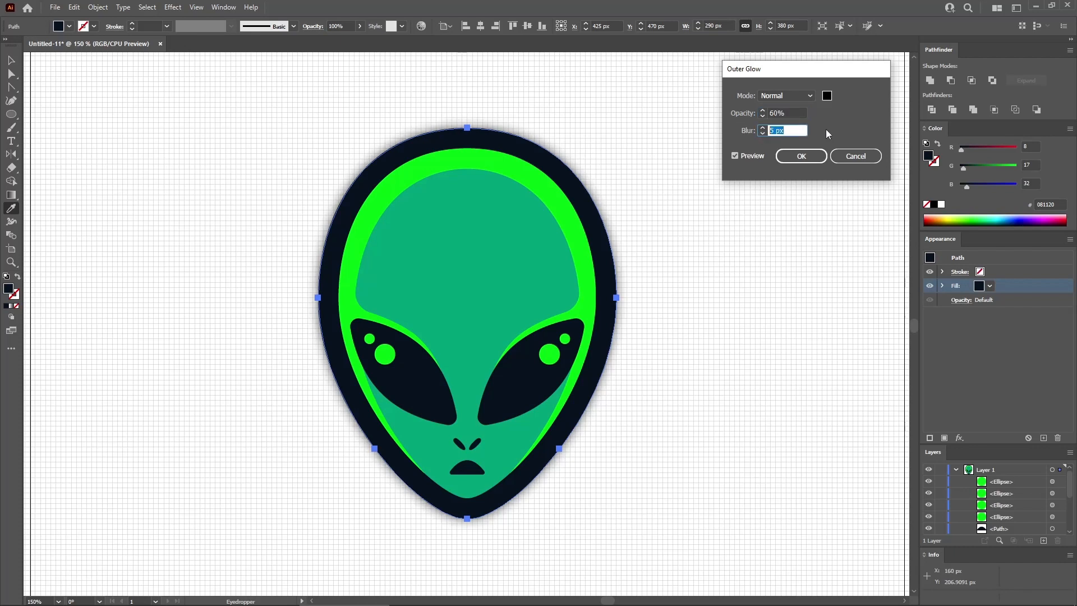
text(70)
- Set the outer glow's colour to a bright green with red 0 and green 243, and apply the effect
click(827, 96)
click(572, 283)
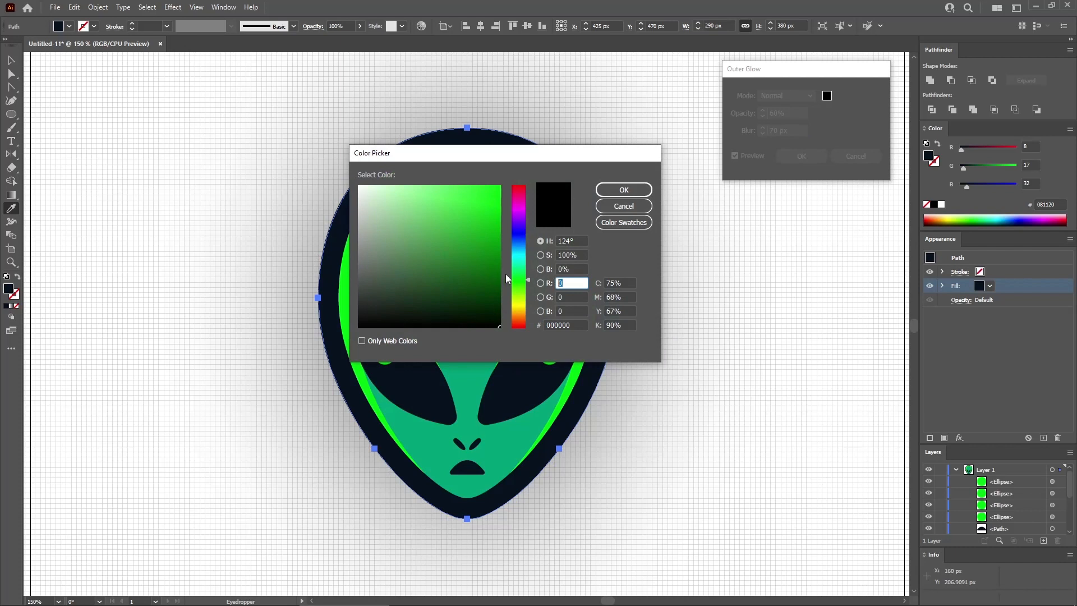
text(0)
key(Tab)
text(243)
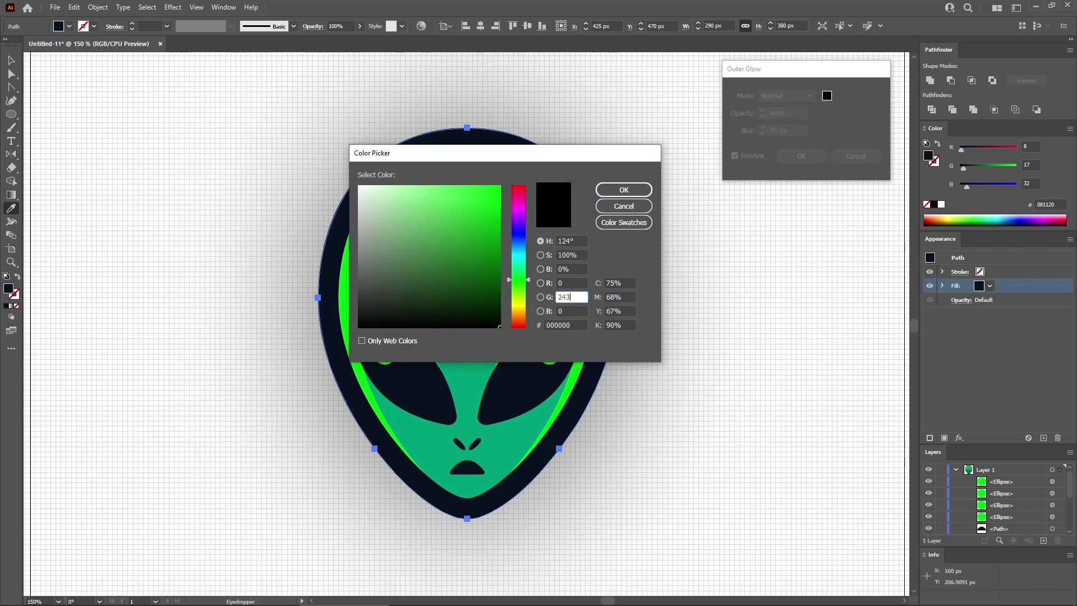
key(Tab)
text(2)
key(Return)
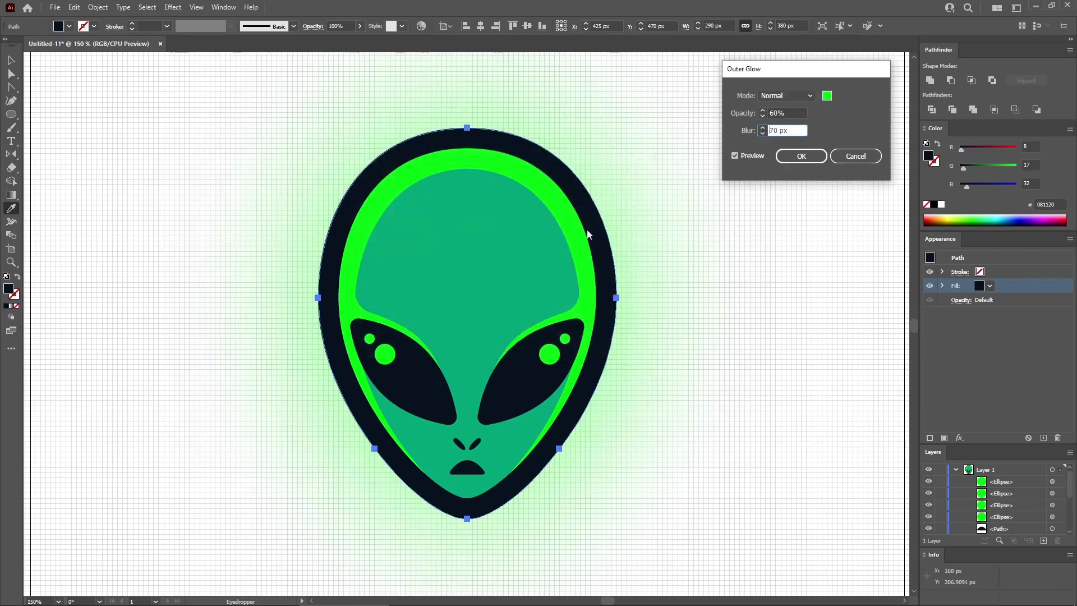
key(Return)
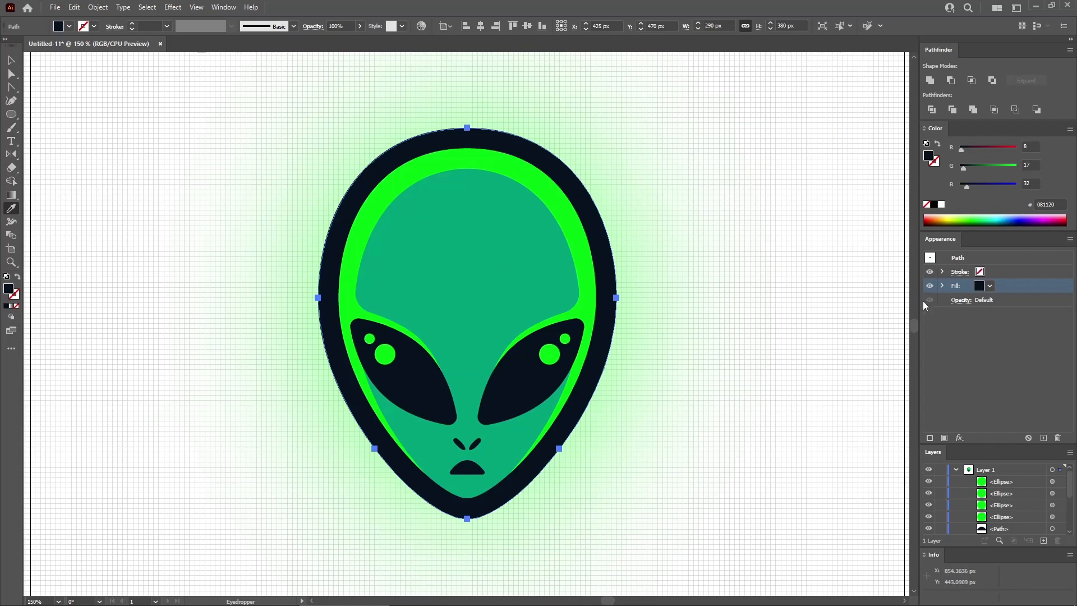
- Add a second fill to the outer outline shape and give it an Offset Path effect of -20 px
click(942, 286)
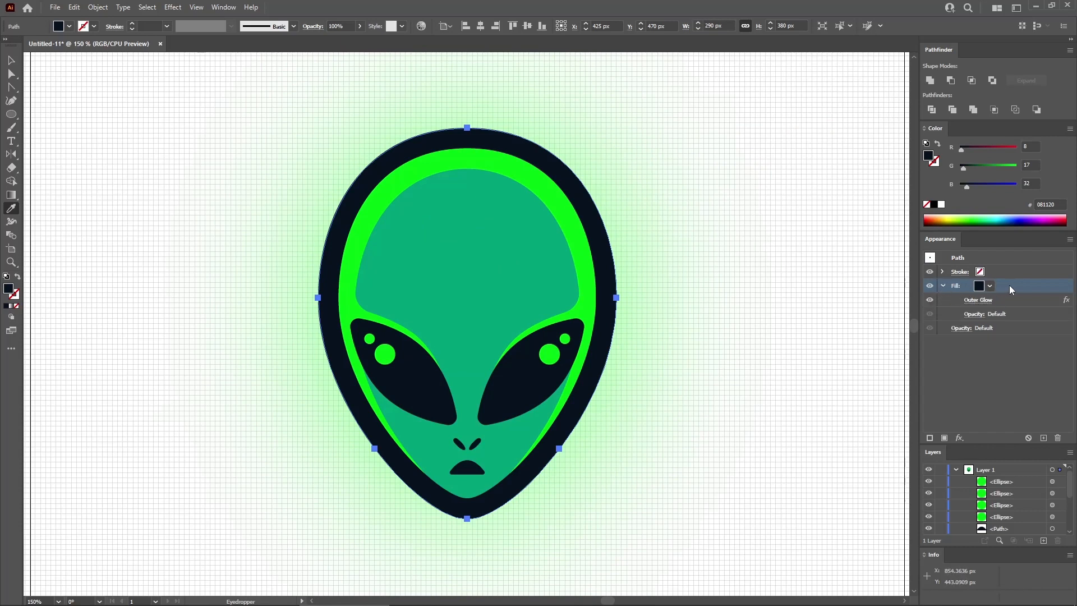
click(945, 438)
click(176, 10)
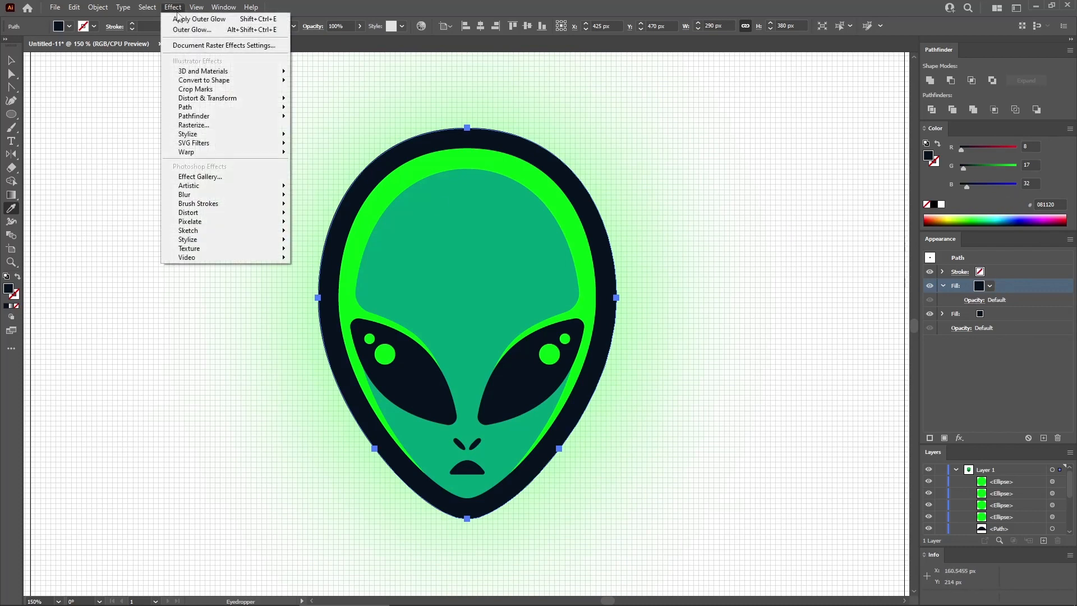
mouse_move(236, 106)
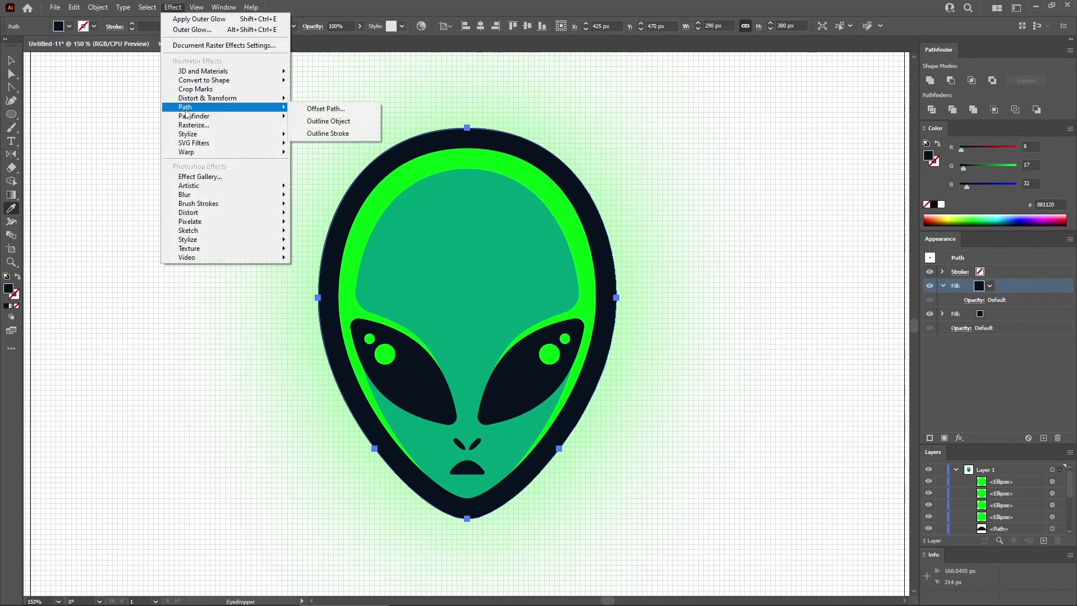
click(313, 111)
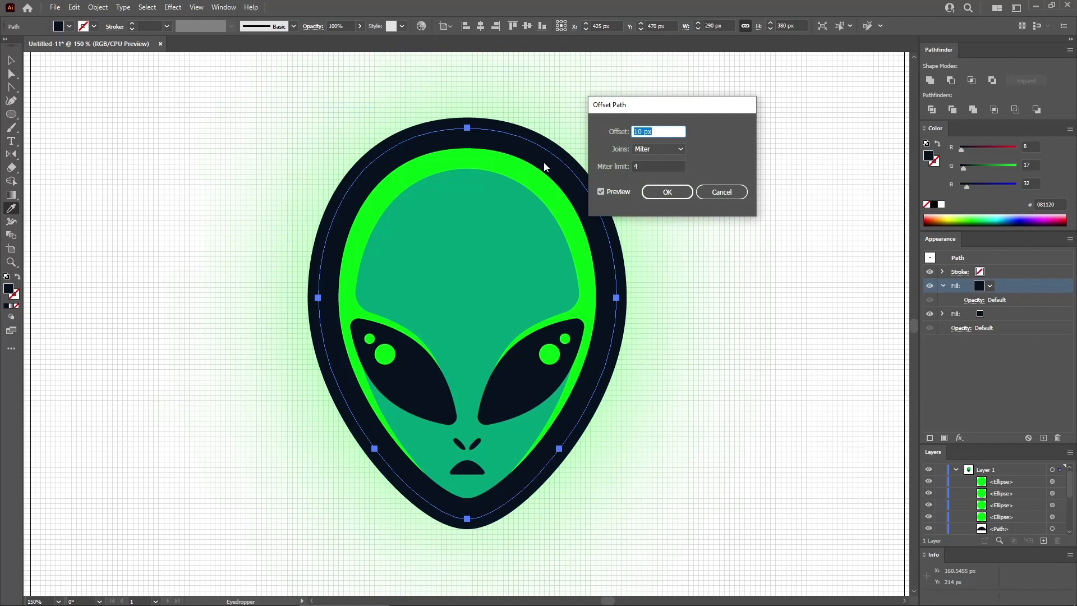
text(-2)
click(666, 191)
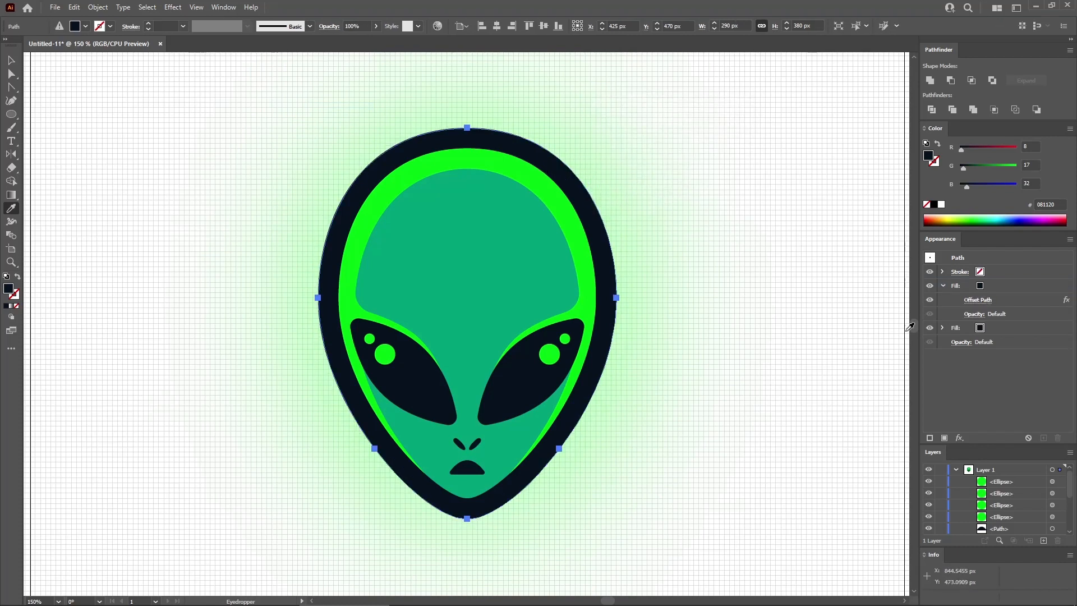
- Apply a Transform effect to the outline's added upper fill that moves it 30 px vertically
click(1005, 286)
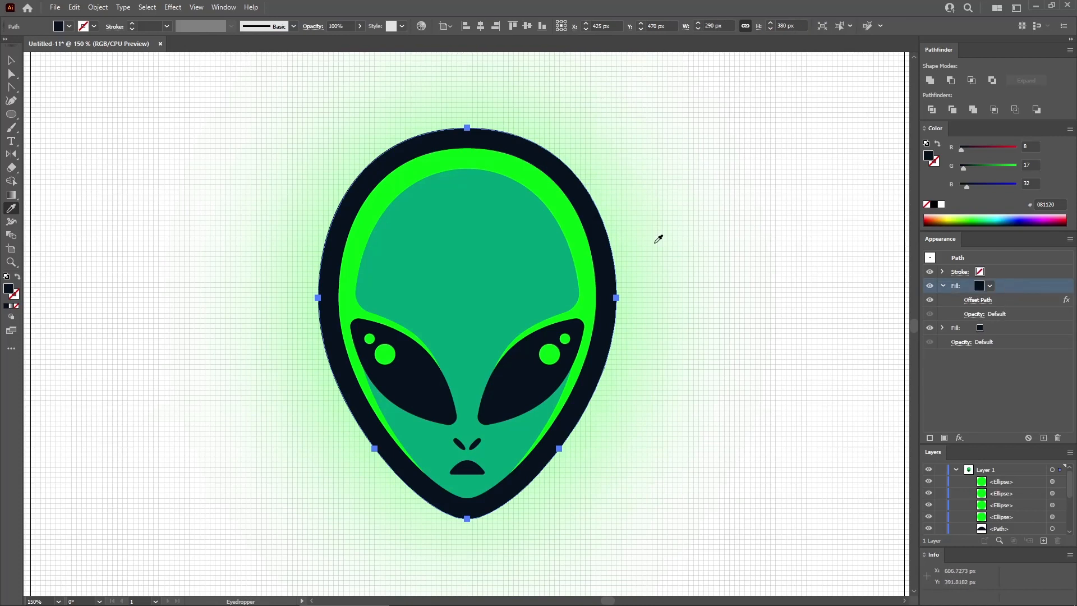
click(179, 8)
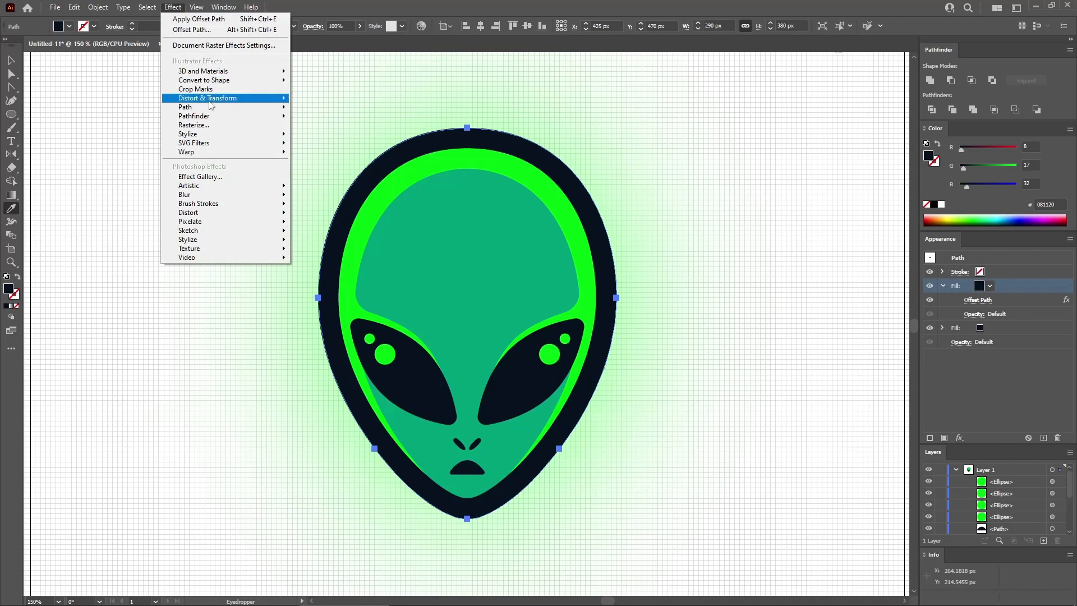
mouse_move(211, 101)
click(324, 136)
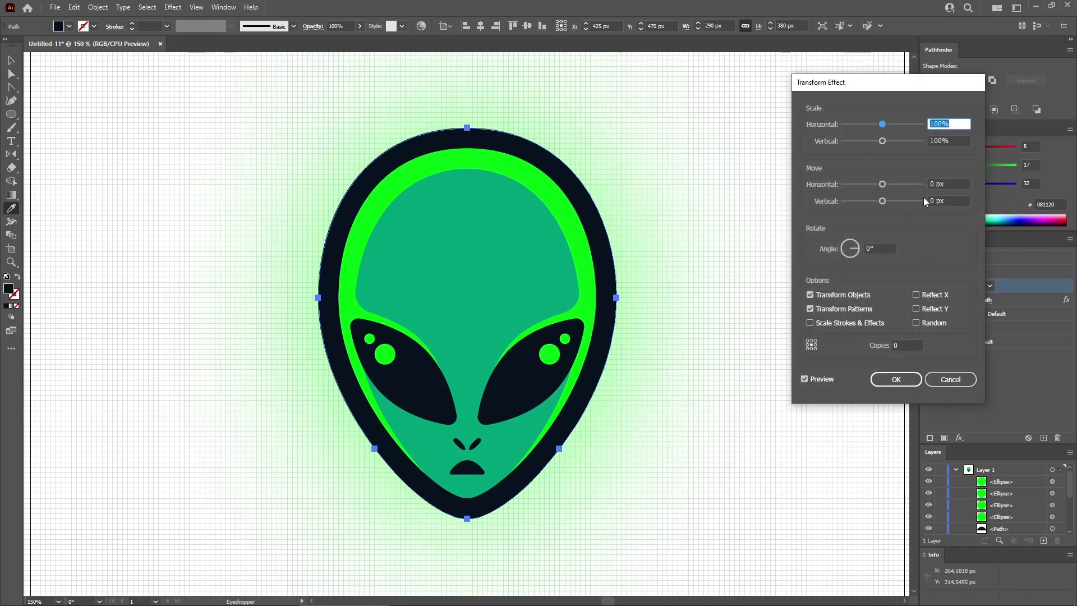
click(928, 200)
text(3)
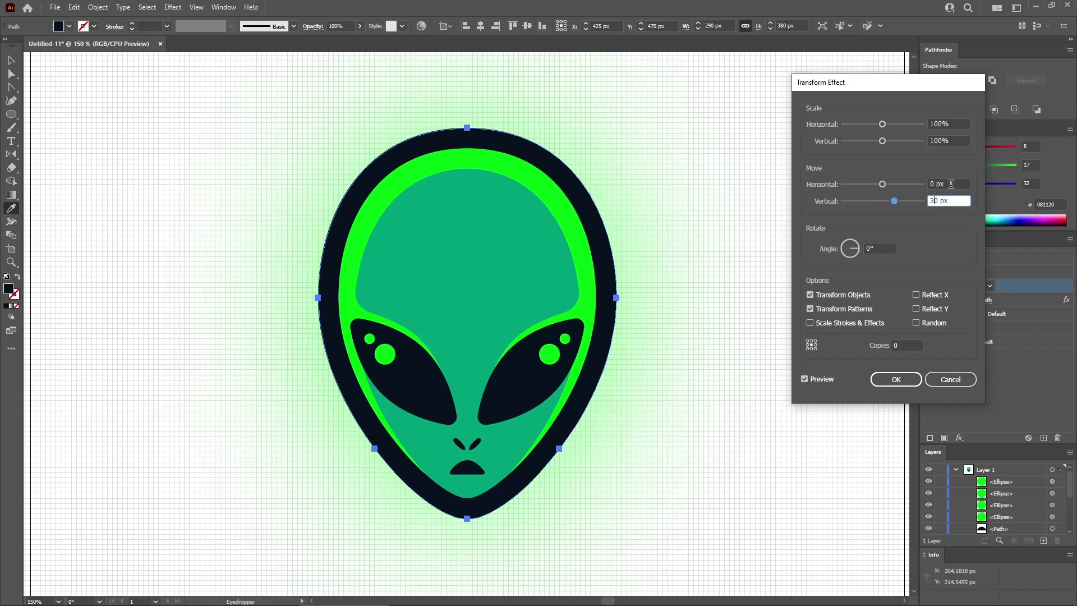
click(951, 183)
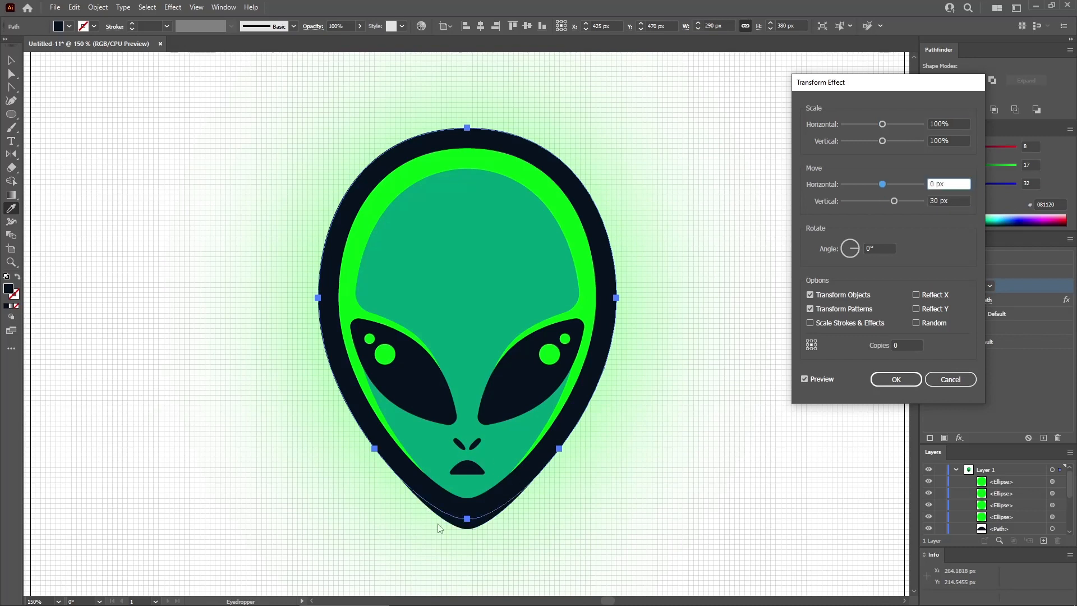
click(896, 380)
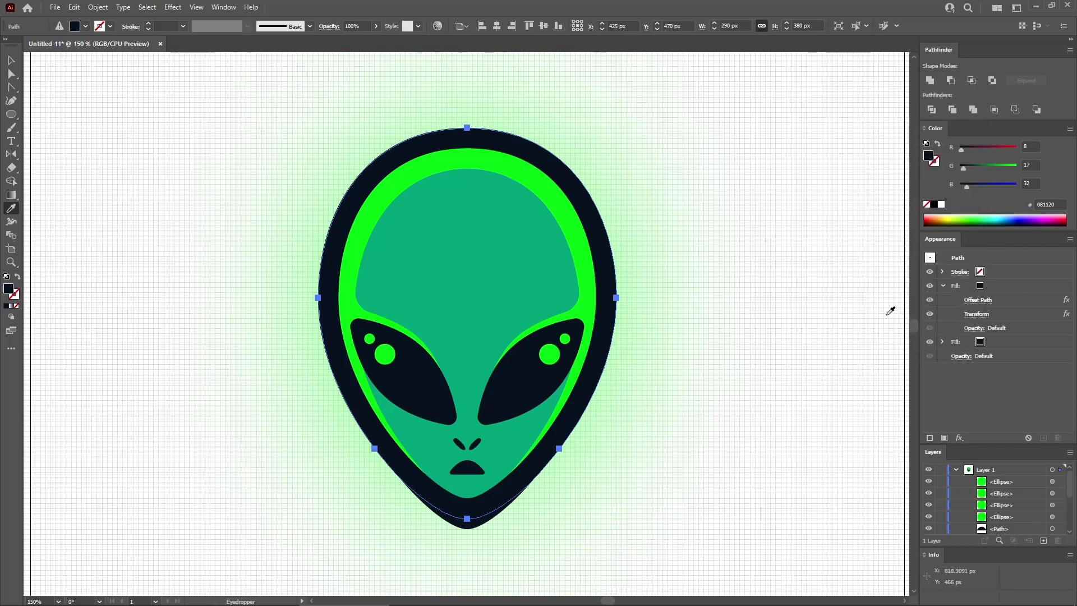
- Apply a Gaussian Blur effect with a radius of 15 pixels to the same offset fill
click(1004, 286)
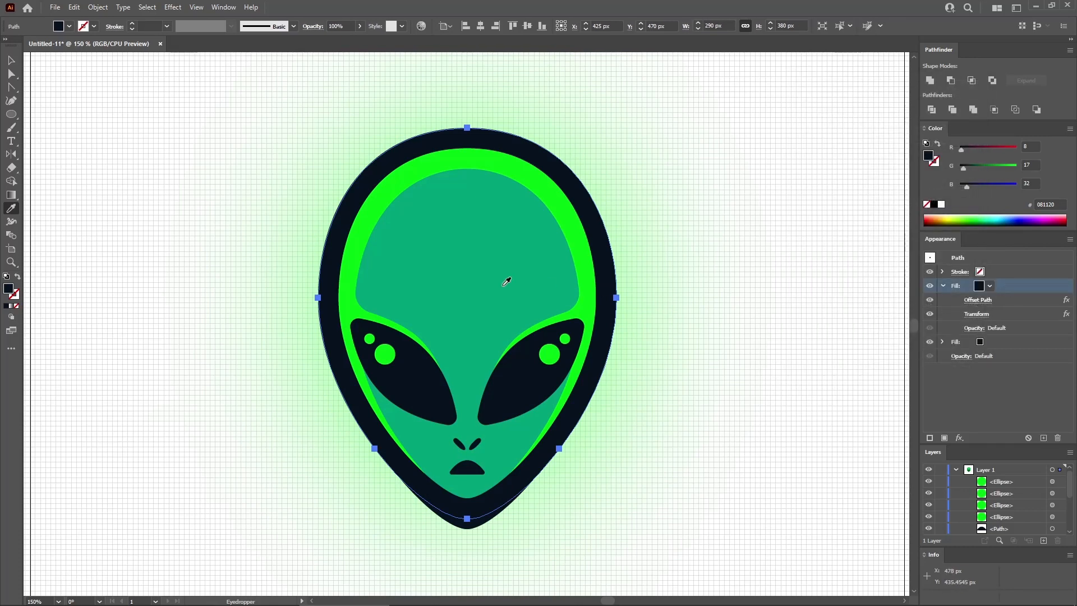
click(173, 8)
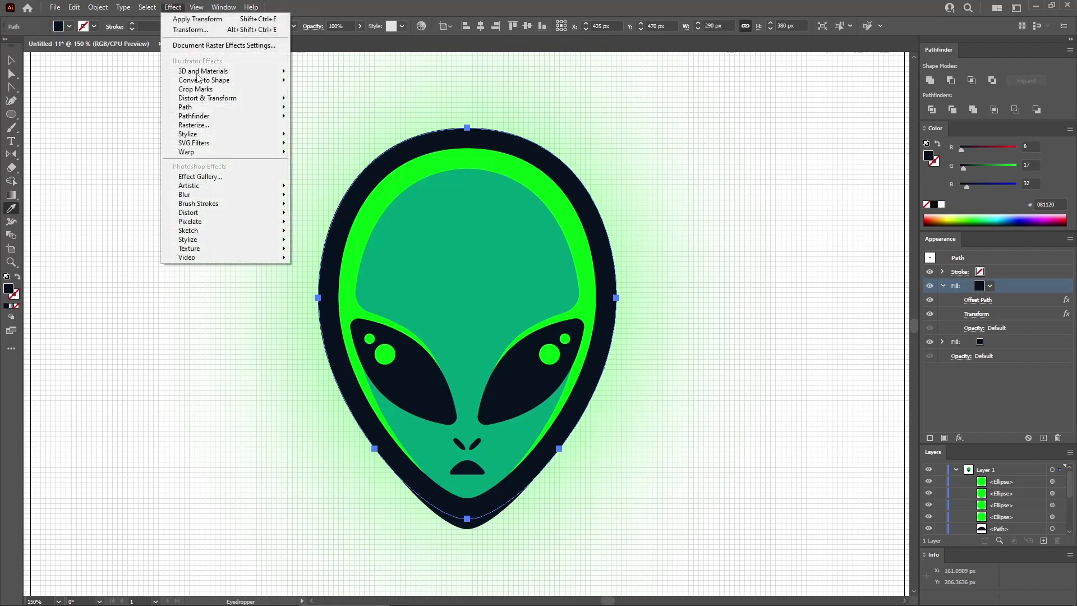
mouse_move(202, 195)
click(306, 197)
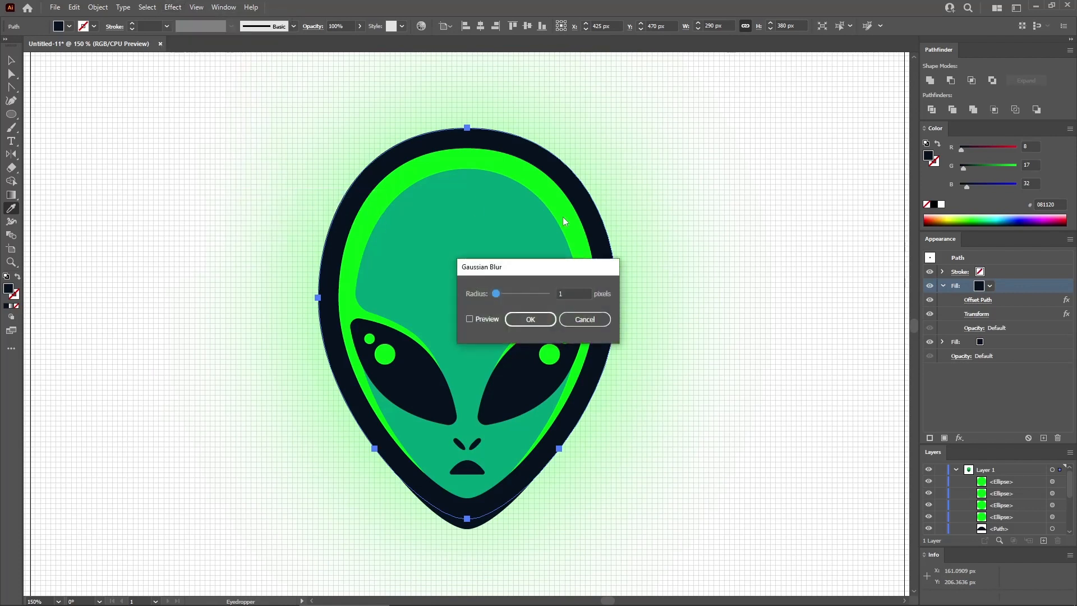
drag(584, 295, 517, 289)
text(15)
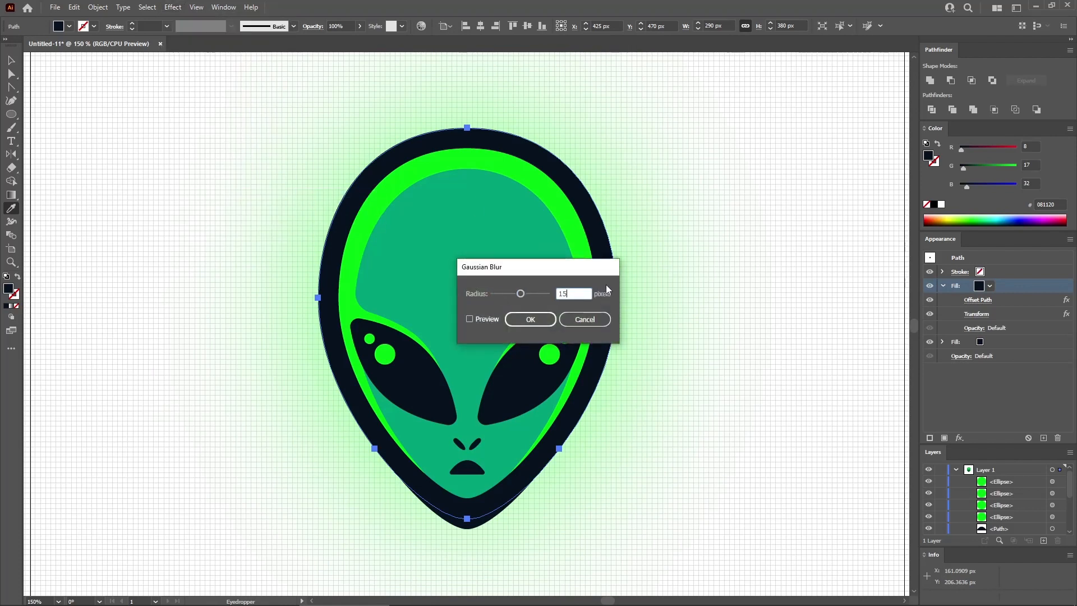
click(542, 320)
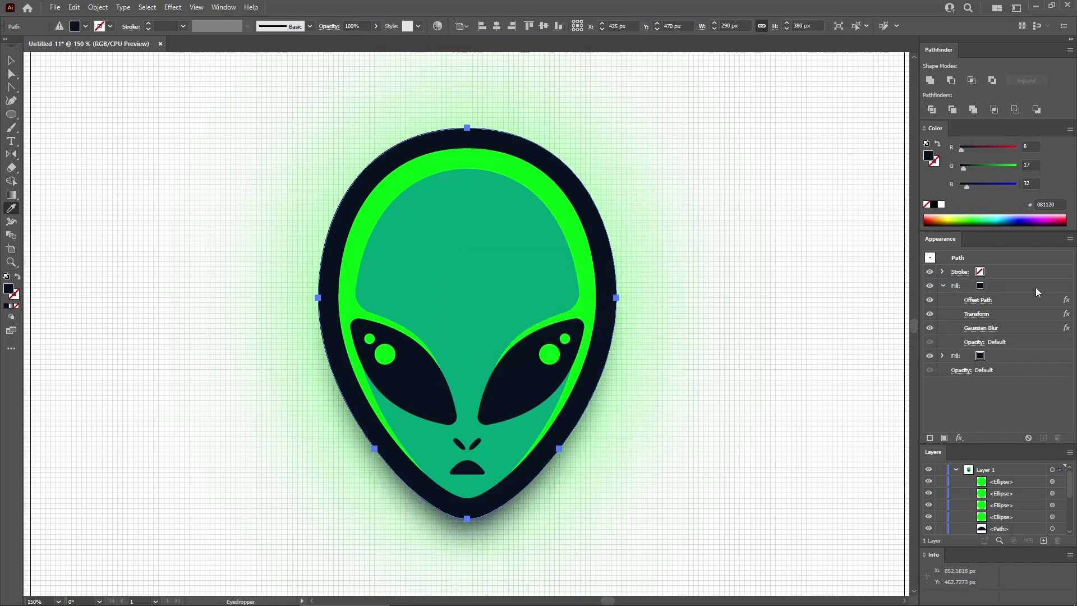
- Set the blurred shadow fill's opacity to 75% and deselect the outline
click(979, 343)
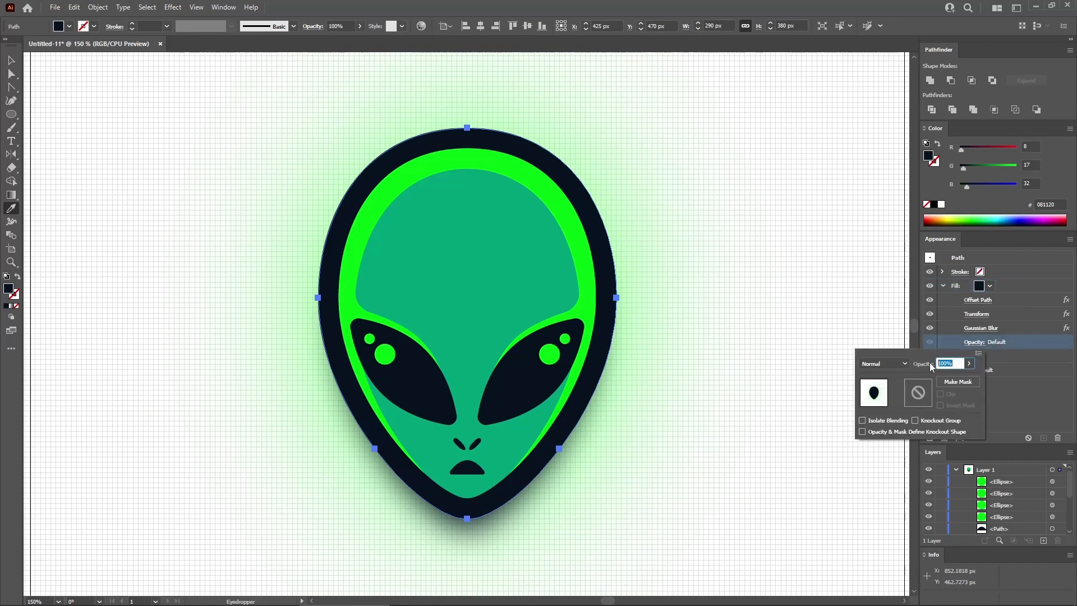
text(75)
key(Return)
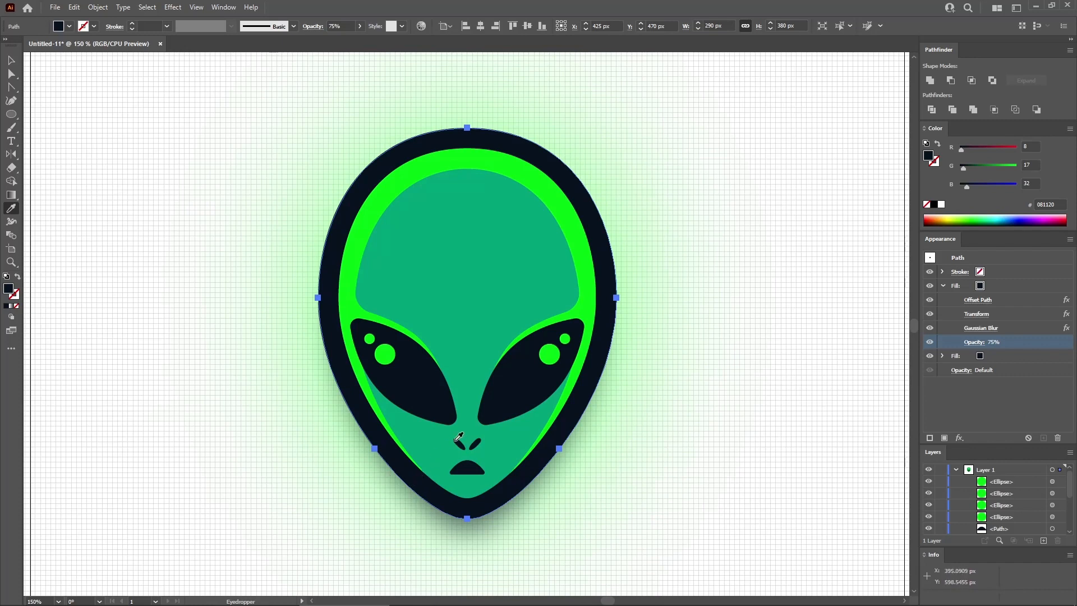
click(9, 55)
click(136, 117)
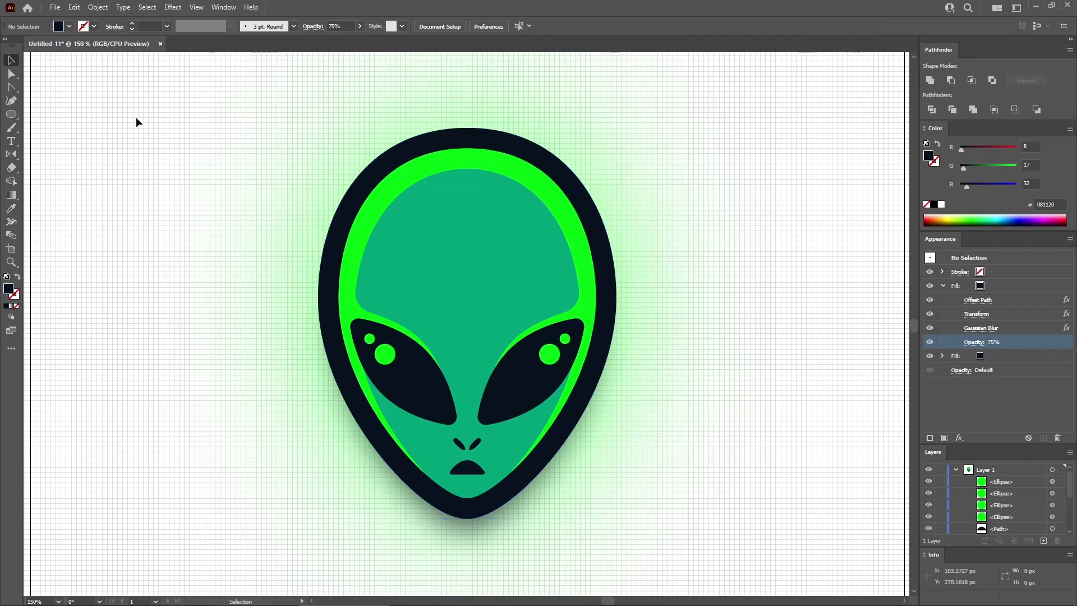
- Group all parts of the alien head and centre the group vertically on the artboard
key(ctrl+0)
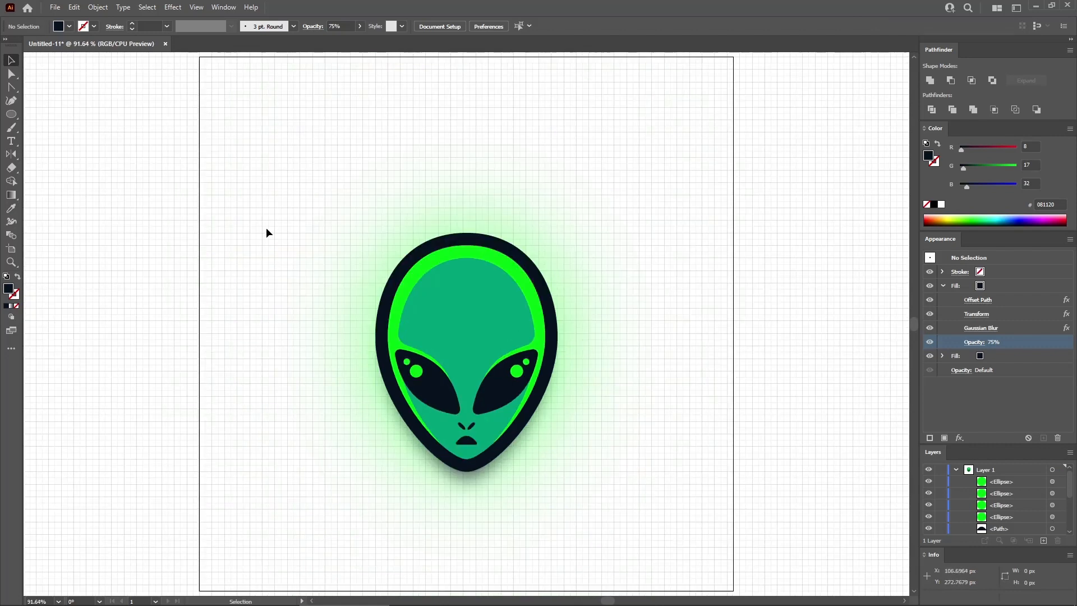
drag(306, 150, 621, 528)
key(a)
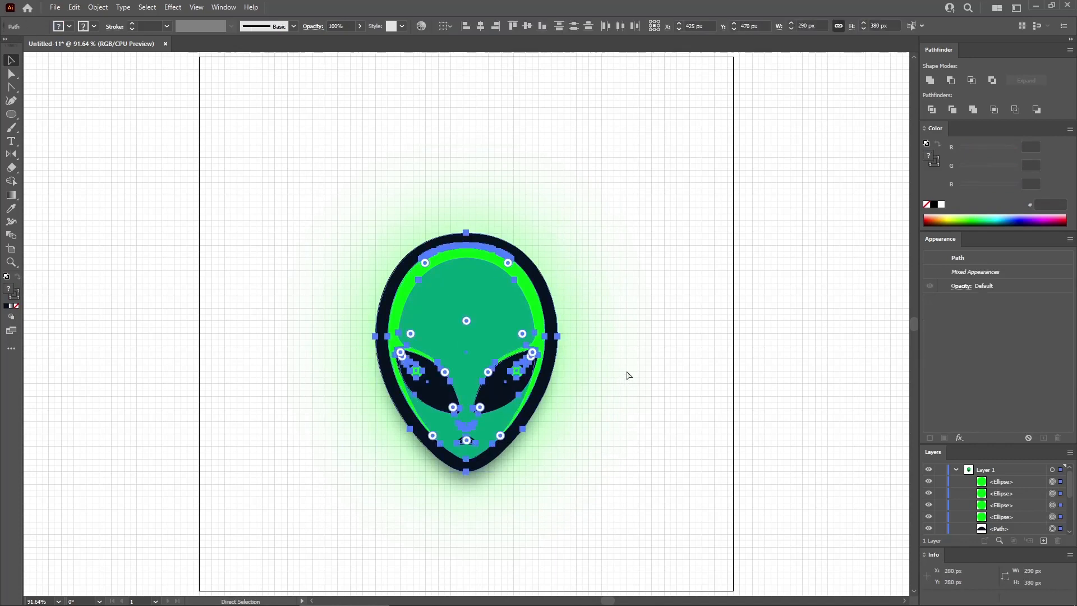
key(ctrl+g)
key(v)
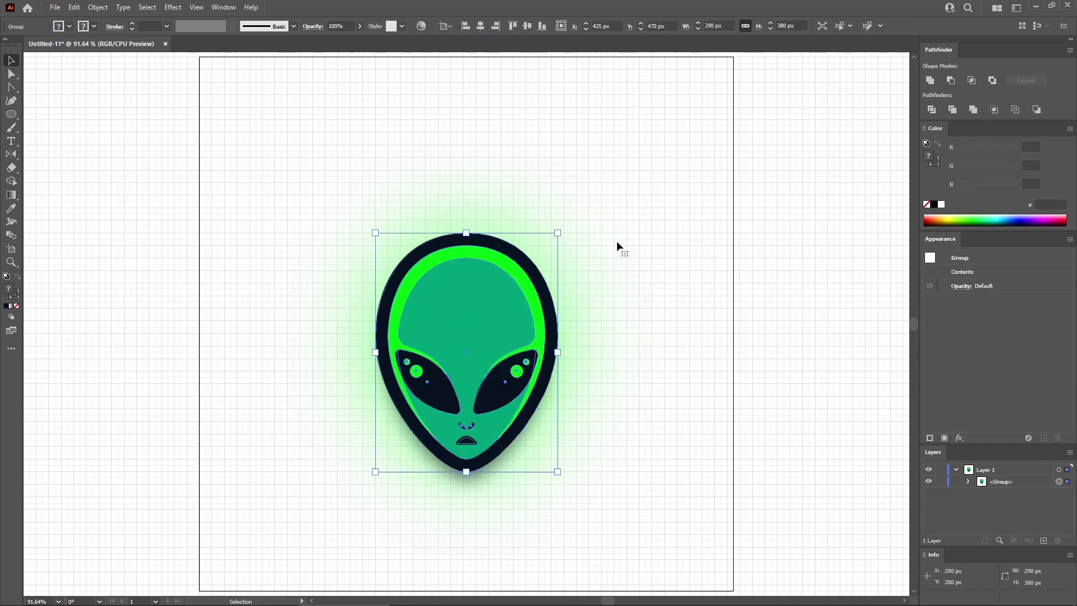
click(528, 27)
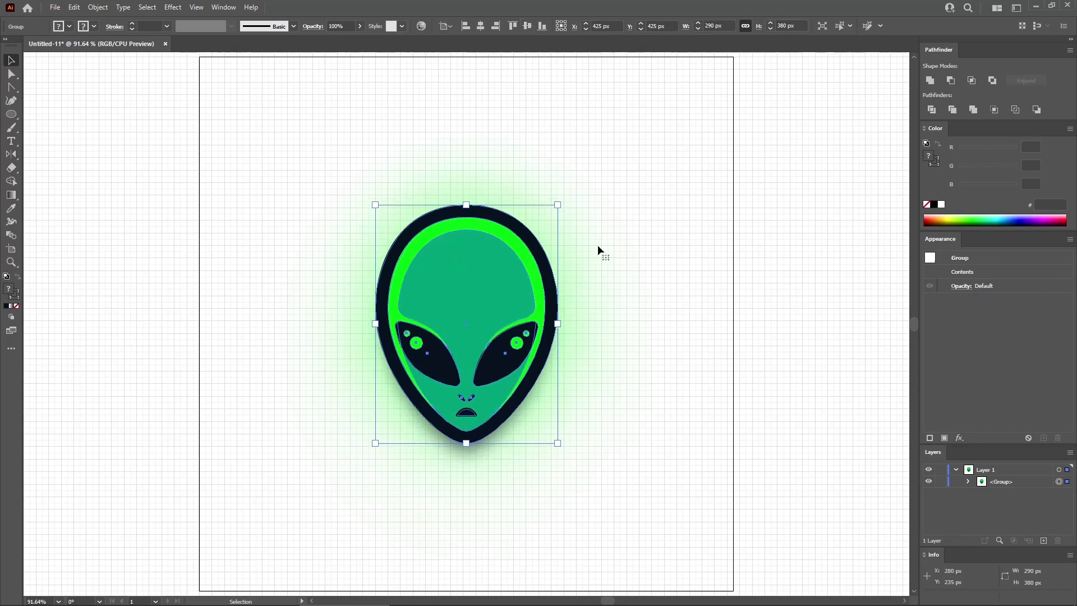
click(681, 327)
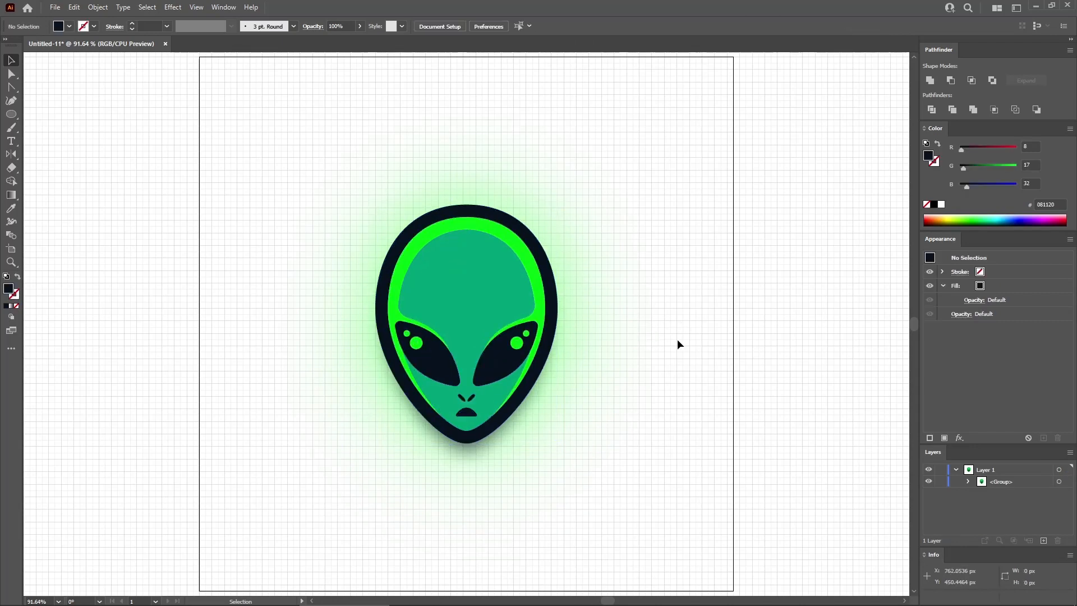
- Create an 870 × 870 px dark navy square with the Rectangle tool and centre it horizontally and vertically on the artboard
drag(17, 117, 39, 113)
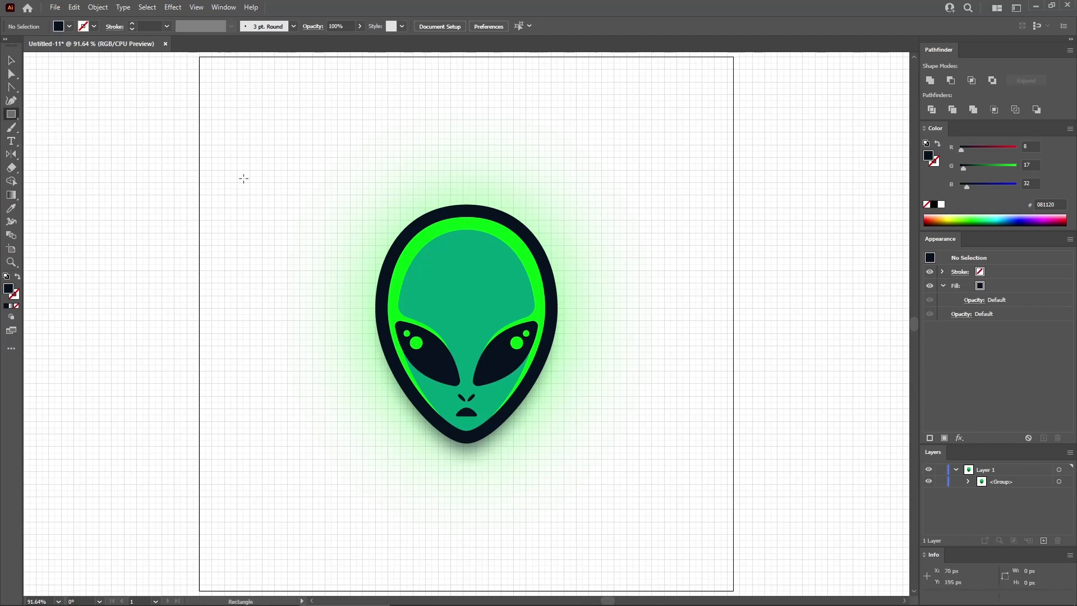
click(232, 109)
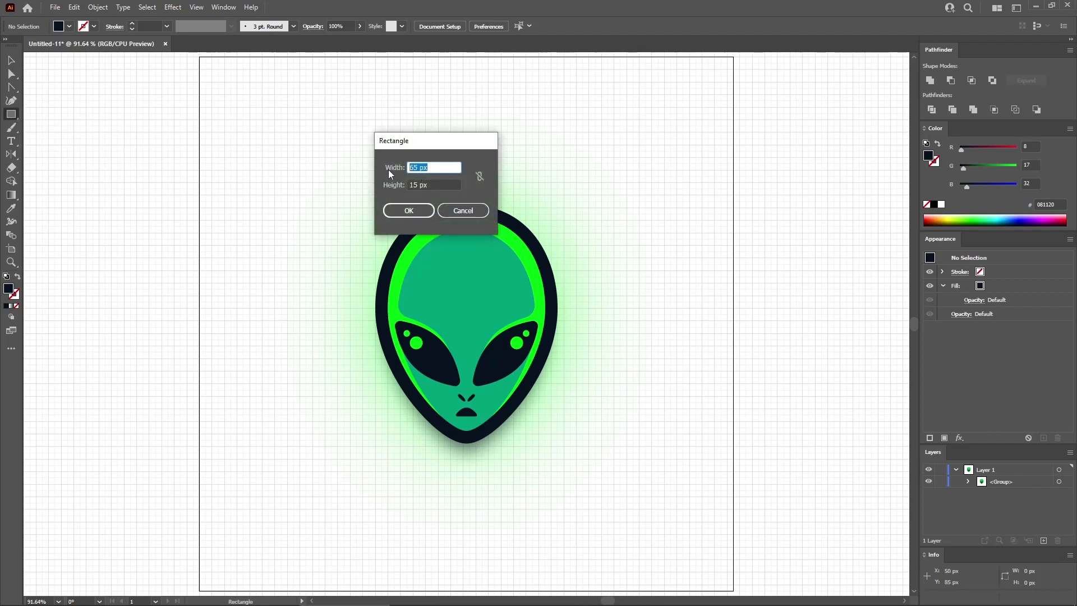
text(870)
key(Tab)
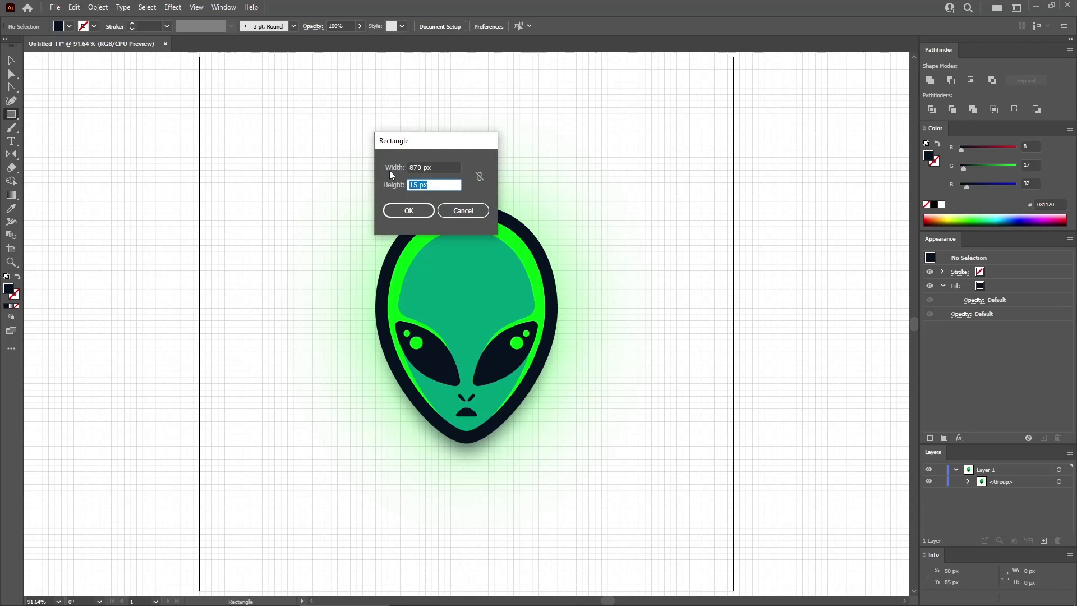
text(870)
click(419, 208)
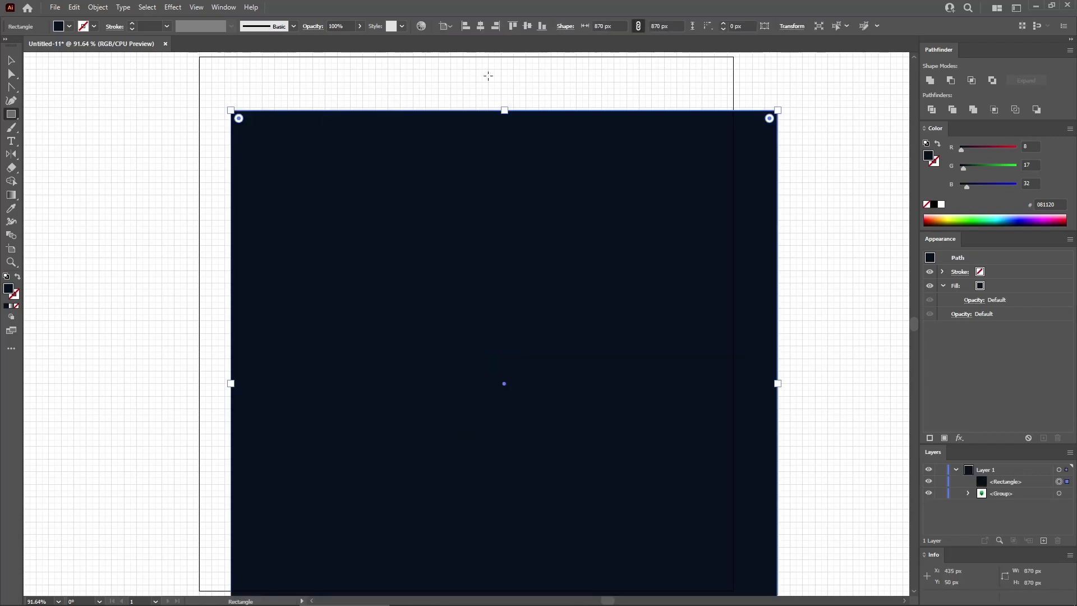
click(480, 25)
click(527, 26)
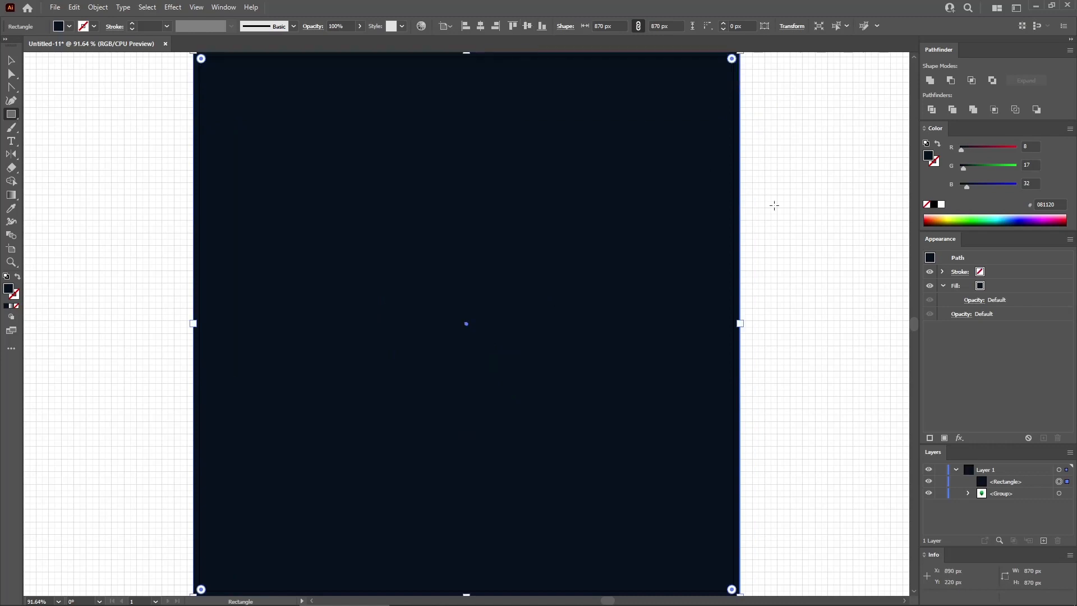
- Move the dark square below the alien head group in the stacking order and deselect it
drag(1003, 483, 1009, 498)
click(1021, 287)
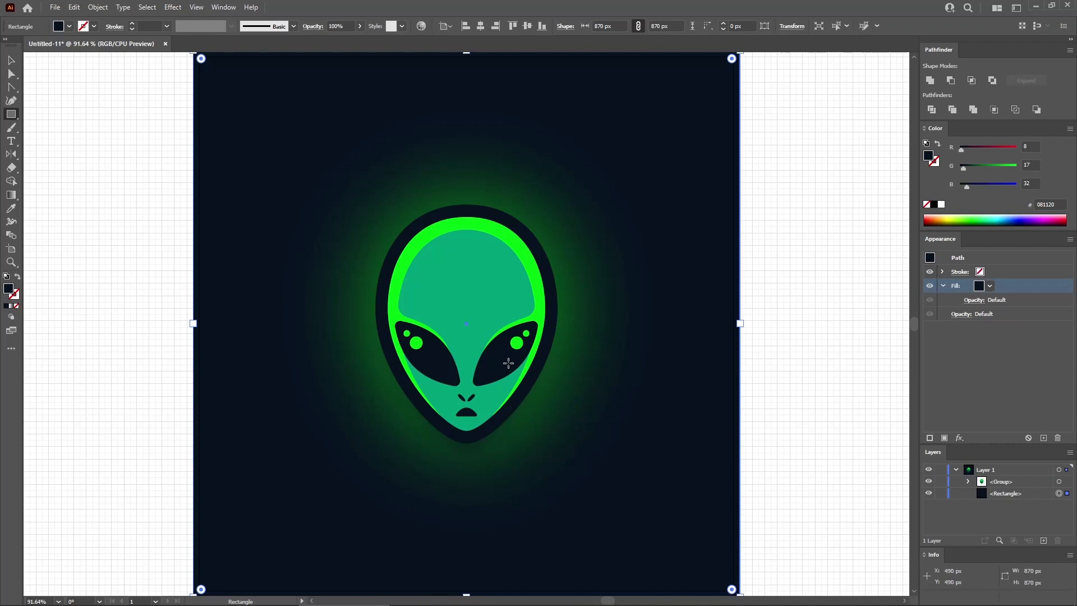
key(v)
ctrl+click(150, 273)
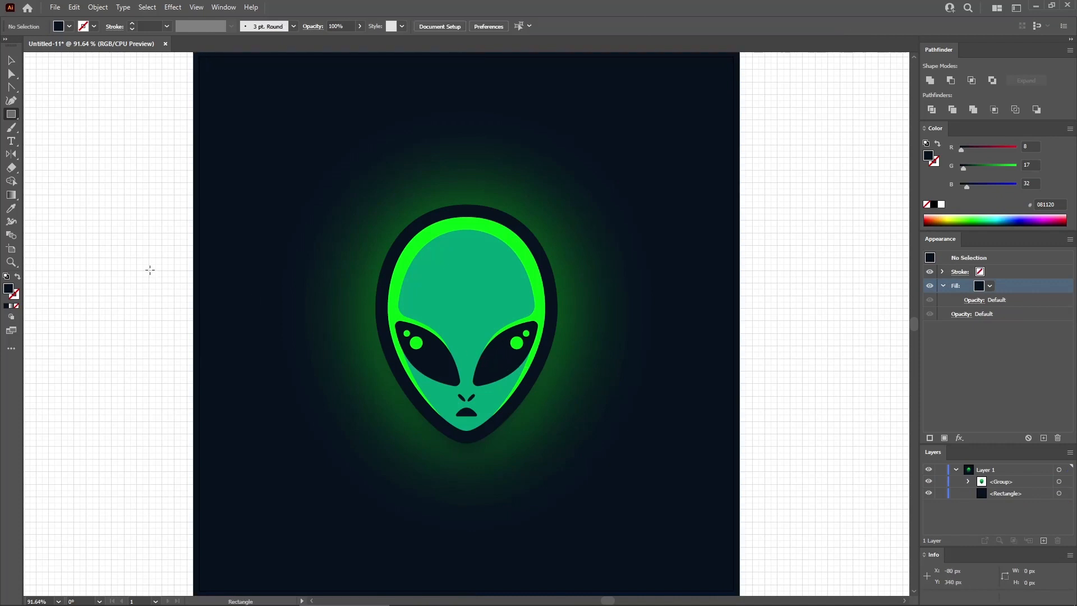